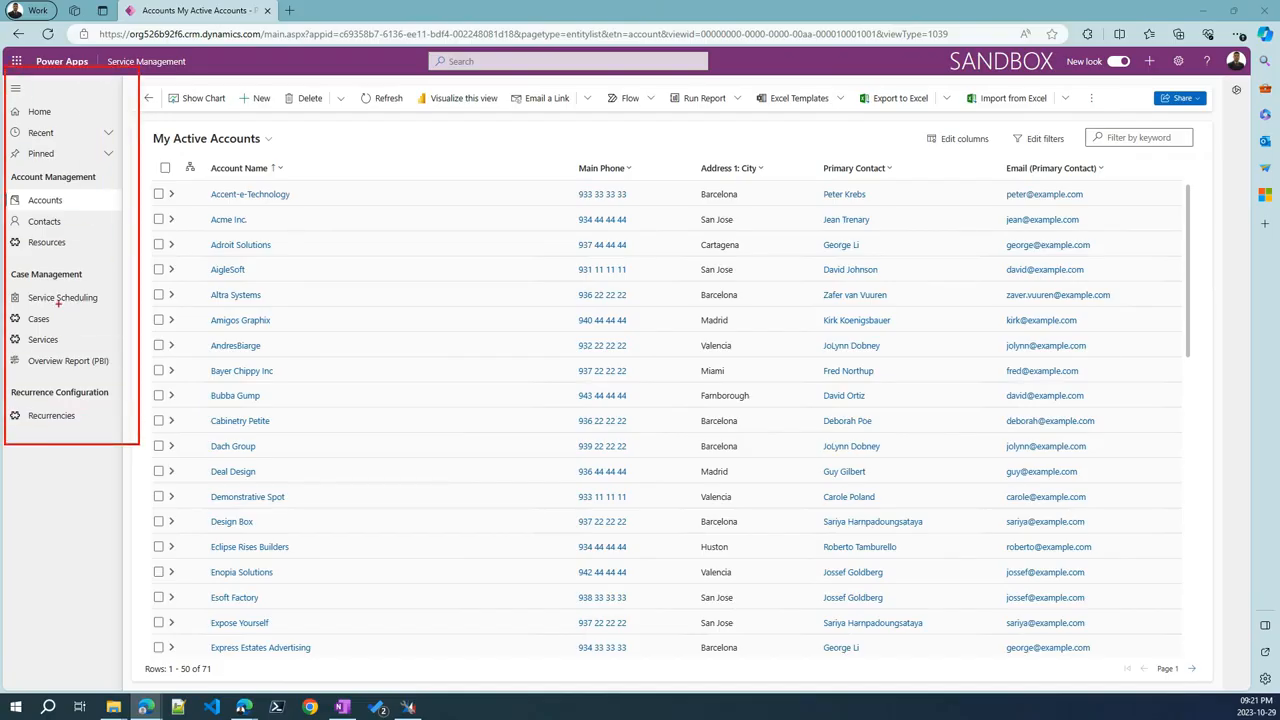
# Browse Contacts, Resources and Service Scheduling from the site map, then return to My Active Accounts
pyautogui.click(15, 89)
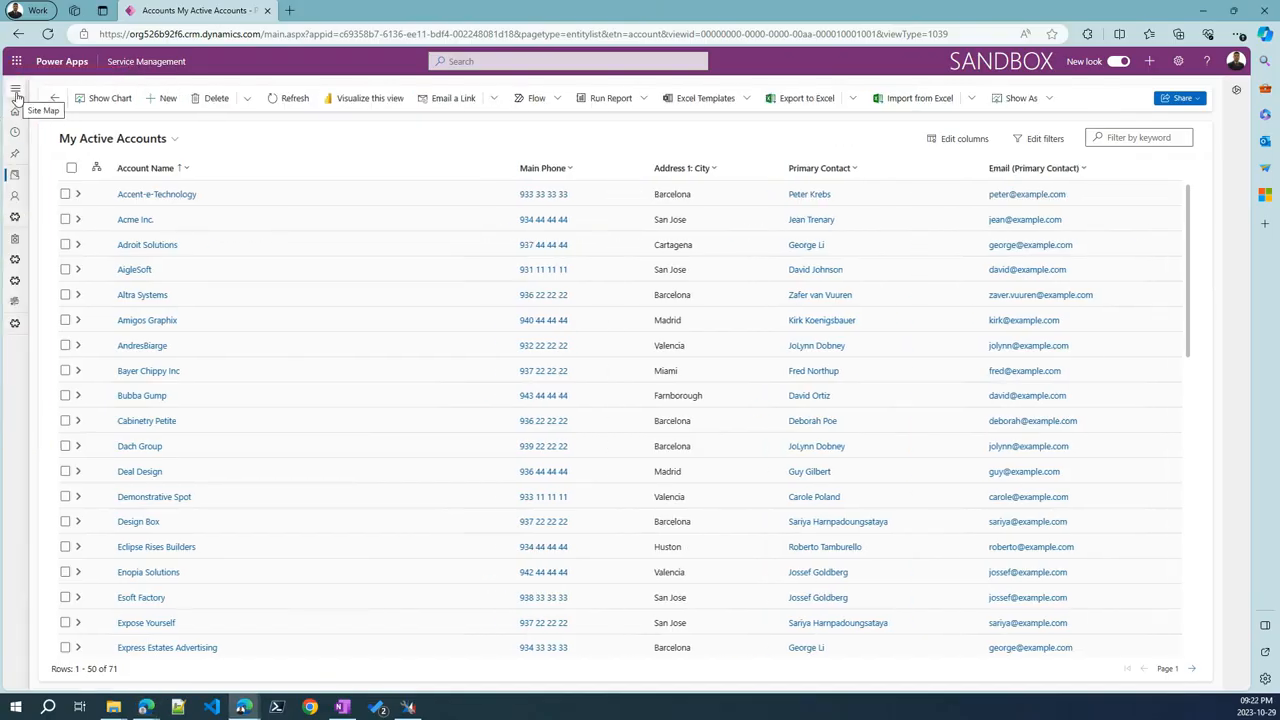
pyautogui.click(16, 92)
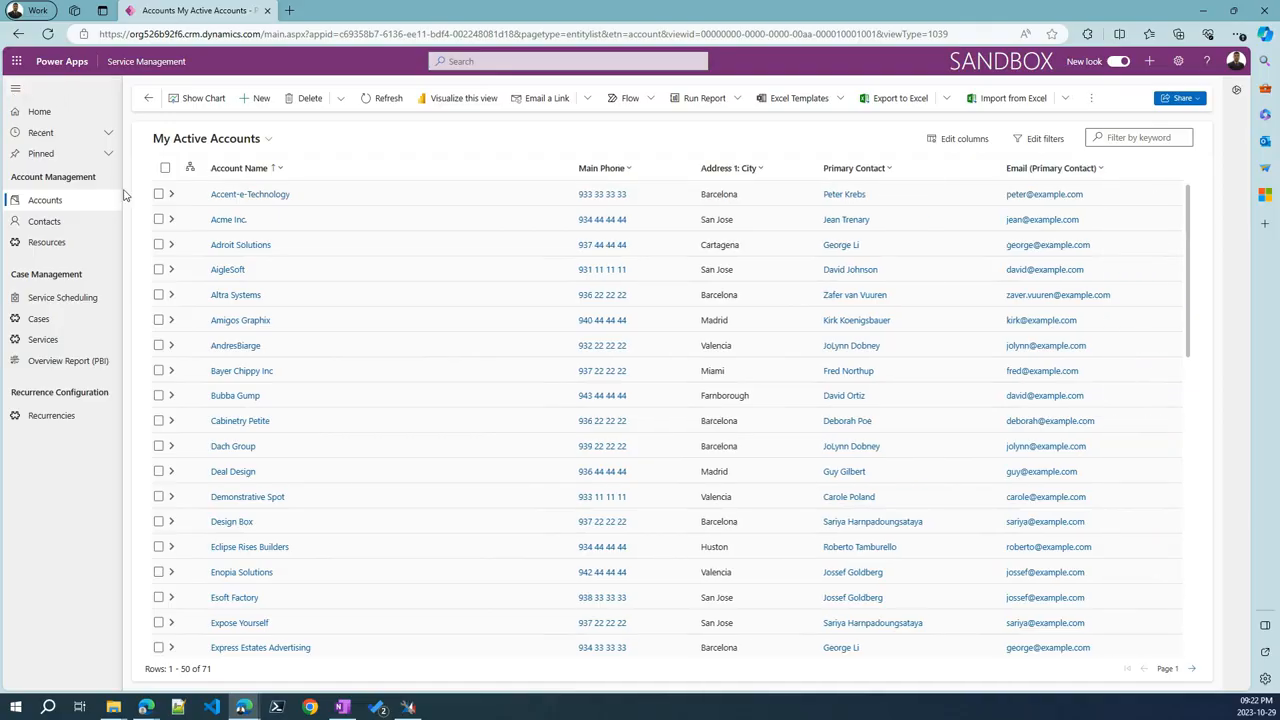
pyautogui.click(62, 222)
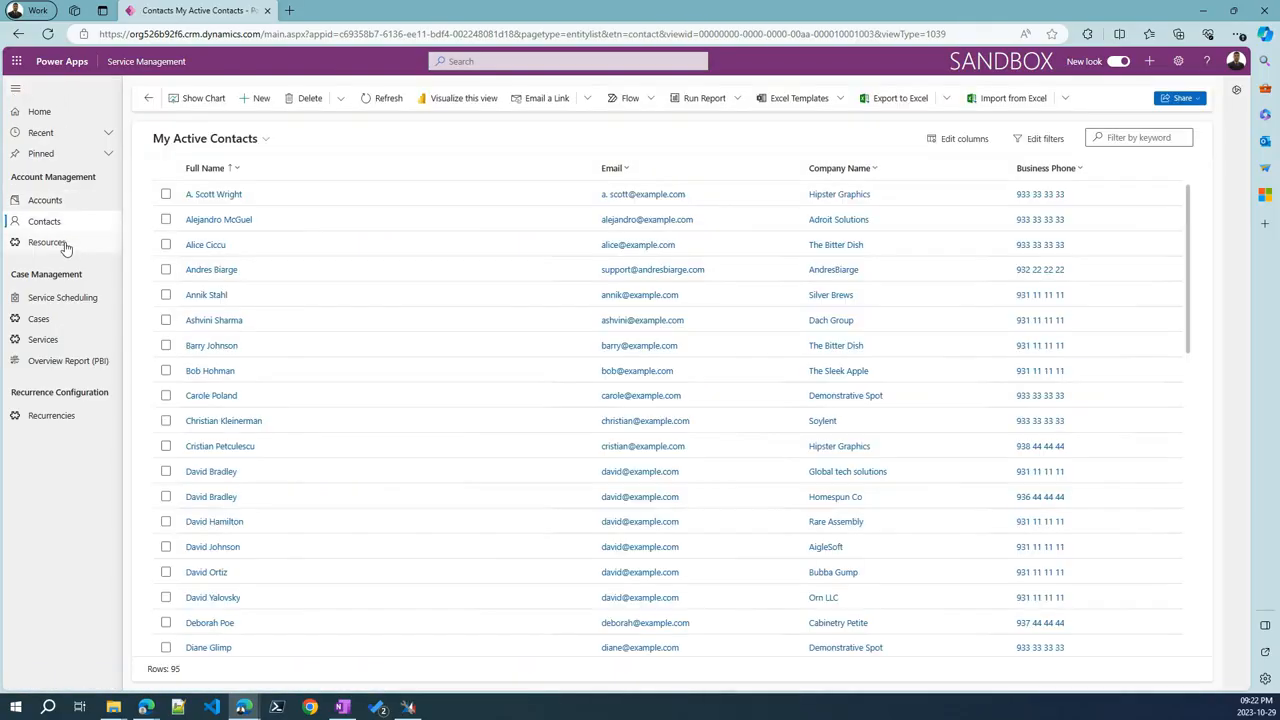
pyautogui.click(66, 246)
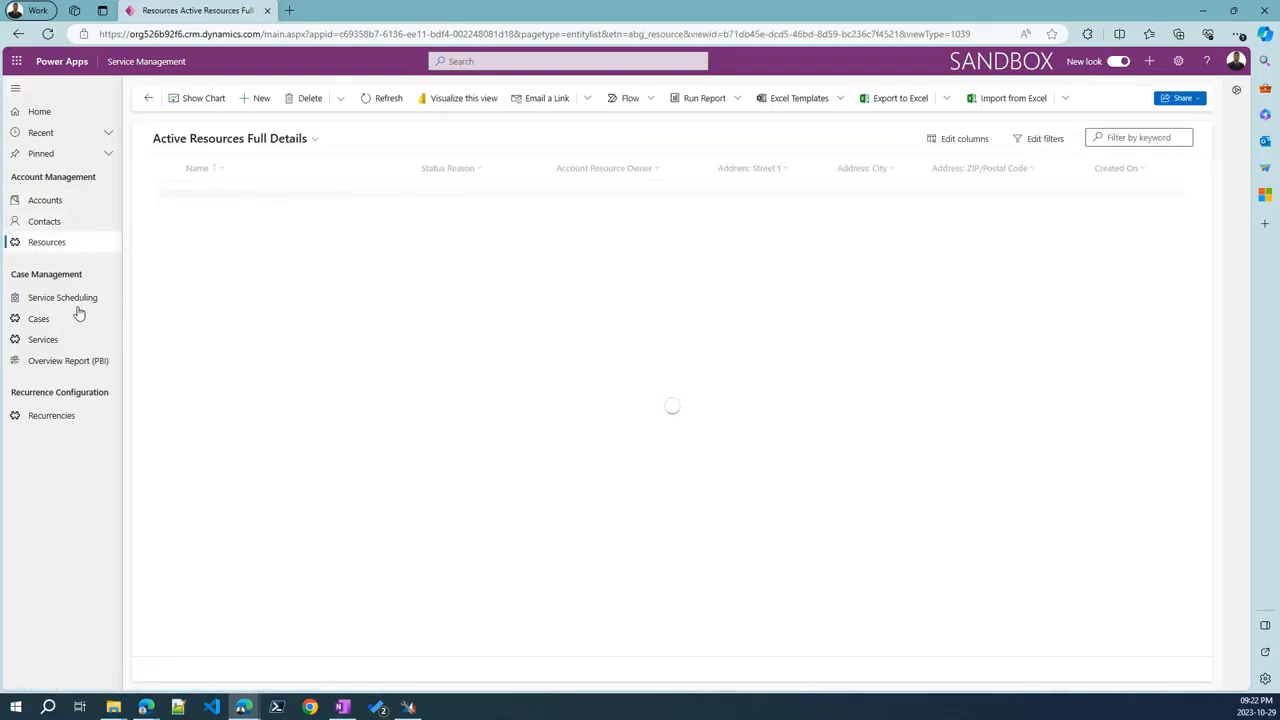
pyautogui.click(67, 296)
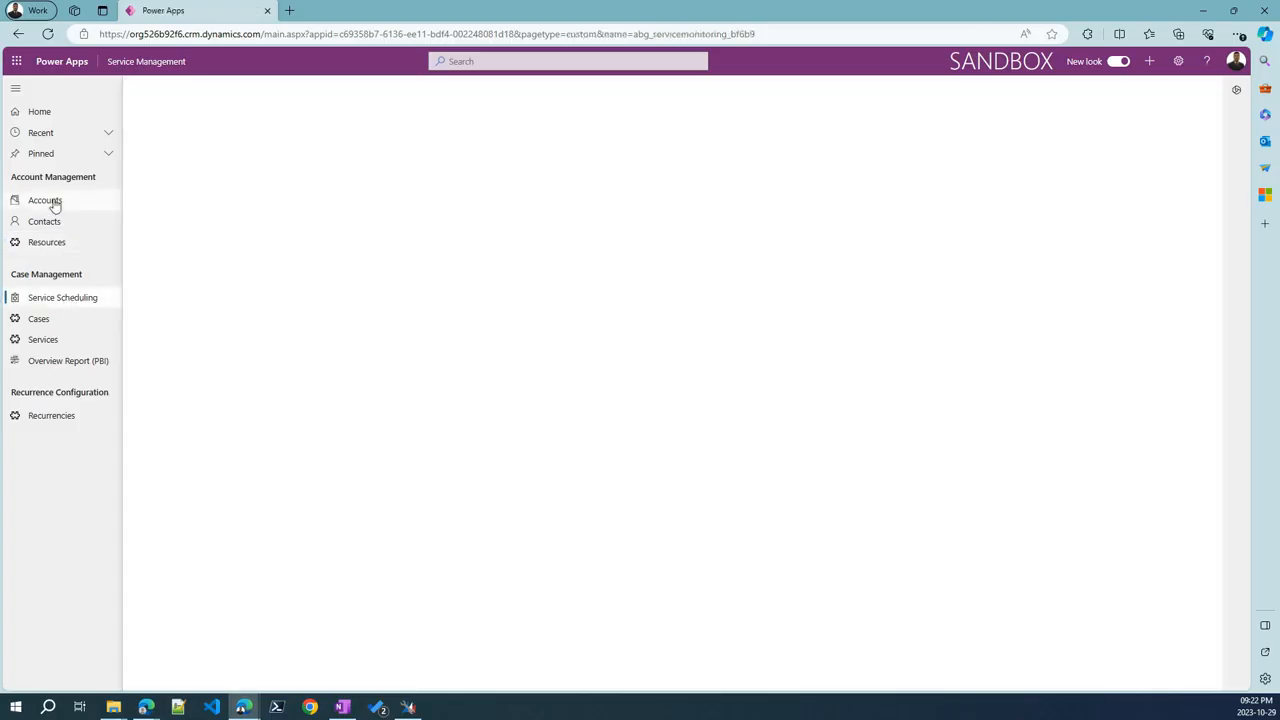
pyautogui.click(52, 202)
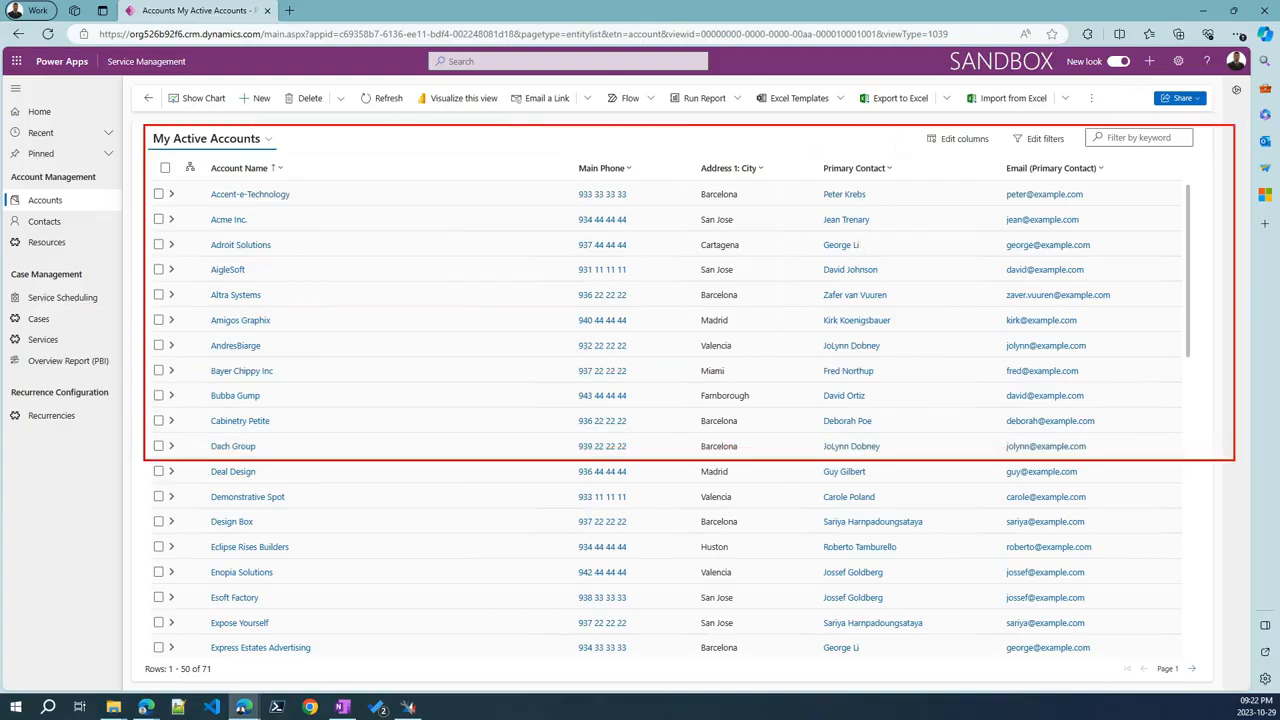
# Mark up areas of the My Active Accounts list on screen
pyautogui.moveTo(314, 196); pyautogui.dragTo(422, 220)
pyautogui.moveTo(288, 146); pyautogui.dragTo(288, 214)
pyautogui.moveTo(607, 143); pyautogui.dragTo(619, 230)
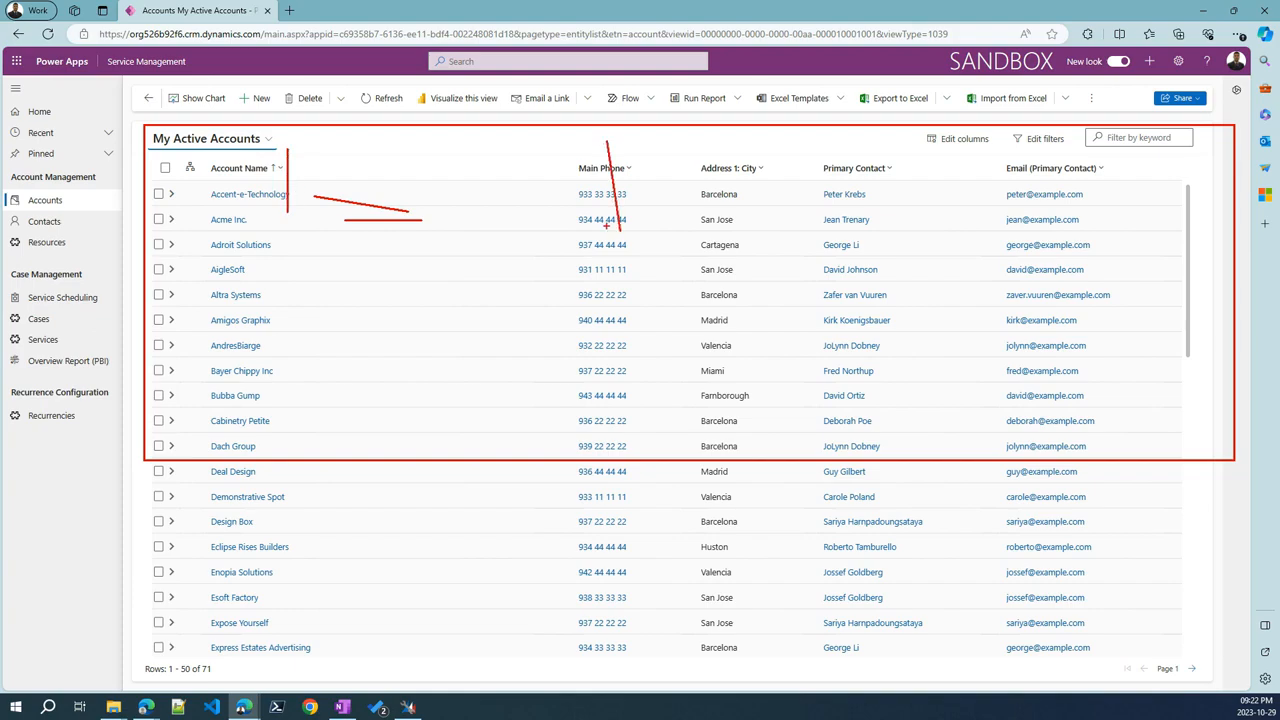
pyautogui.press('Escape')
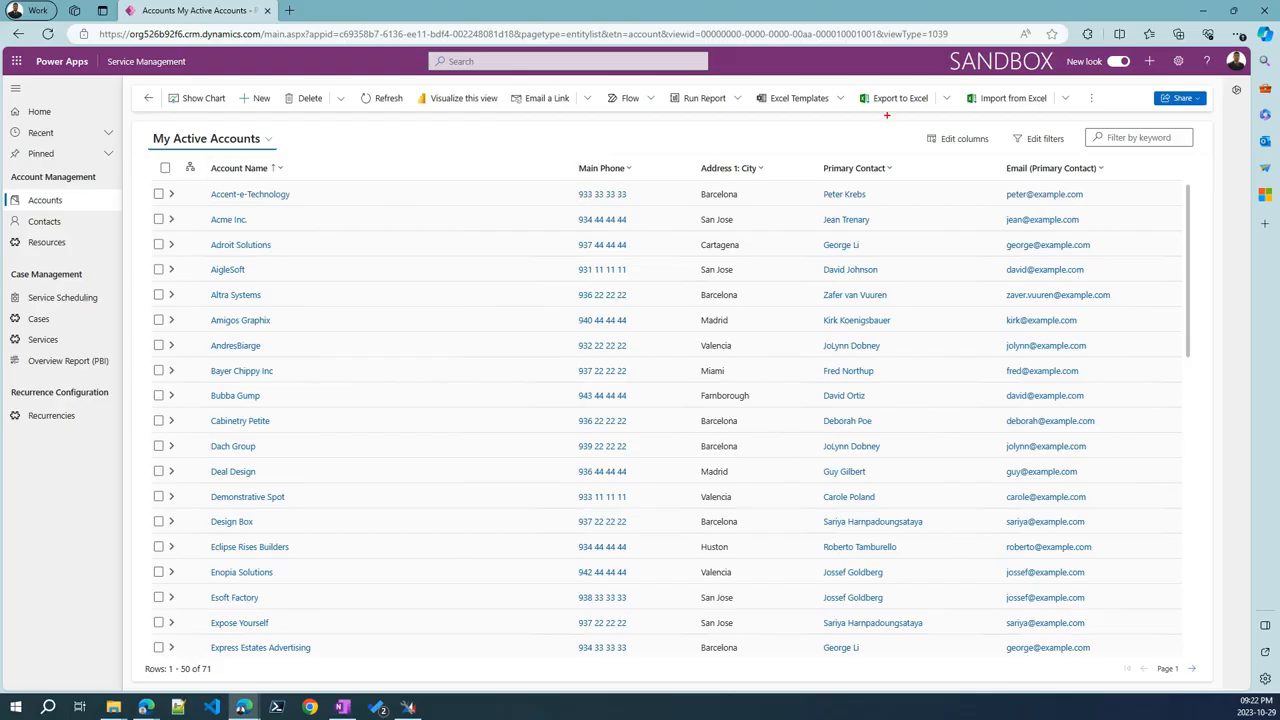
pyautogui.moveTo(886, 115); pyautogui.dragTo(878, 158)
pyautogui.moveTo(1003, 116); pyautogui.dragTo(1003, 176)
pyautogui.moveTo(400, 83)
pyautogui.mouseDown()
pyautogui.moveTo(500, 118)
pyautogui.moveTo(553, 157)
pyautogui.mouseUp()
pyautogui.moveTo(609, 104); pyautogui.dragTo(609, 155)
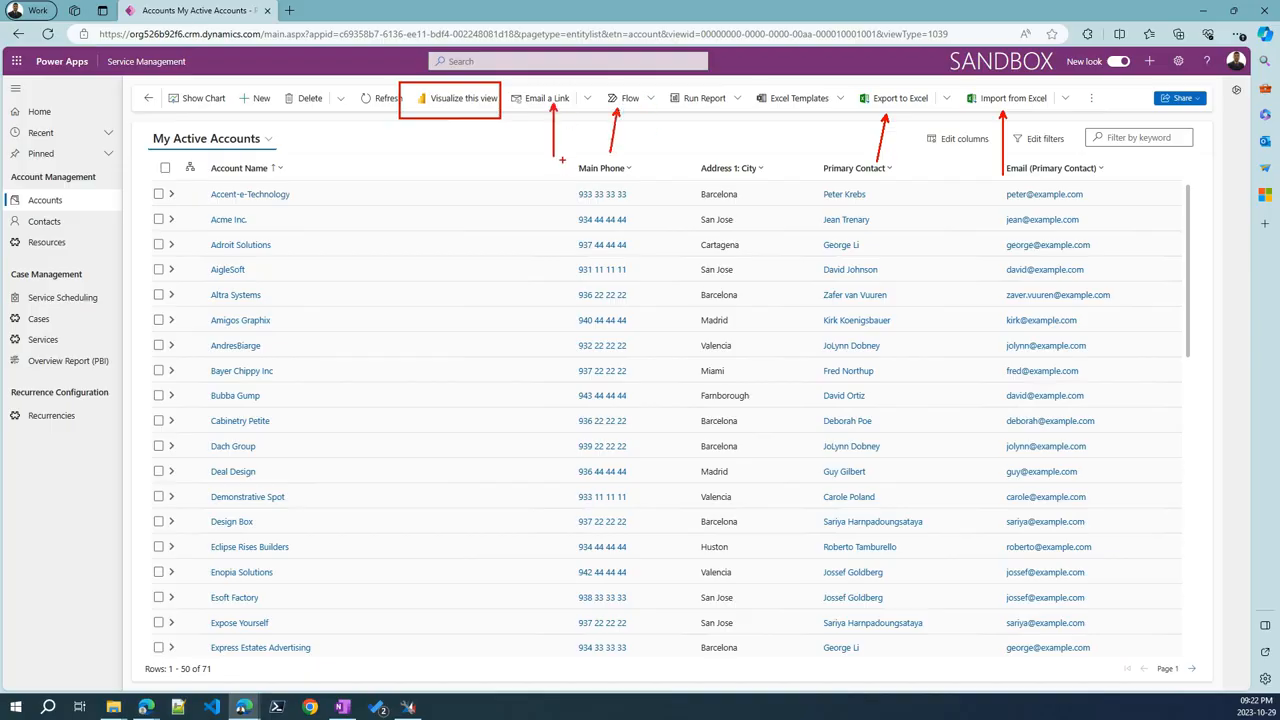
pyautogui.press('Escape')
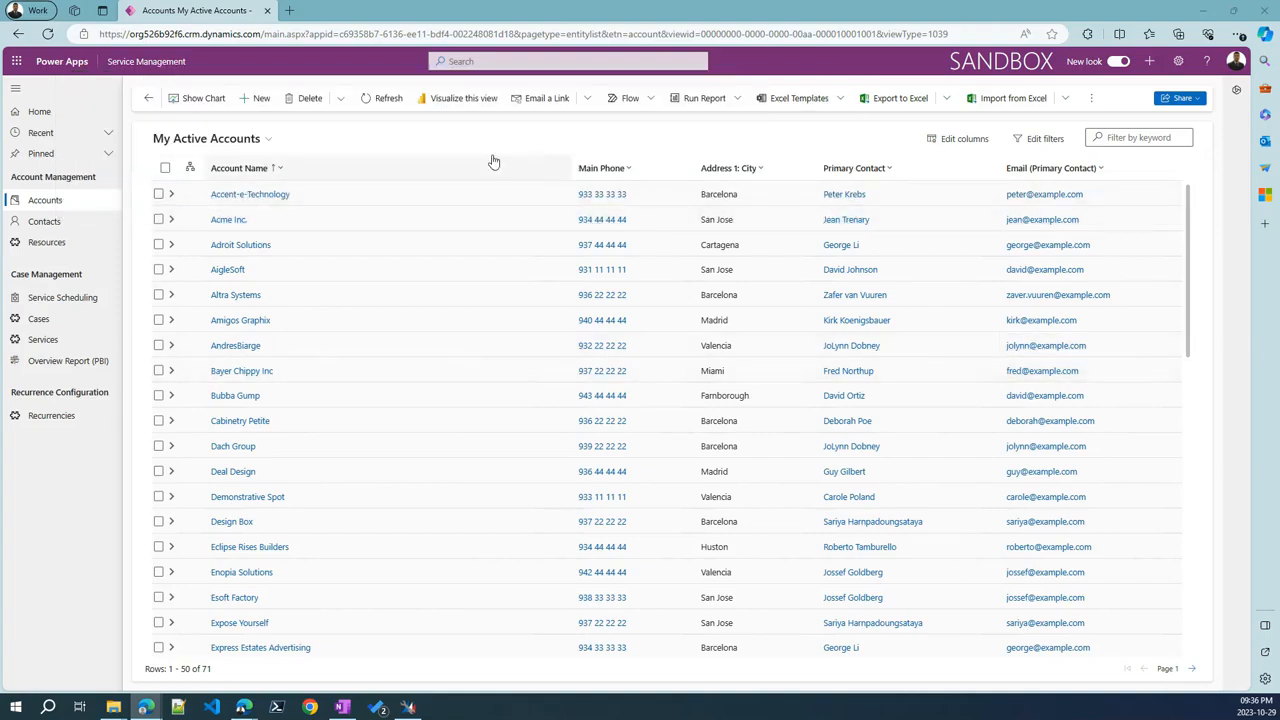
pyautogui.hotkey('ctrl', '2')
pyautogui.moveTo(208, 130); pyautogui.dragTo(288, 164)
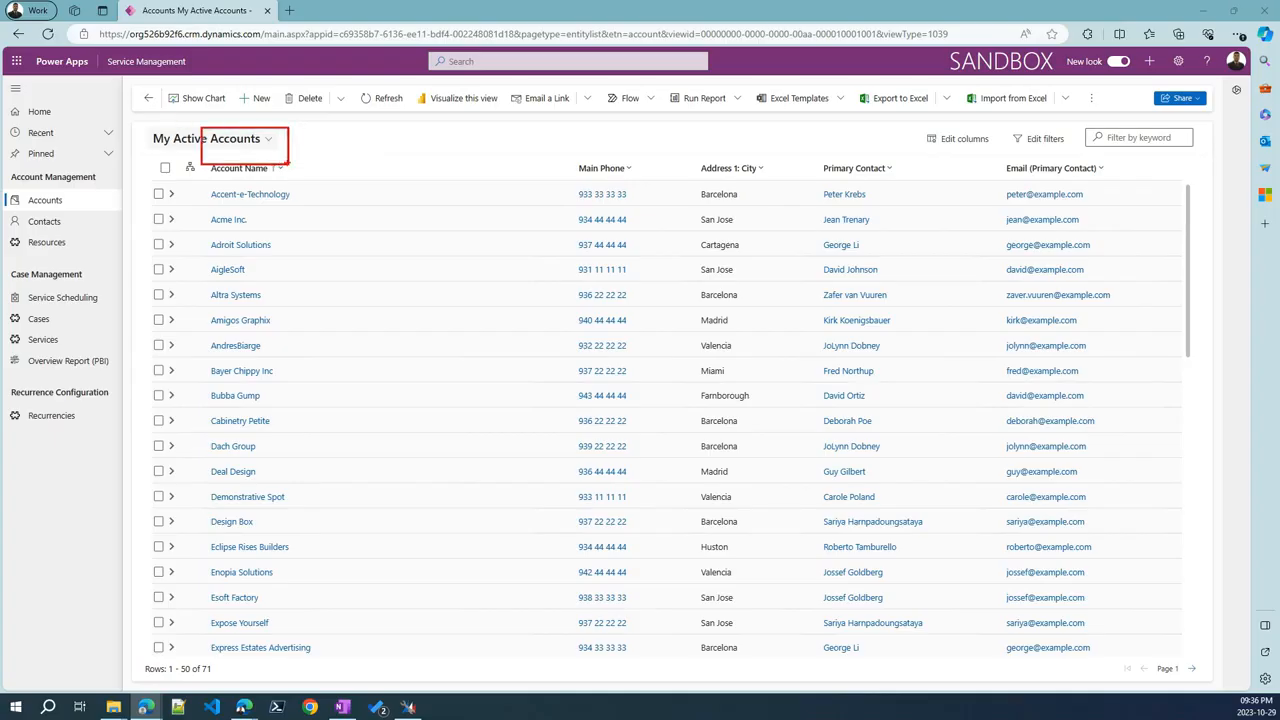
pyautogui.press('Escape')
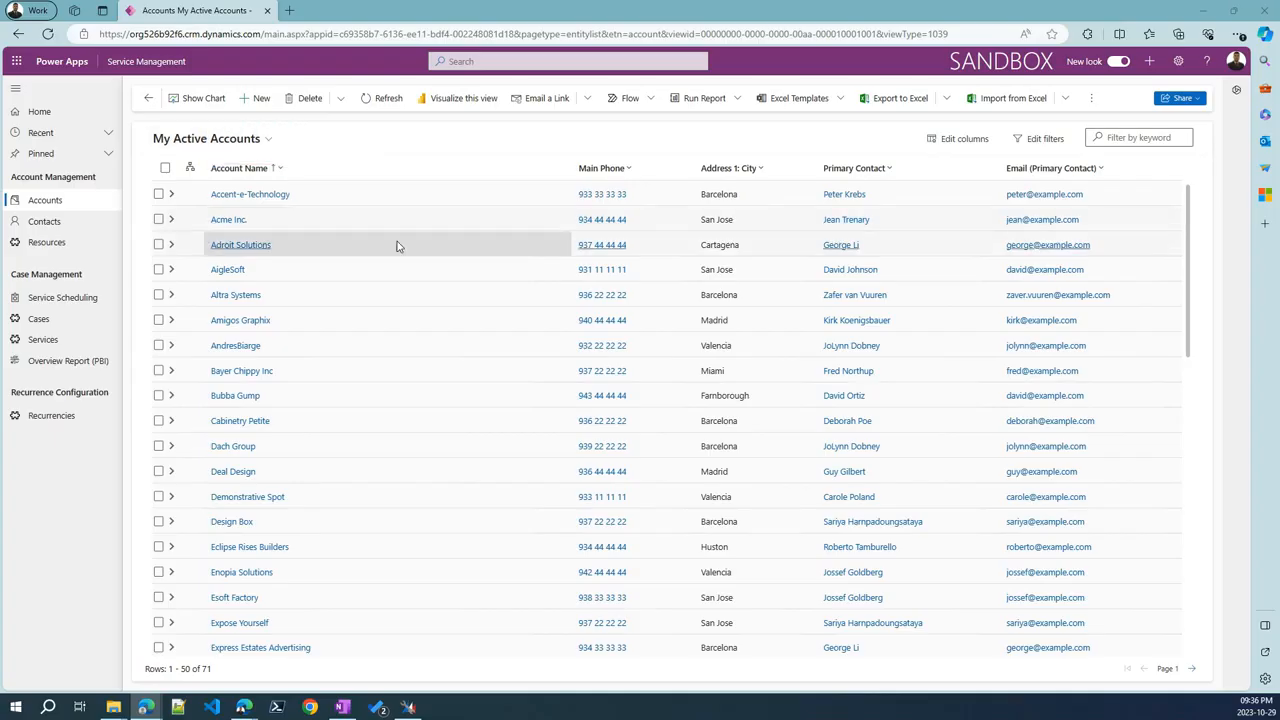
# Expand Acme Inc.'s resources, widen Status Reason, and view the Elevator One Road St. resource
pyautogui.click(171, 222)
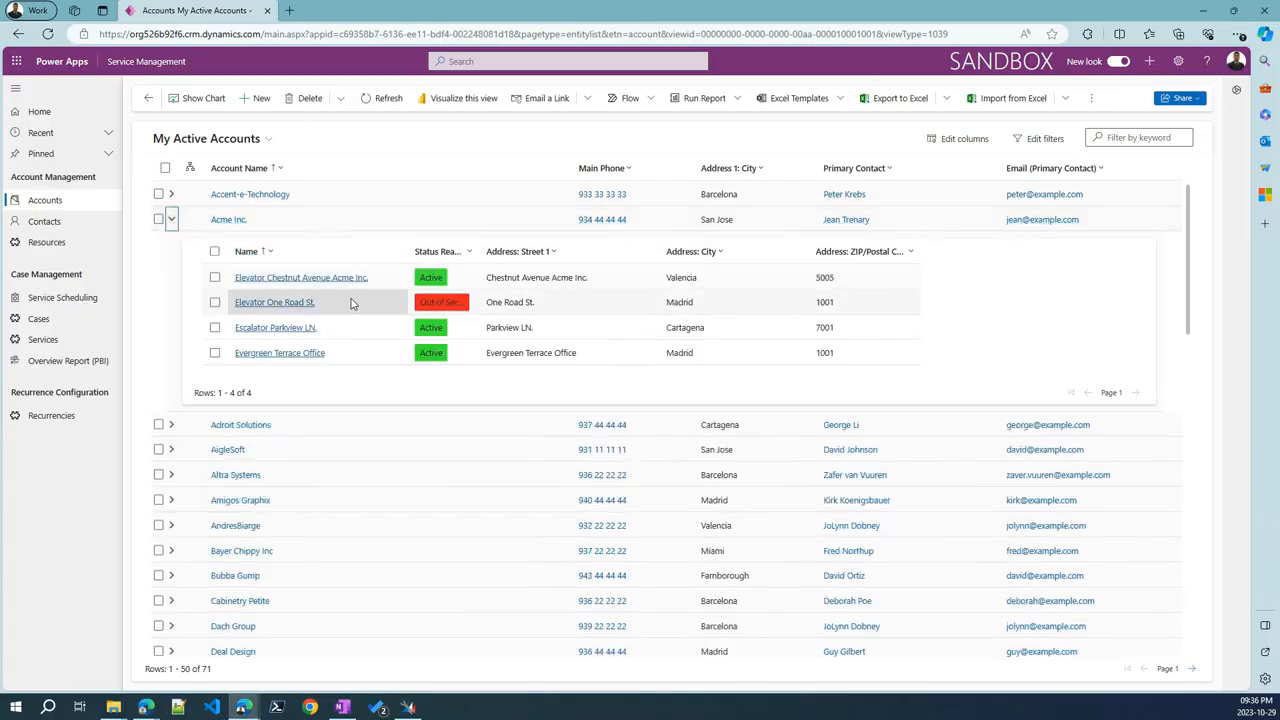
pyautogui.moveTo(484, 254); pyautogui.dragTo(527, 254)
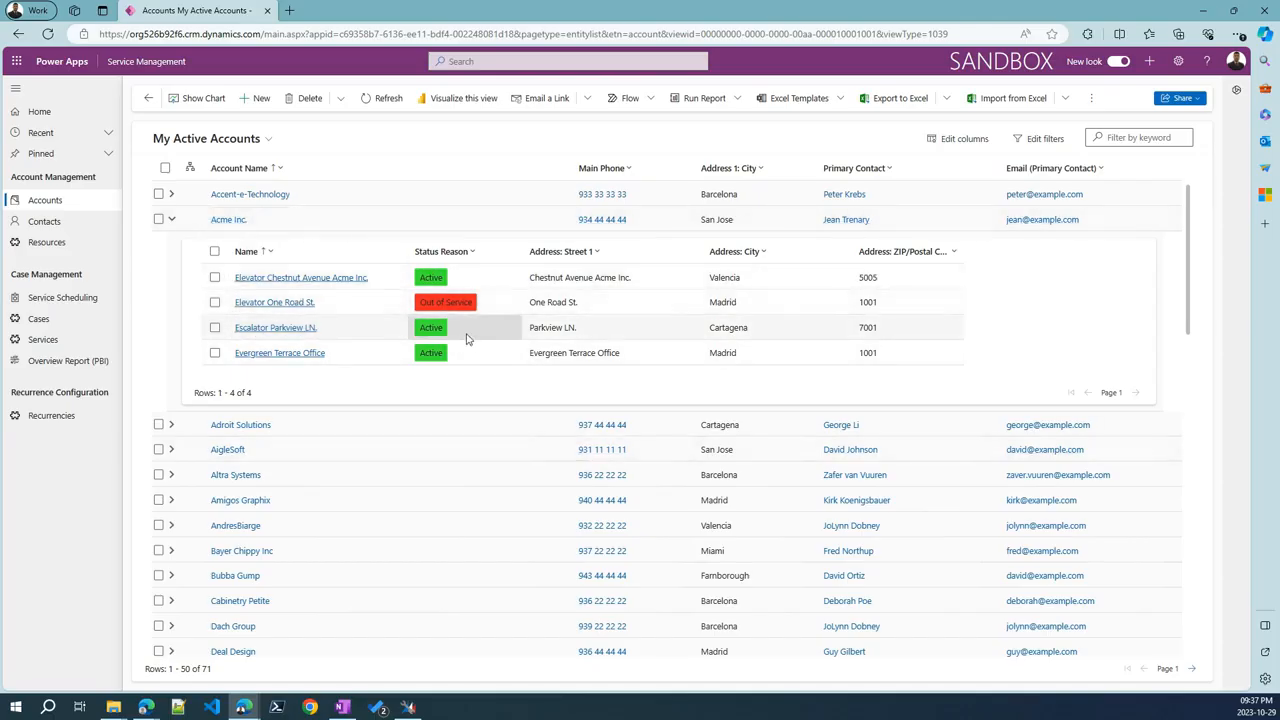
pyautogui.click(271, 303)
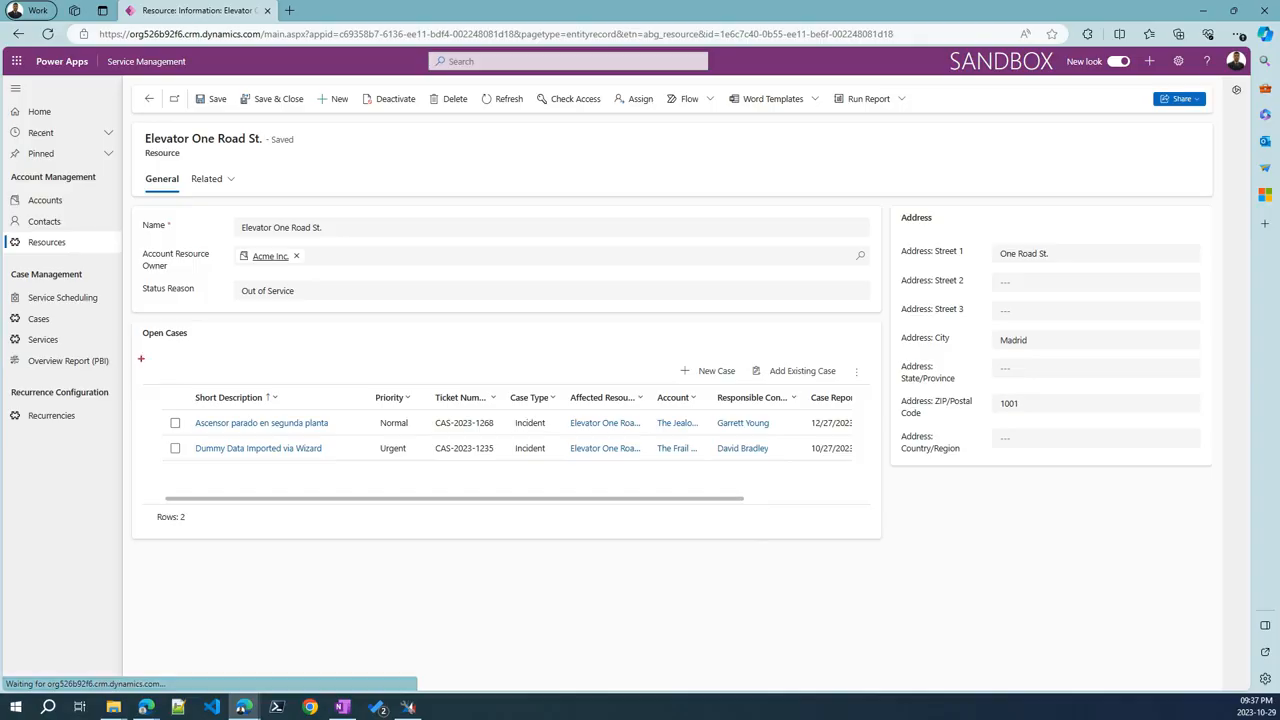
pyautogui.moveTo(128, 320)
pyautogui.mouseDown()
pyautogui.moveTo(272, 480)
pyautogui.moveTo(366, 507)
pyautogui.mouseUp()
pyautogui.press('Escape')
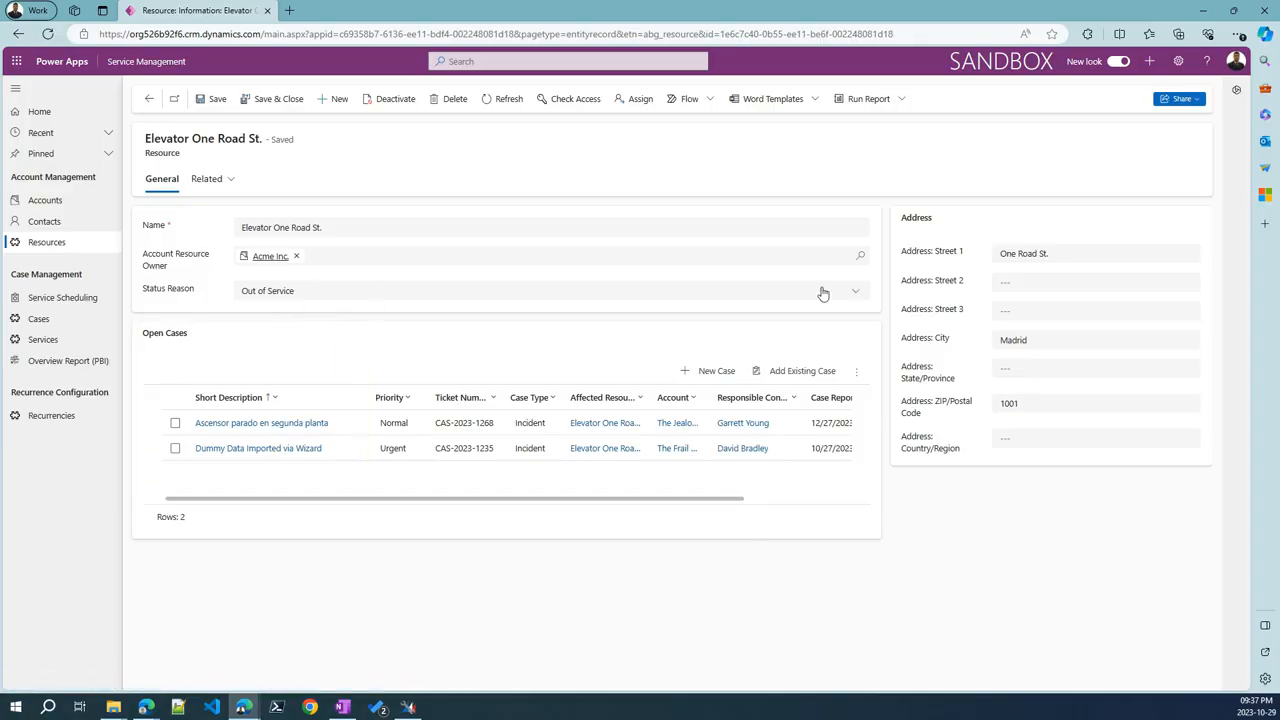
pyautogui.moveTo(889, 197); pyautogui.dragTo(1226, 488)
pyautogui.press('Escape')
pyautogui.click(151, 96)
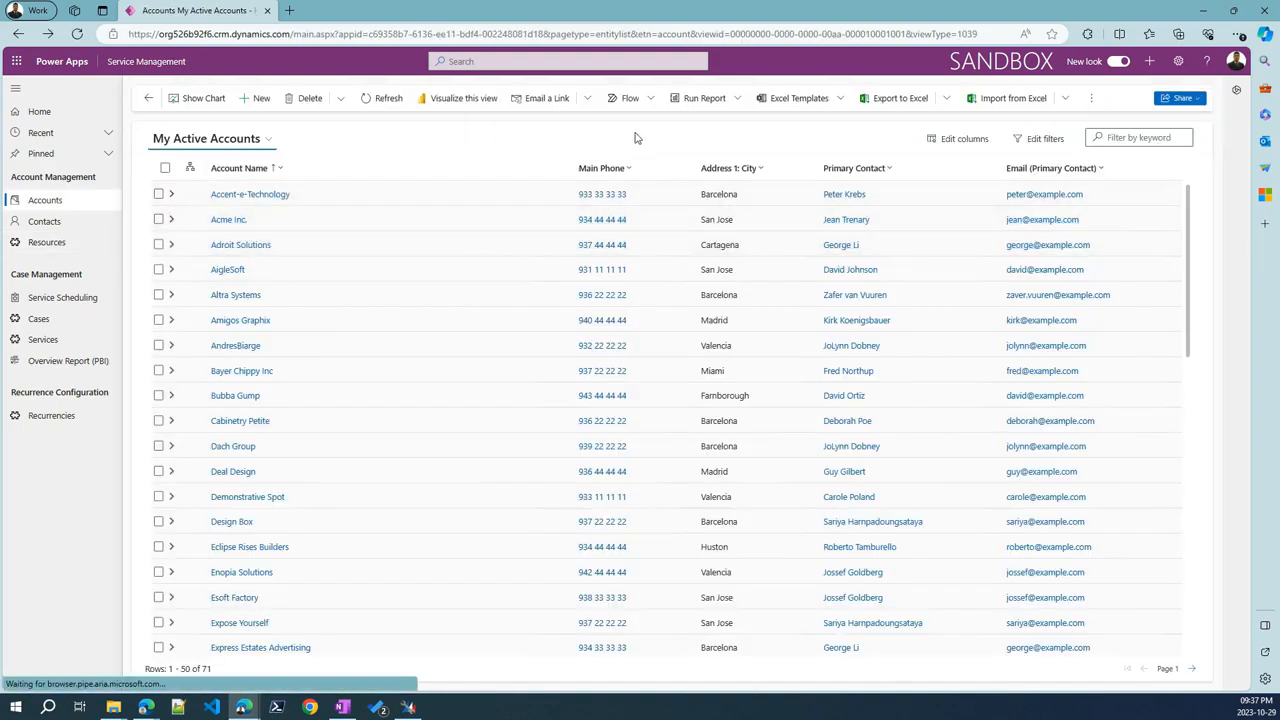
# Filter Account Name to names that contain 'Inc'
pyautogui.click(287, 170)
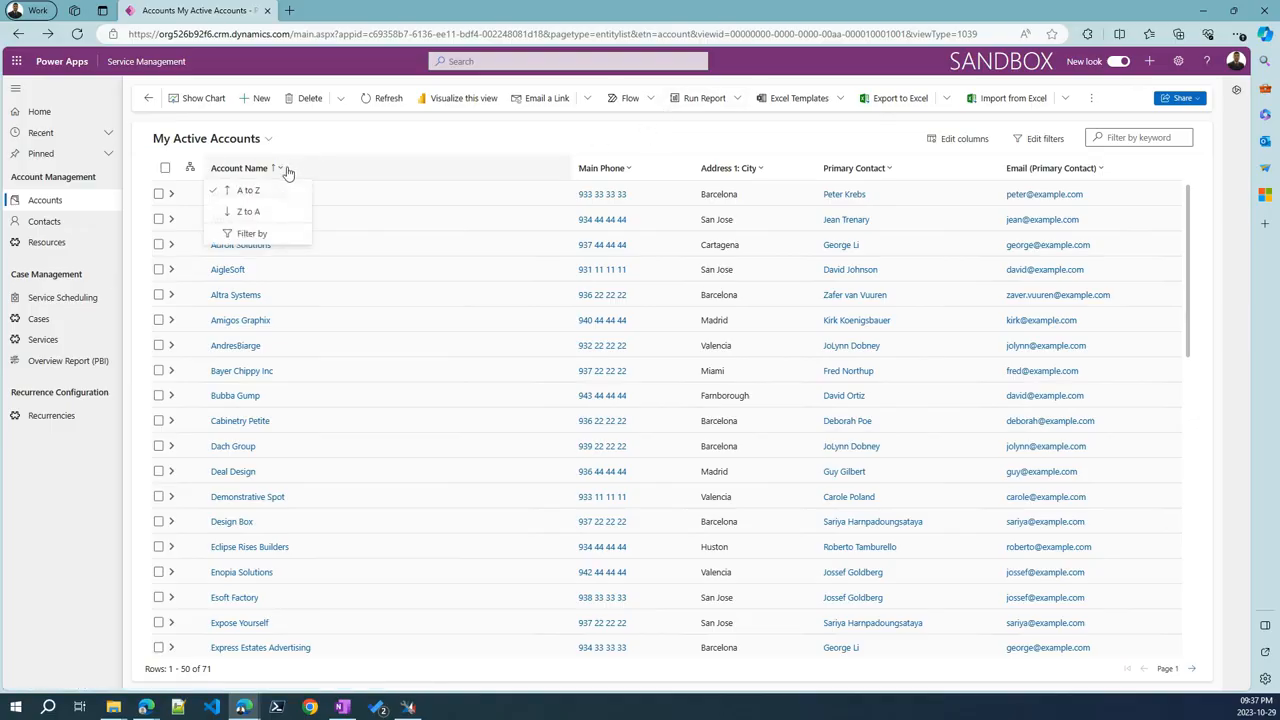
pyautogui.click(254, 236)
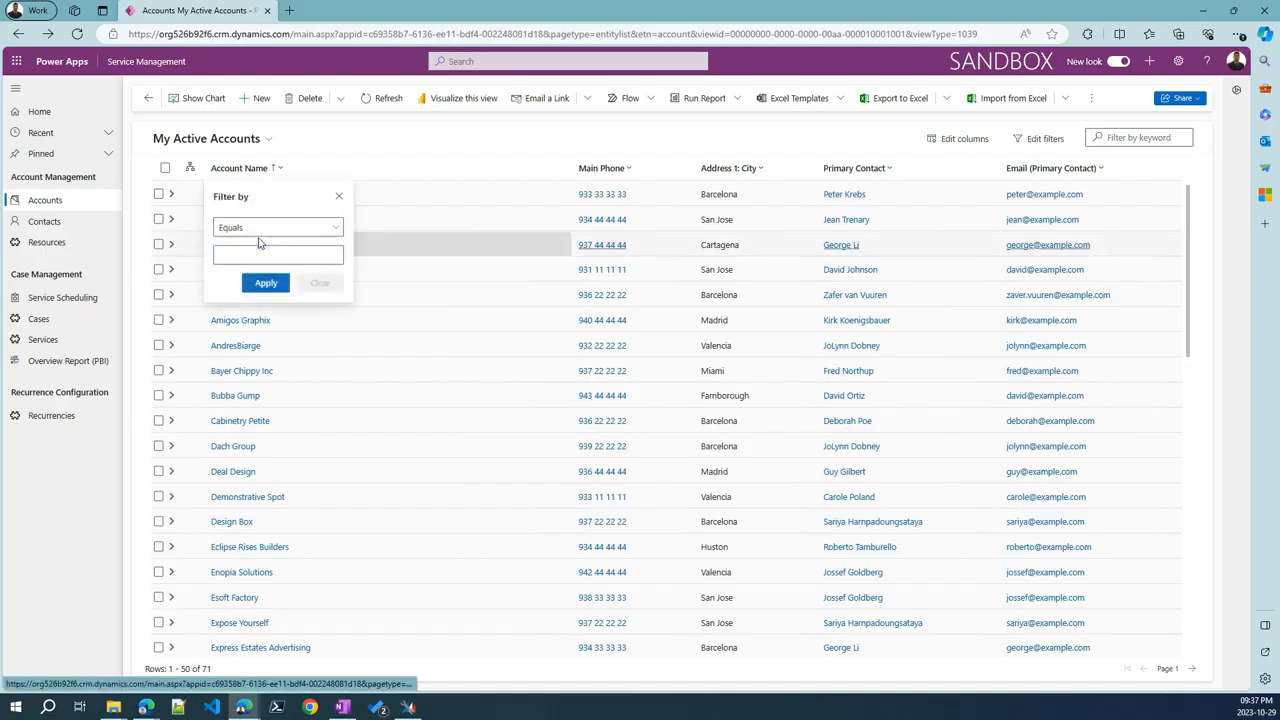
pyautogui.click(336, 228)
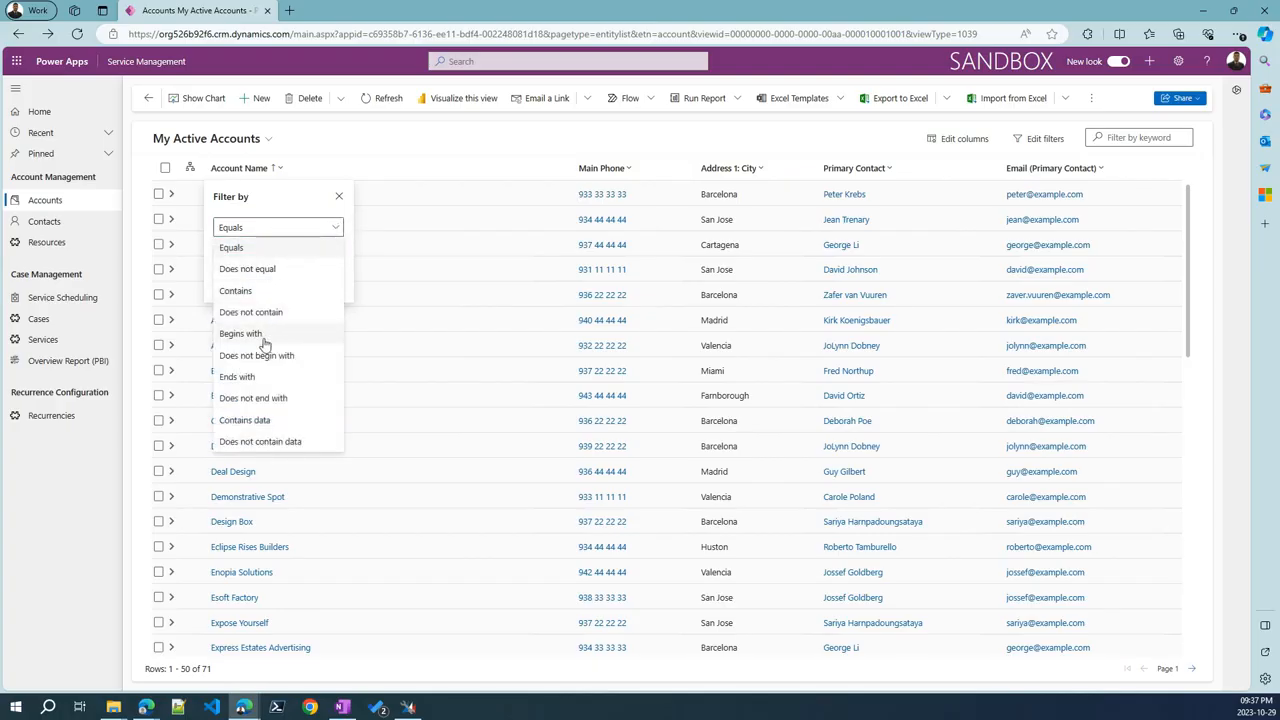
pyautogui.click(252, 292)
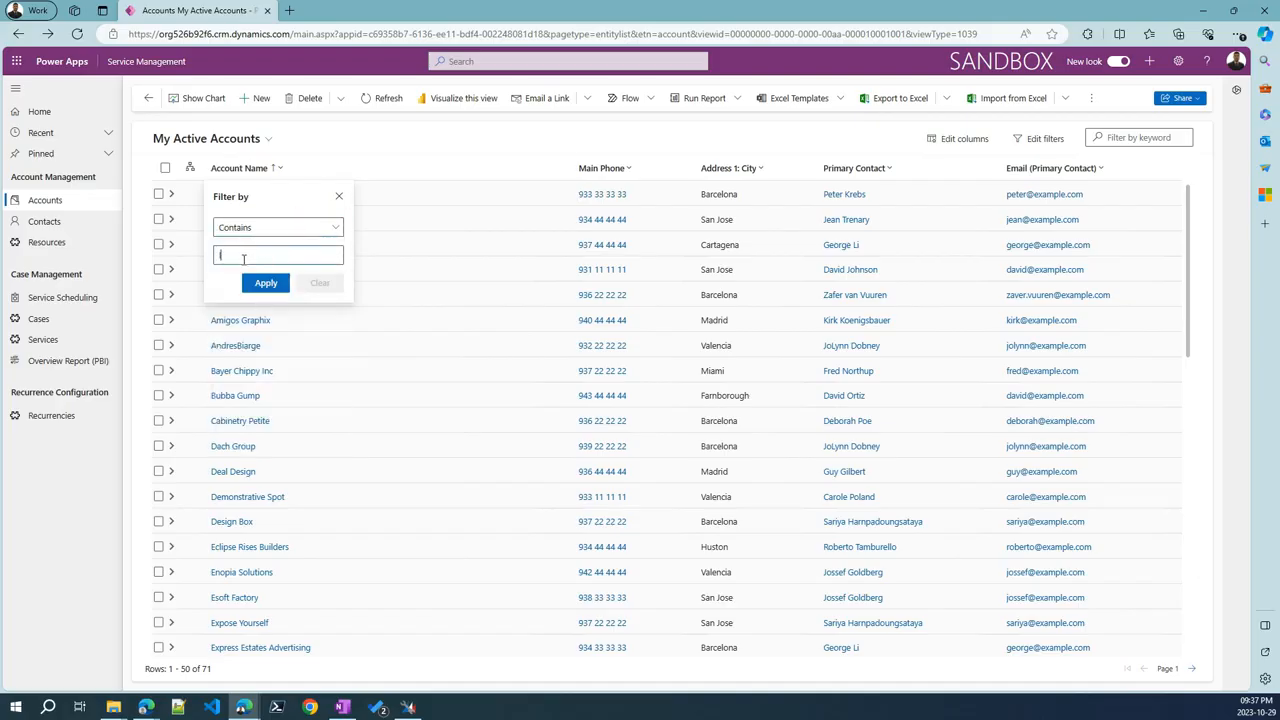
pyautogui.write('Inc')
pyautogui.click(266, 283)
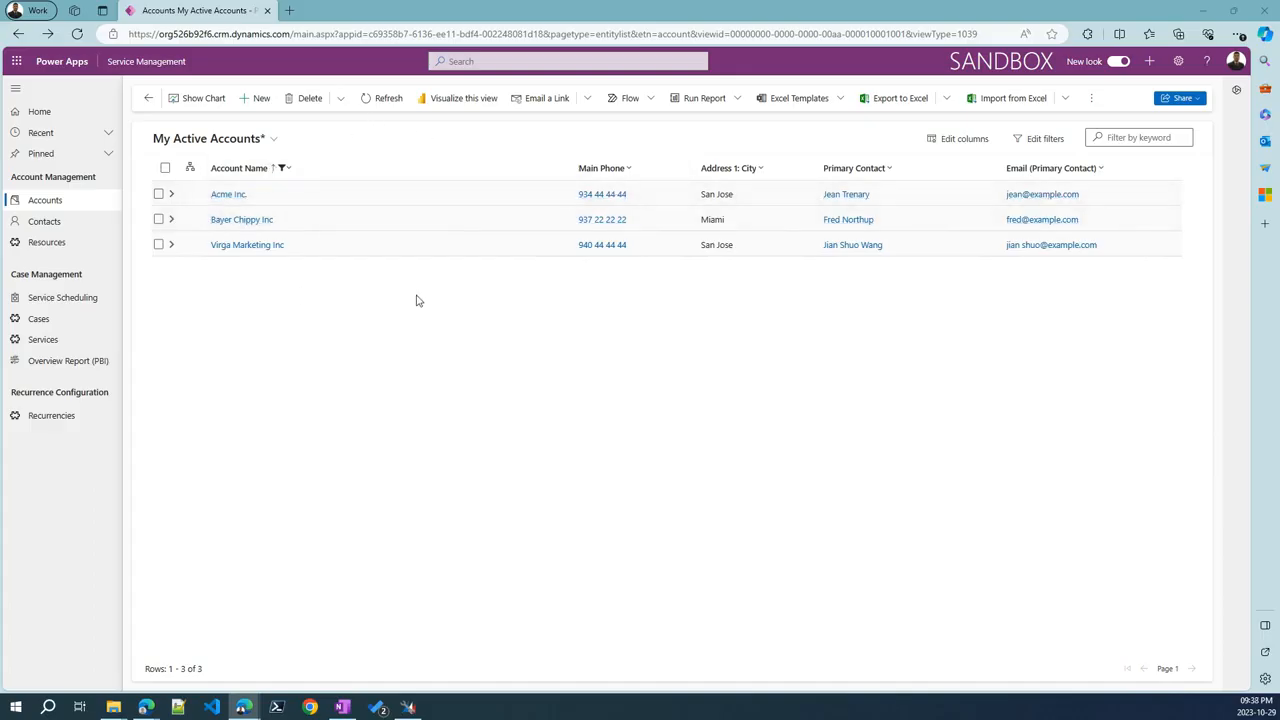
# Try a Contains filter on Email (Primary Contact), then clear it, keeping the three Inc accounts
pyautogui.click(1088, 174)
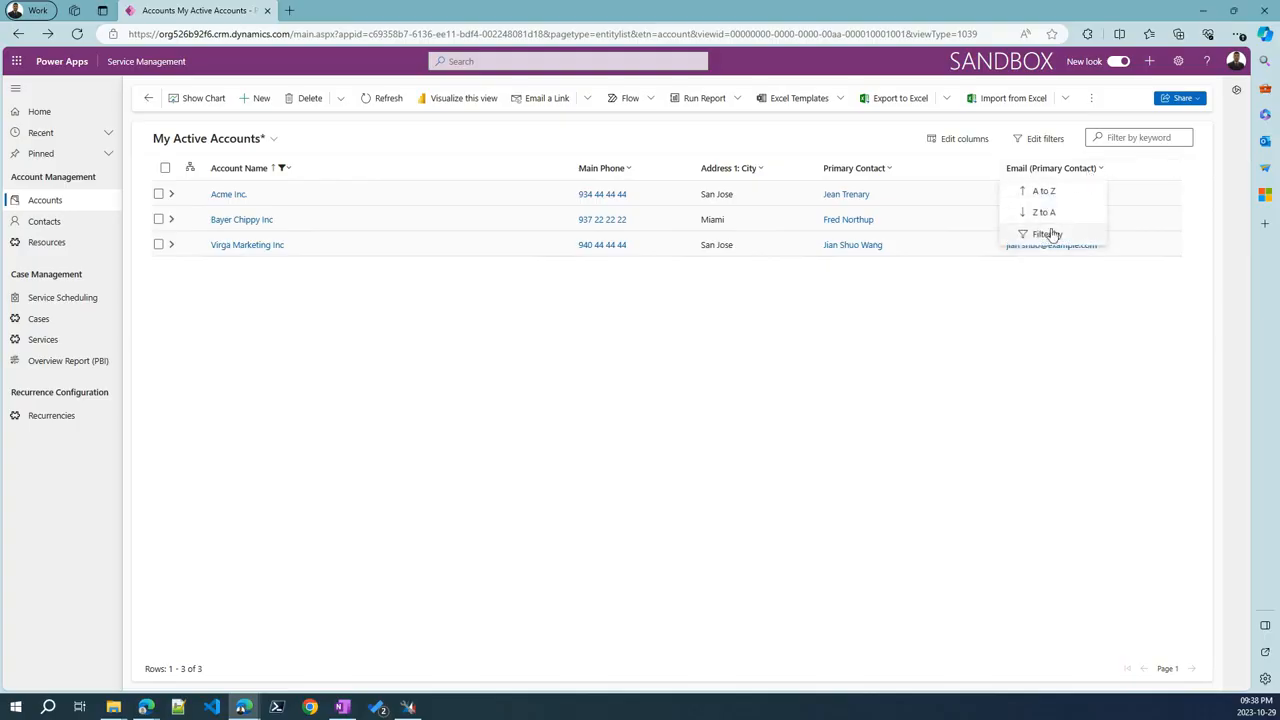
pyautogui.click(1046, 234)
pyautogui.click(1108, 236)
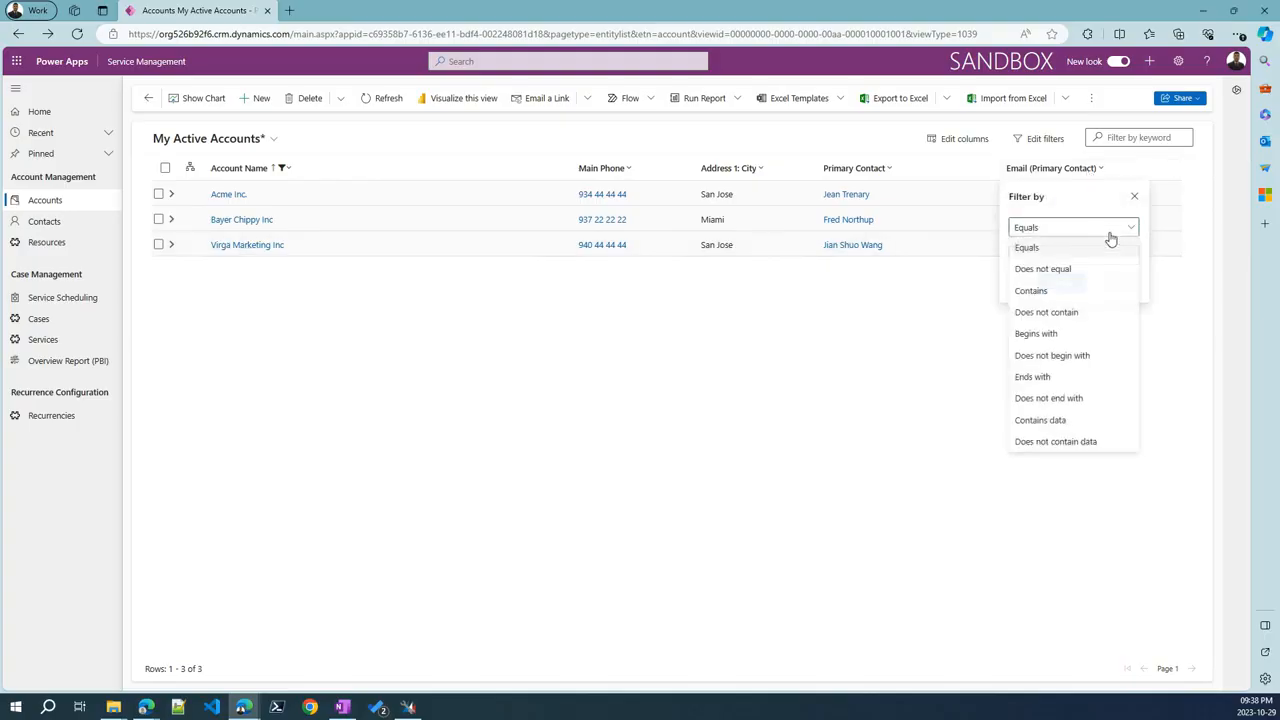
pyautogui.click(1050, 291)
pyautogui.click(1050, 254)
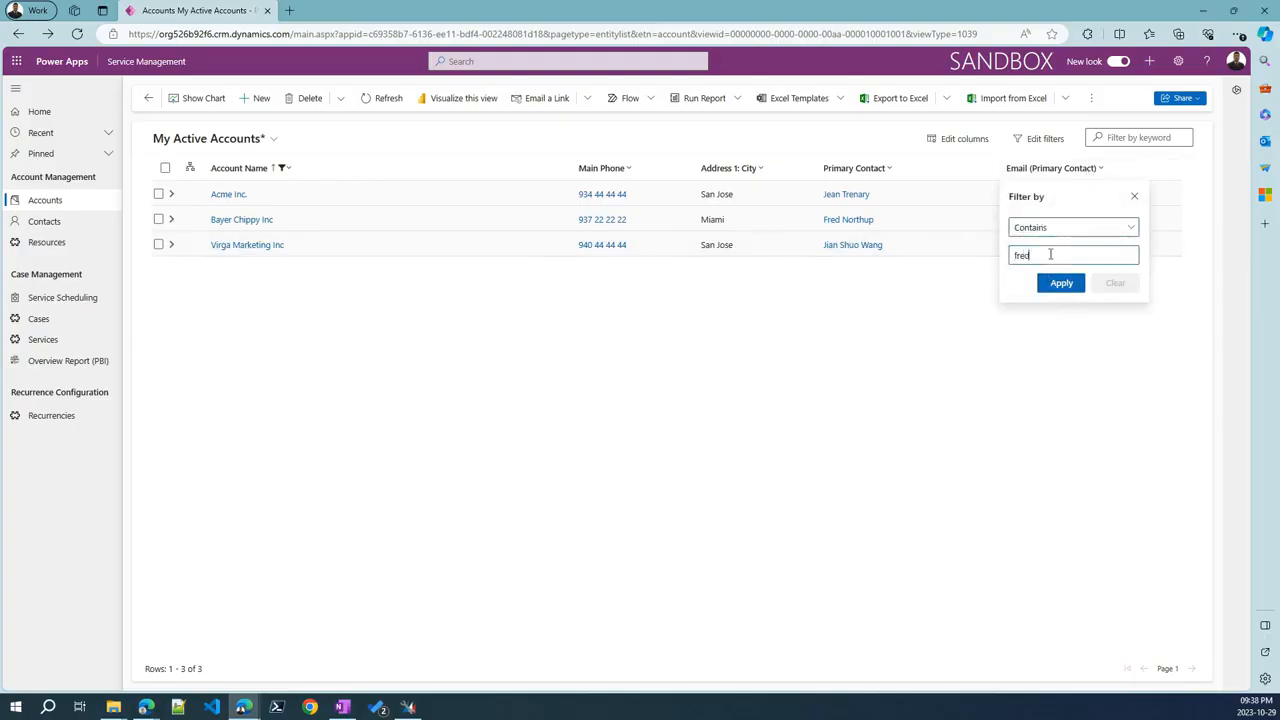
pyautogui.click(1061, 283)
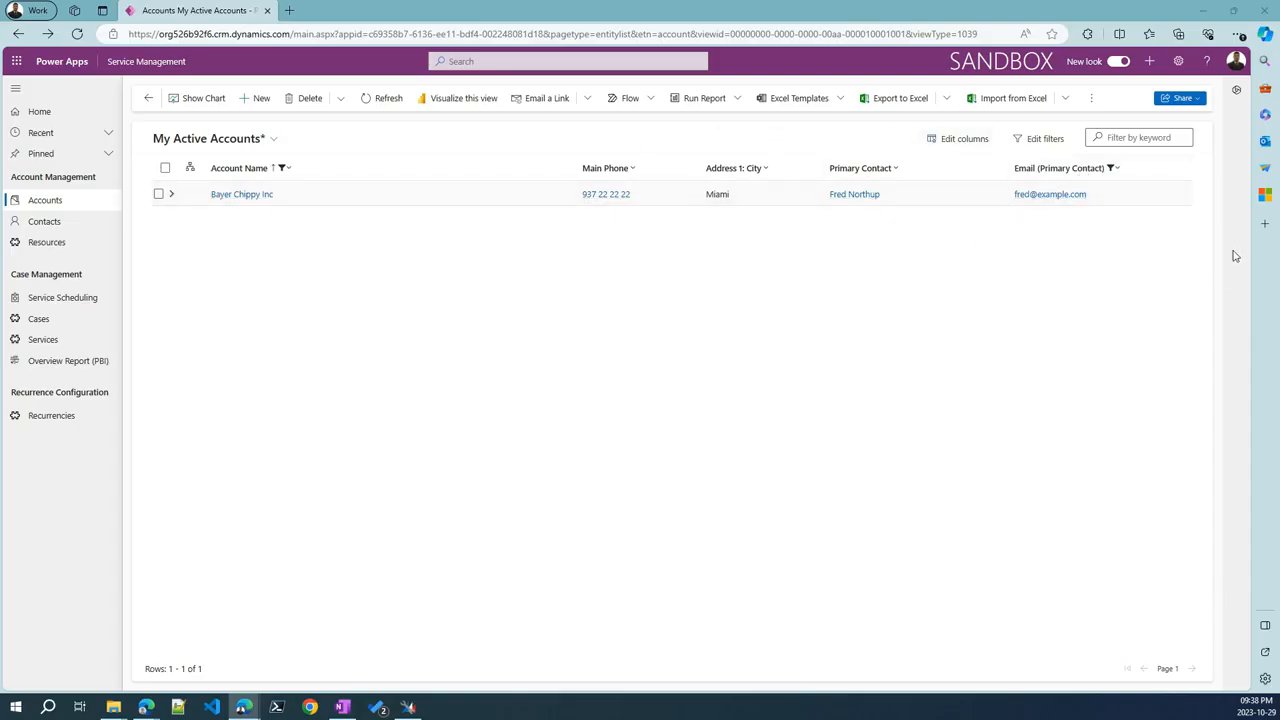
pyautogui.click(1110, 172)
pyautogui.click(1080, 257)
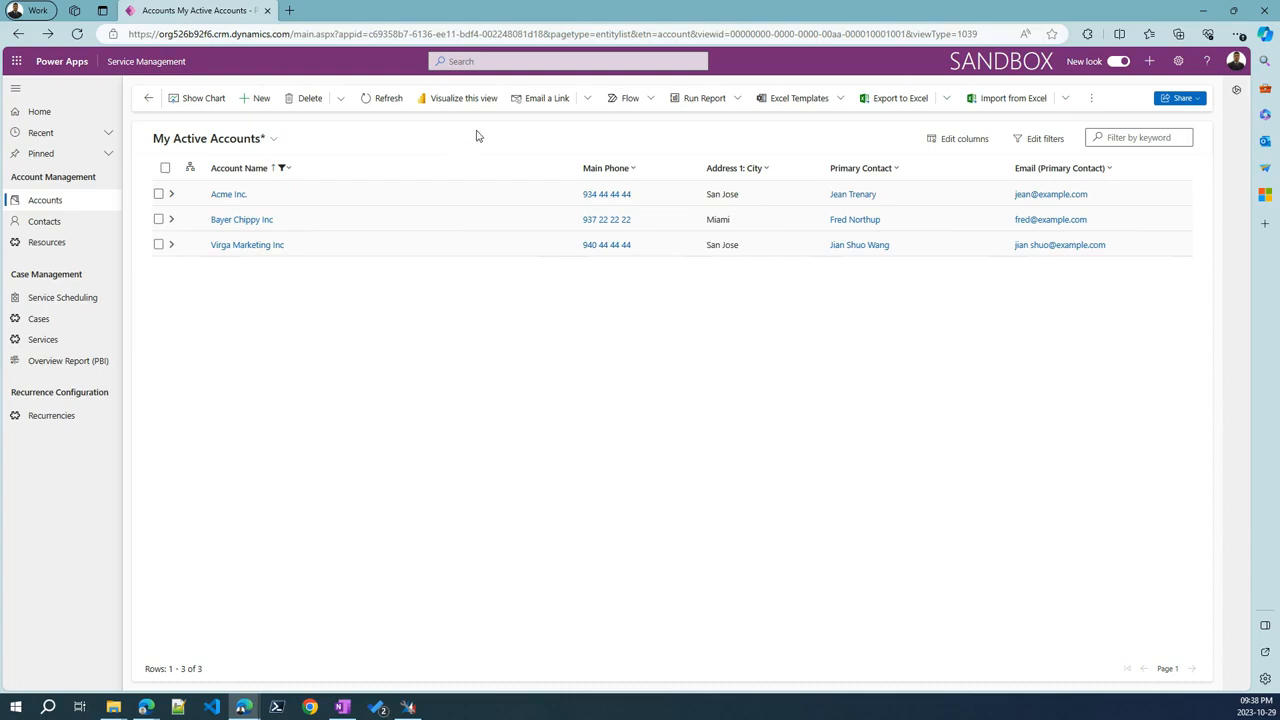
# Switch from Inactive Accounts to the All Accounts view listing 72 accounts
pyautogui.click(272, 138)
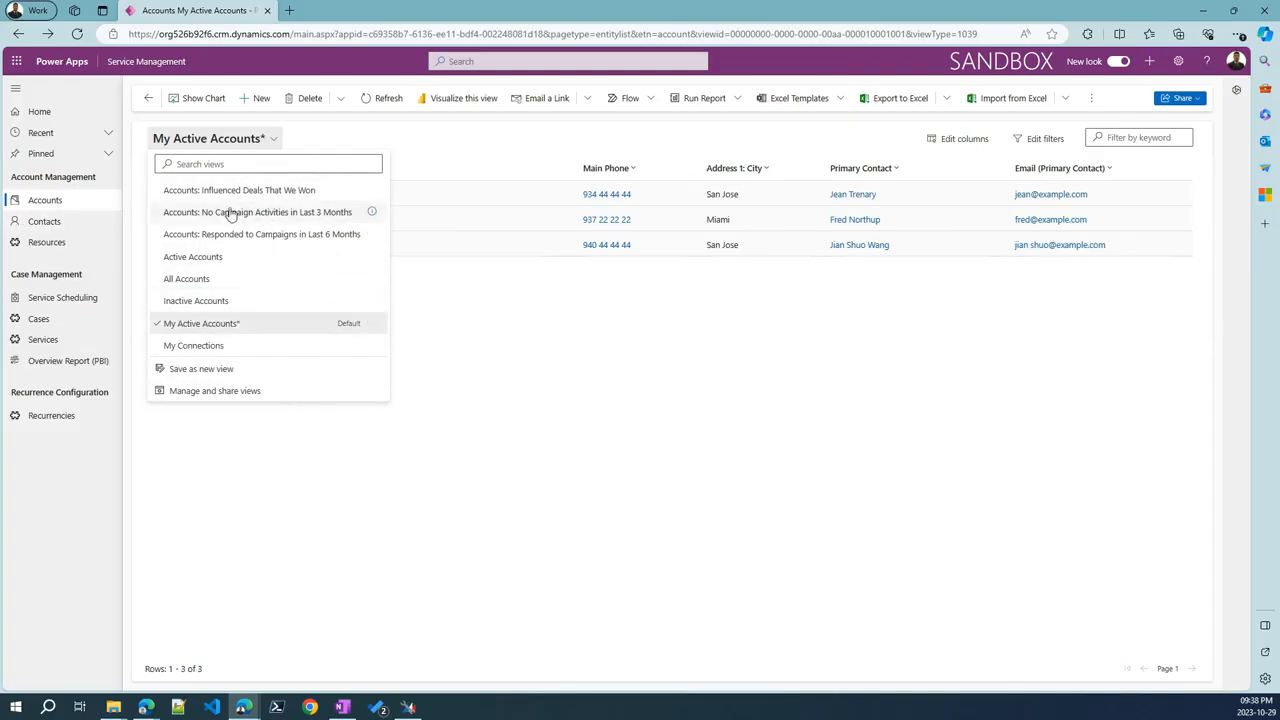
pyautogui.click(222, 299)
pyautogui.click(229, 143)
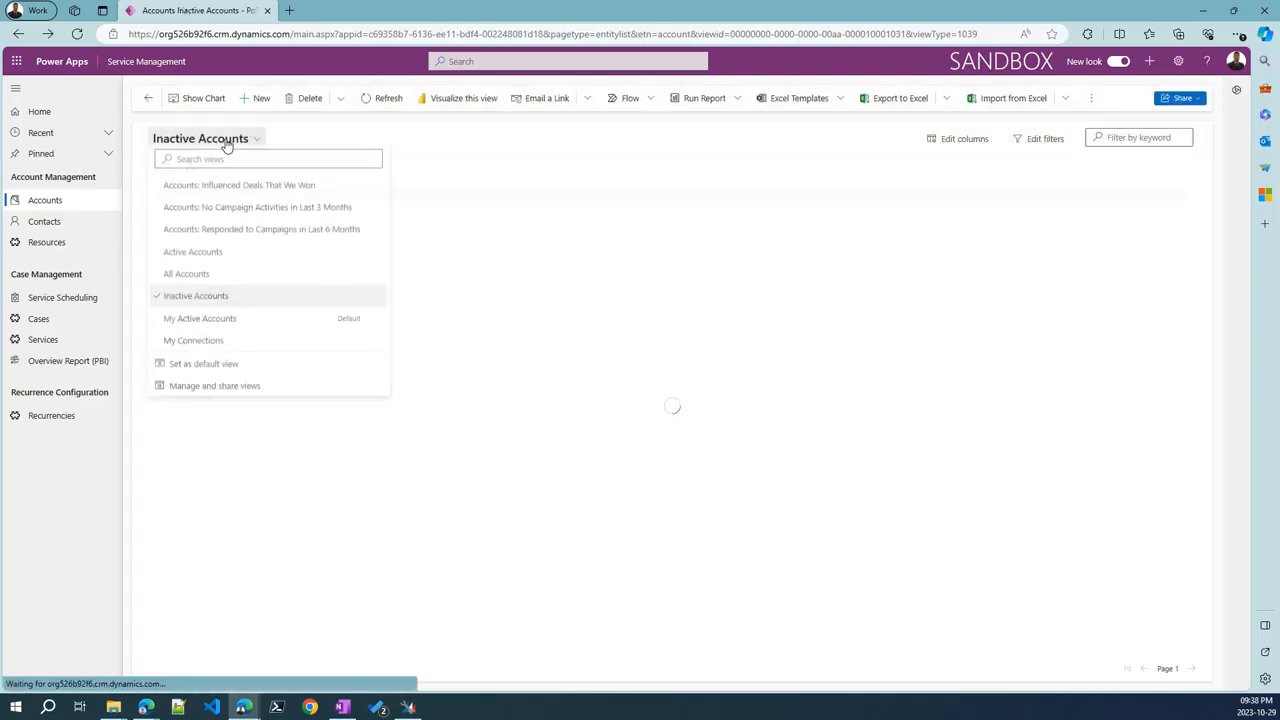
pyautogui.click(212, 284)
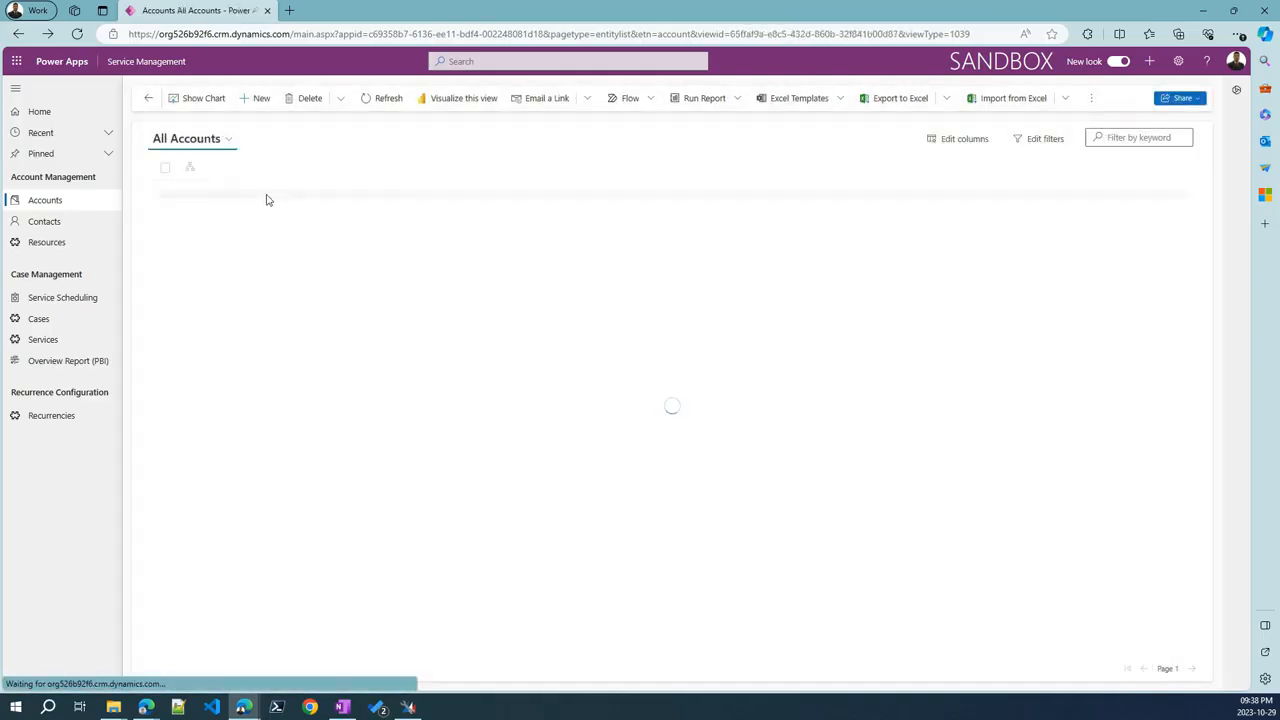
pyautogui.click(206, 138)
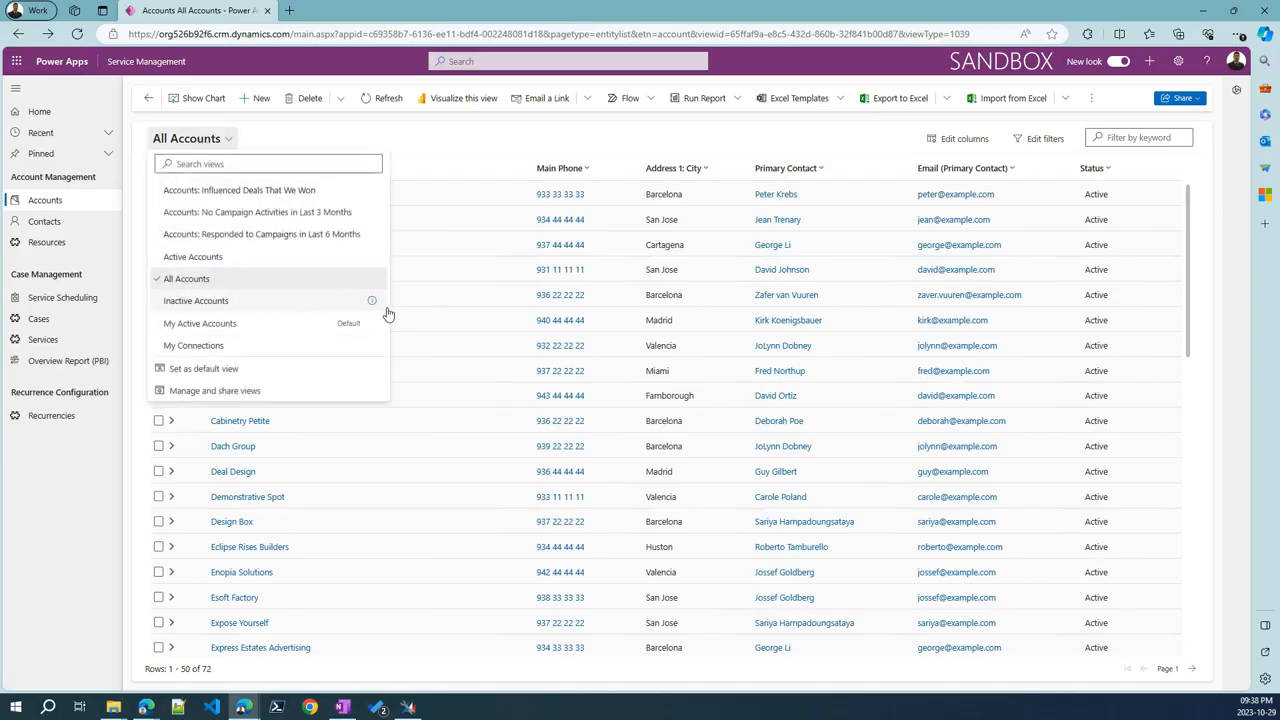
pyautogui.click(464, 143)
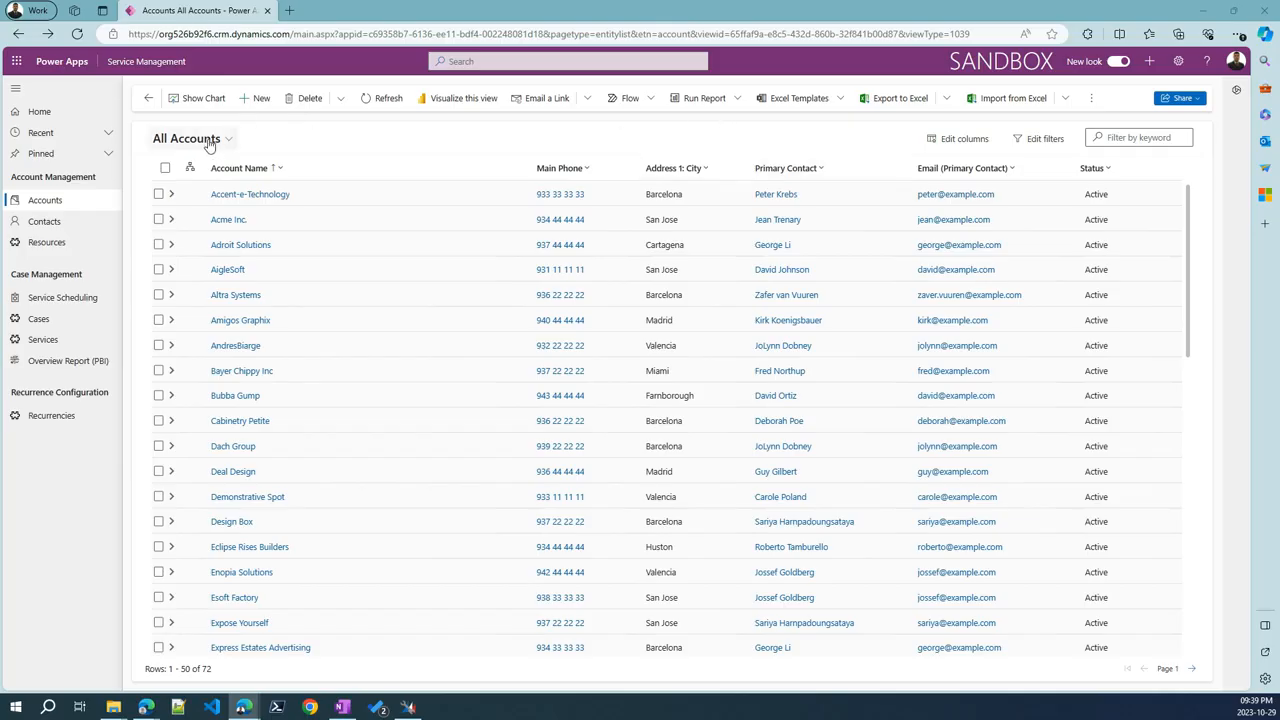
# Filter All Accounts so Account Name contains 'Inc'
pyautogui.click(278, 168)
pyautogui.click(280, 236)
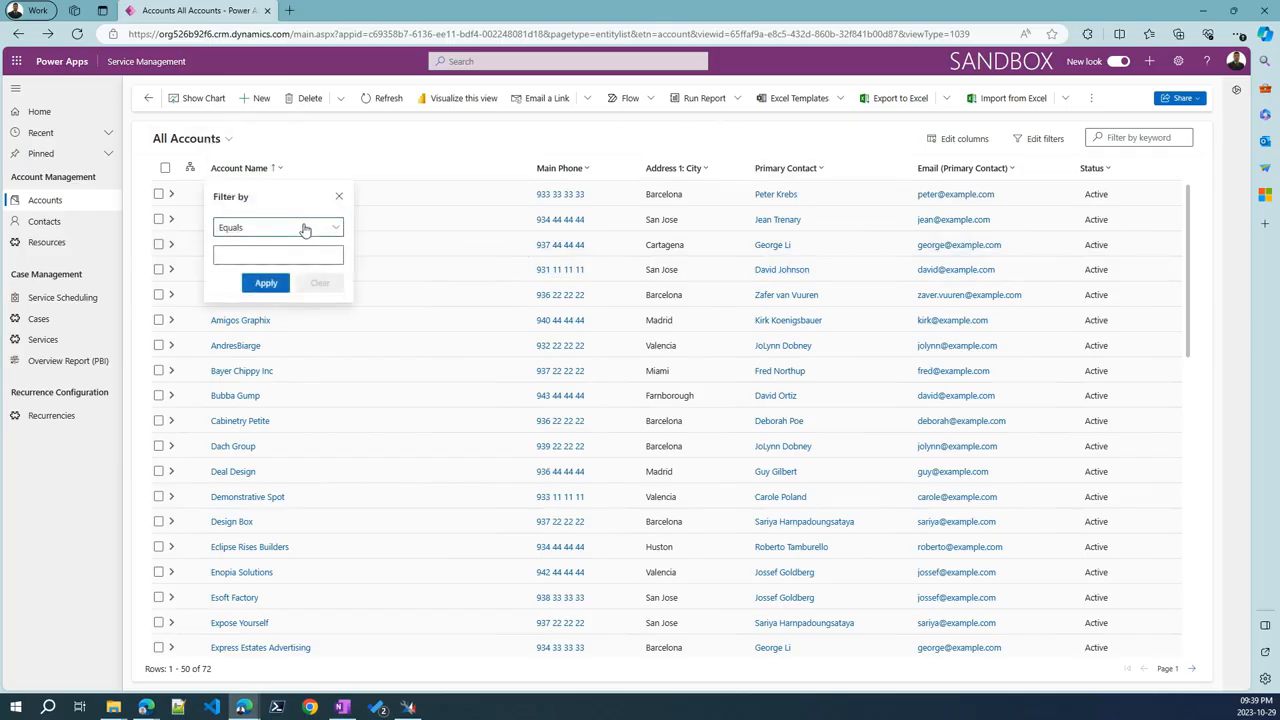
pyautogui.click(305, 228)
pyautogui.click(282, 291)
pyautogui.write('Inc')
pyautogui.click(265, 283)
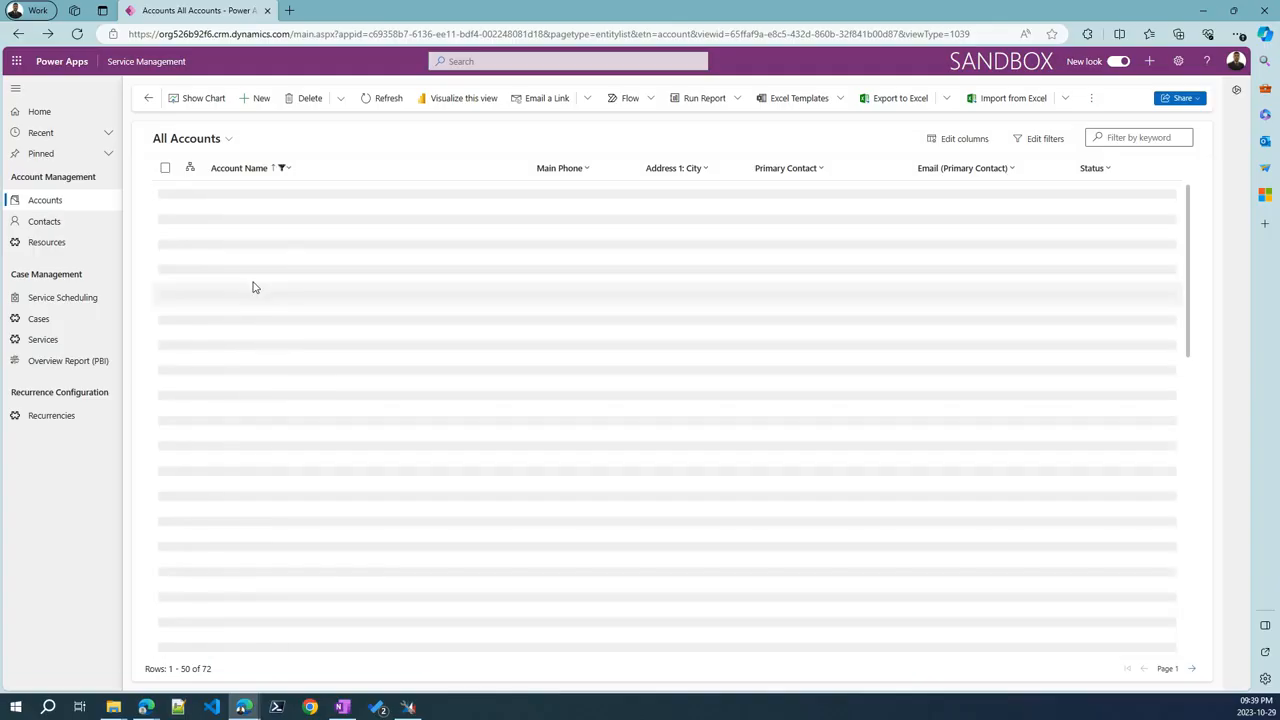
# Save the filtered list as a new view named 'Includes Inc' and find it in the views list
pyautogui.click(201, 140)
pyautogui.click(198, 368)
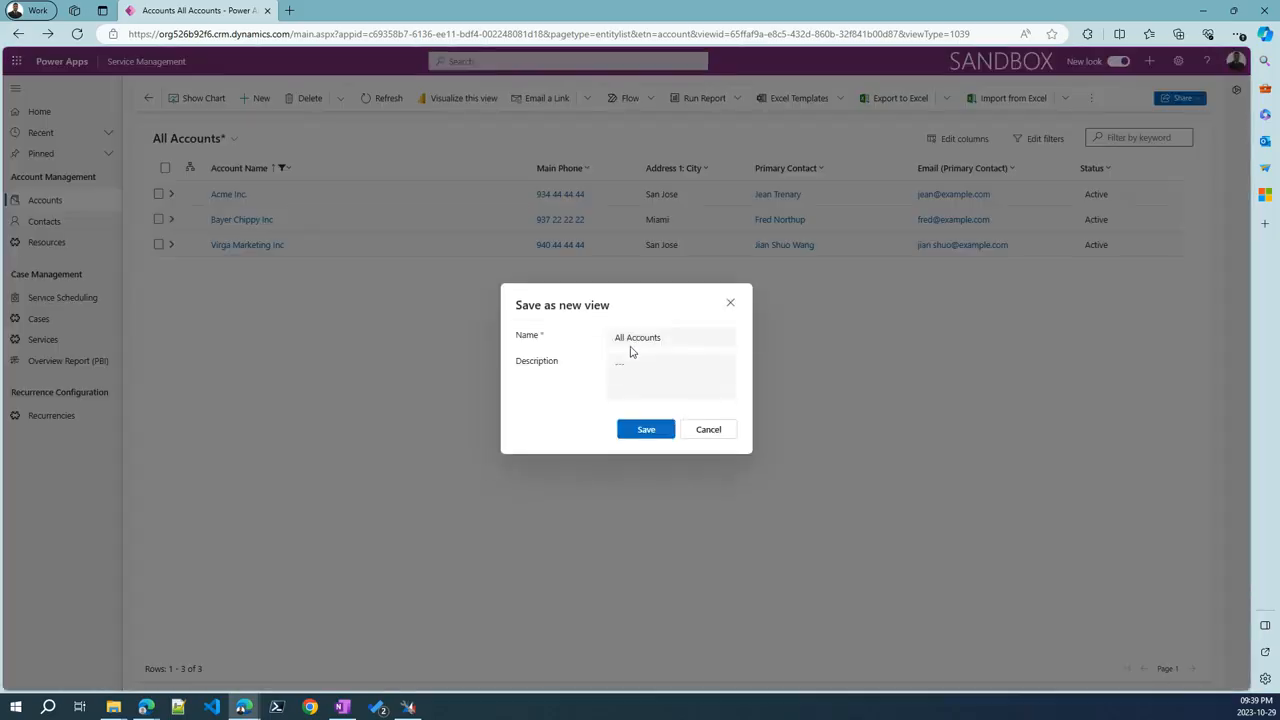
pyautogui.tripleClick(644, 344)
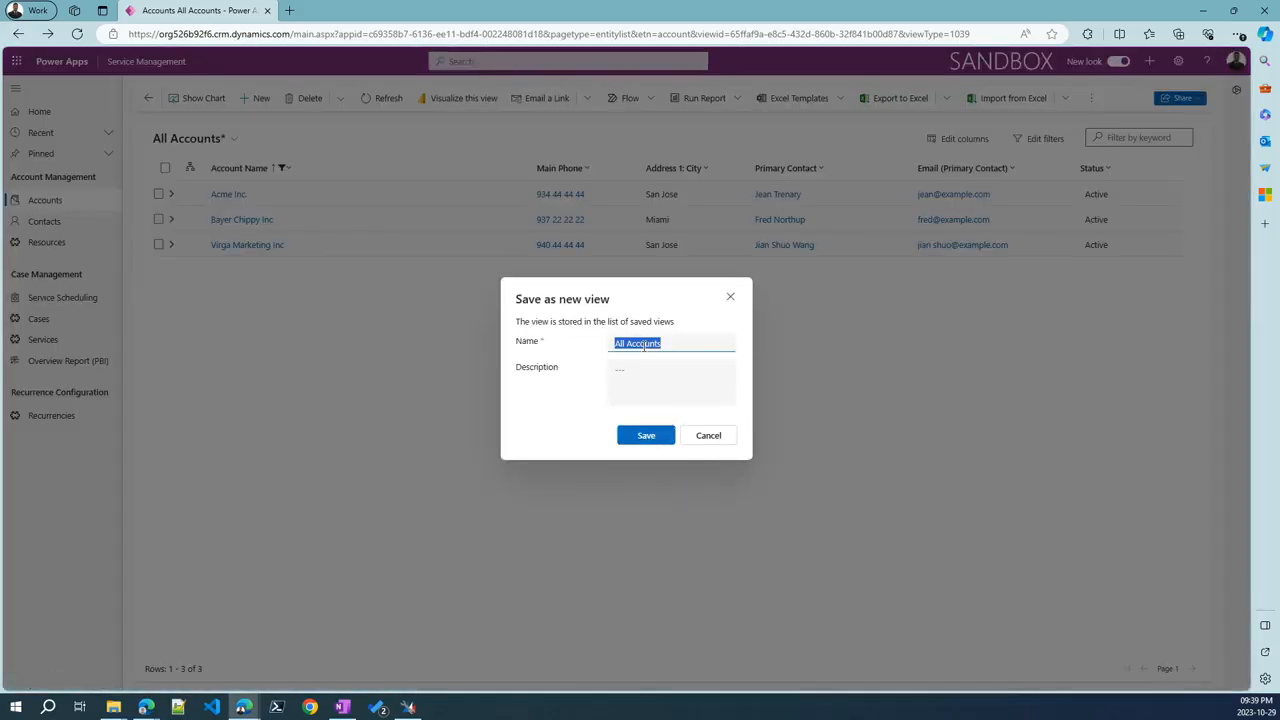
pyautogui.write('Includes Inc')
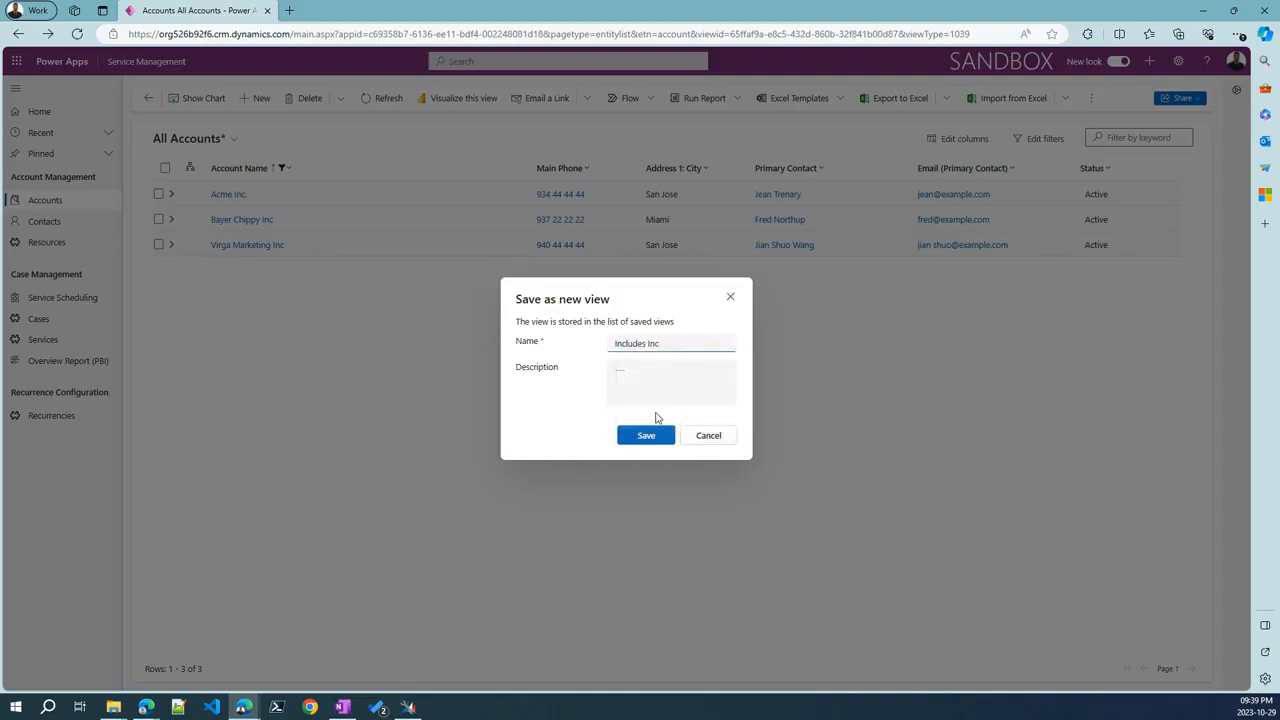
pyautogui.click(650, 436)
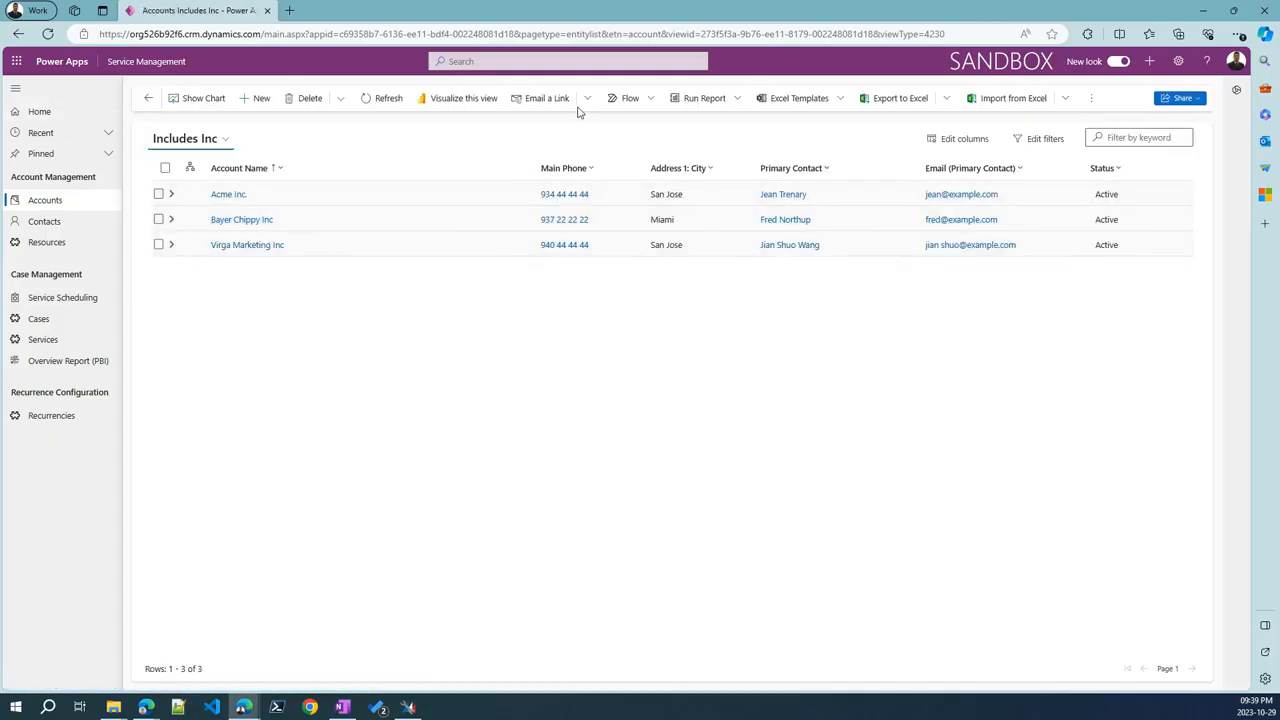
pyautogui.click(197, 139)
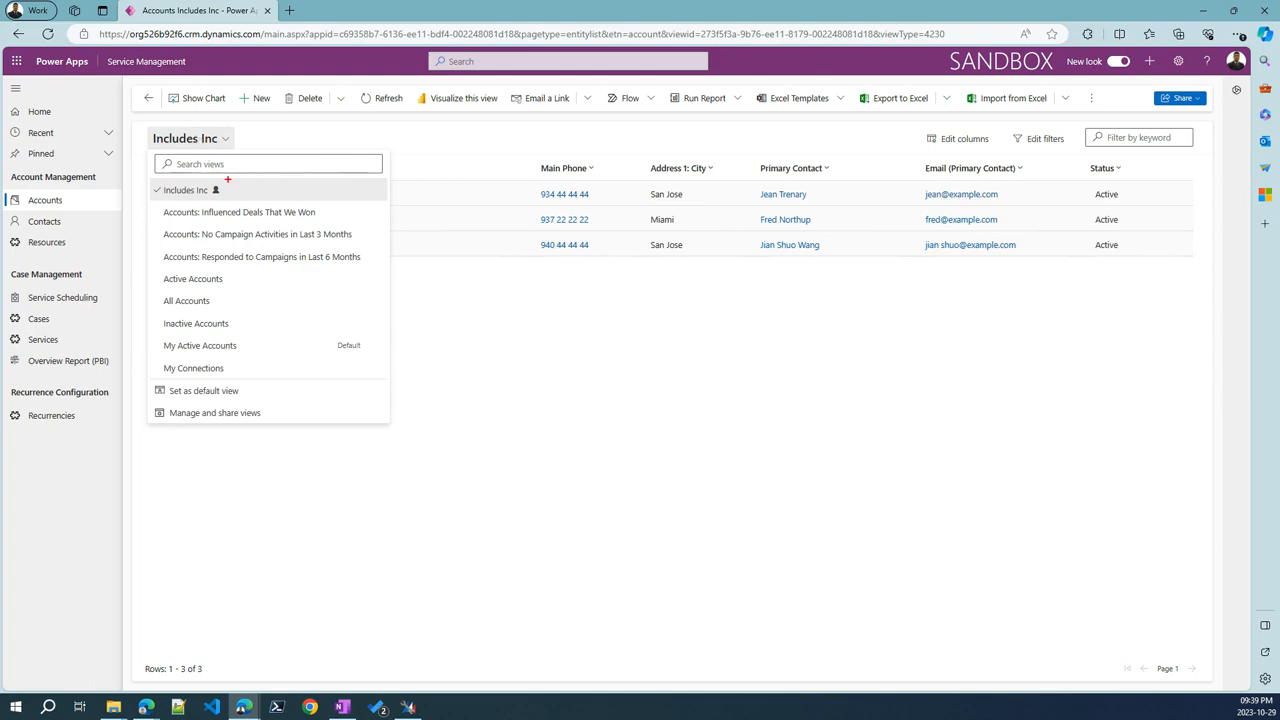
pyautogui.moveTo(227, 181); pyautogui.dragTo(251, 152)
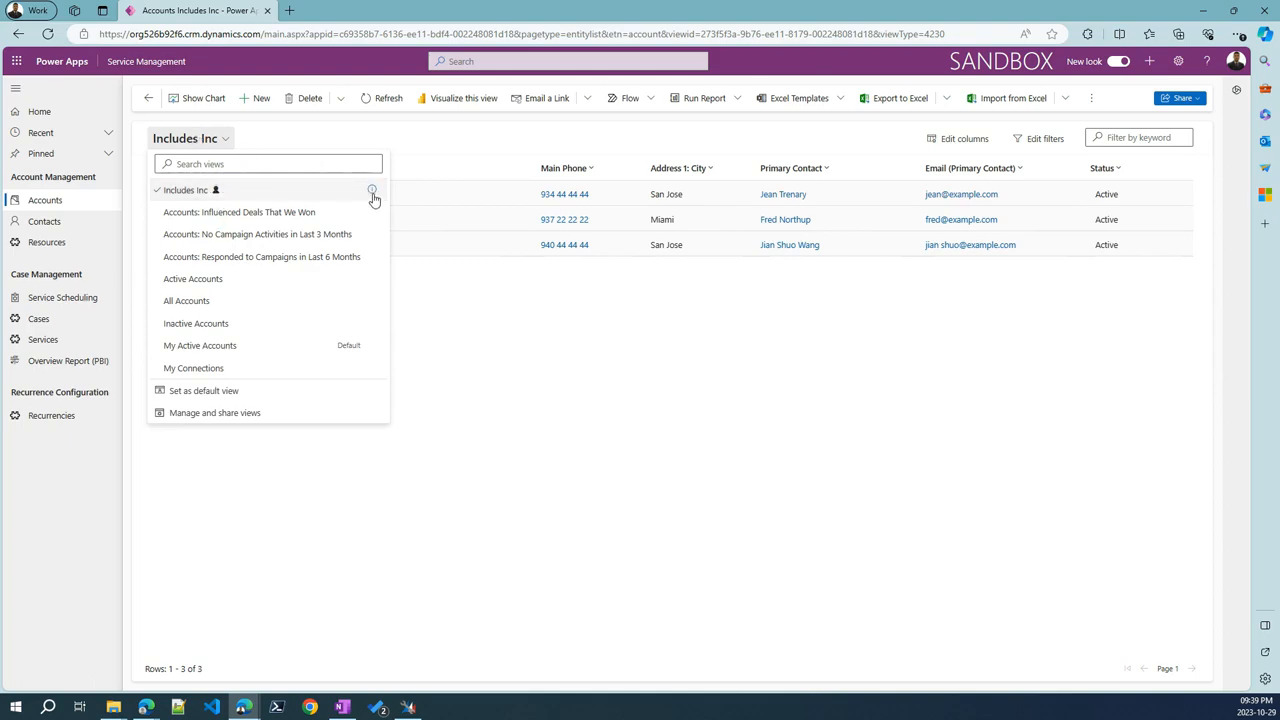
pyautogui.moveTo(373, 199)
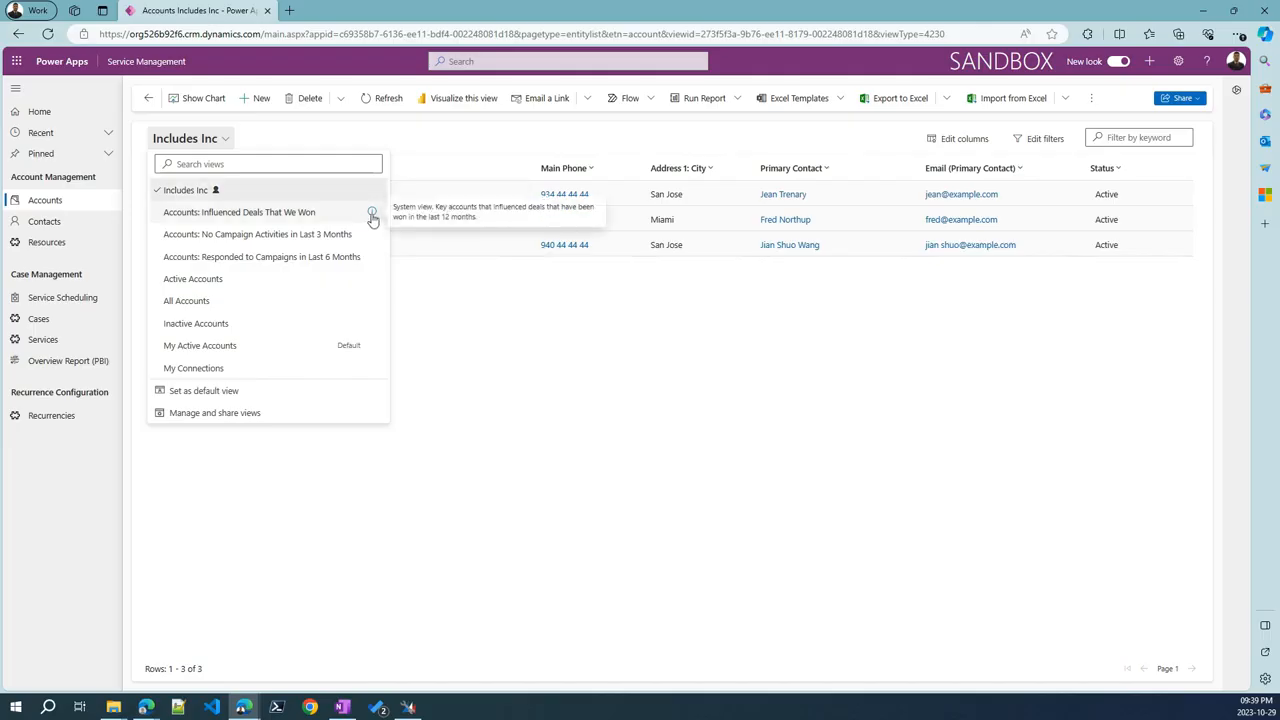
pyautogui.click(592, 413)
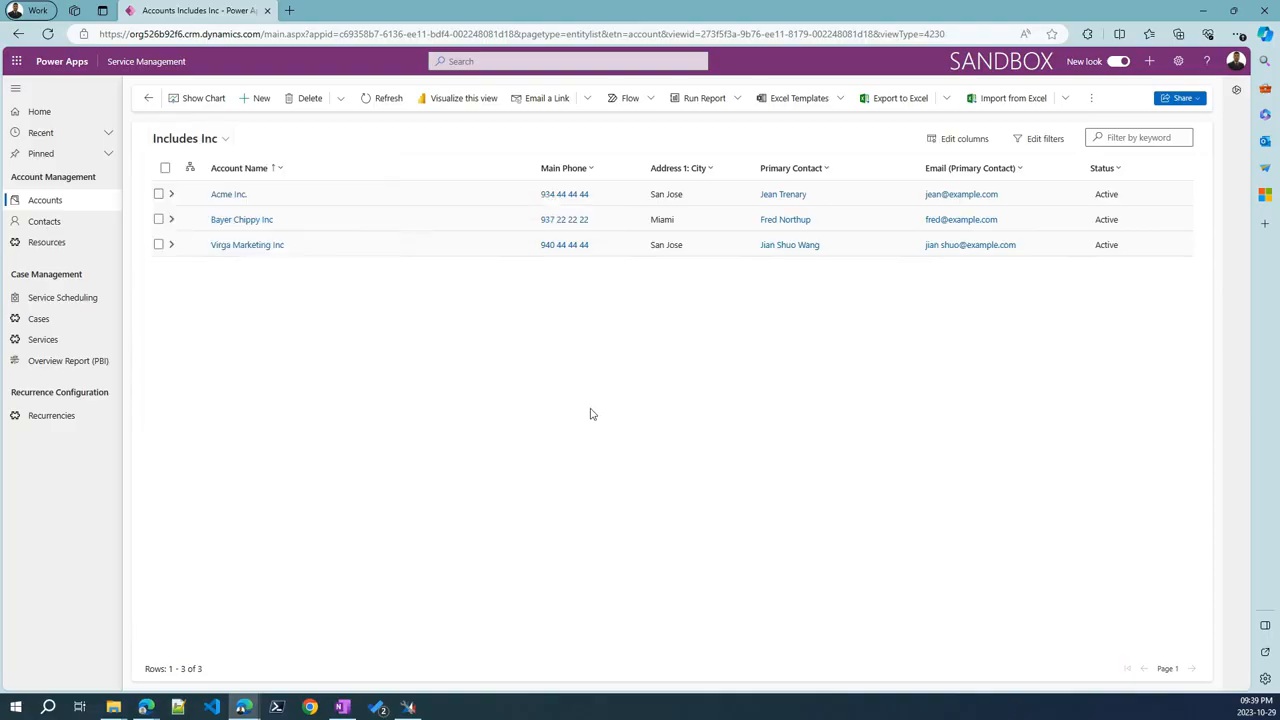
pyautogui.click(966, 146)
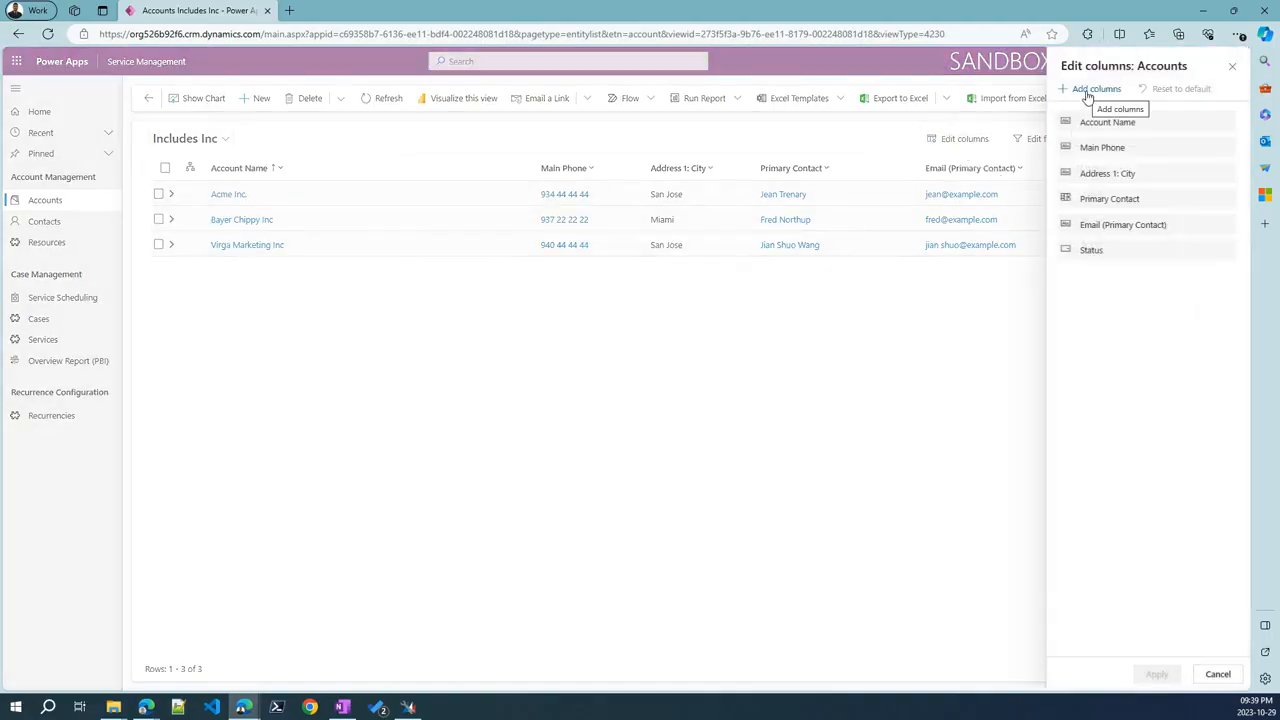
pyautogui.click(1087, 92)
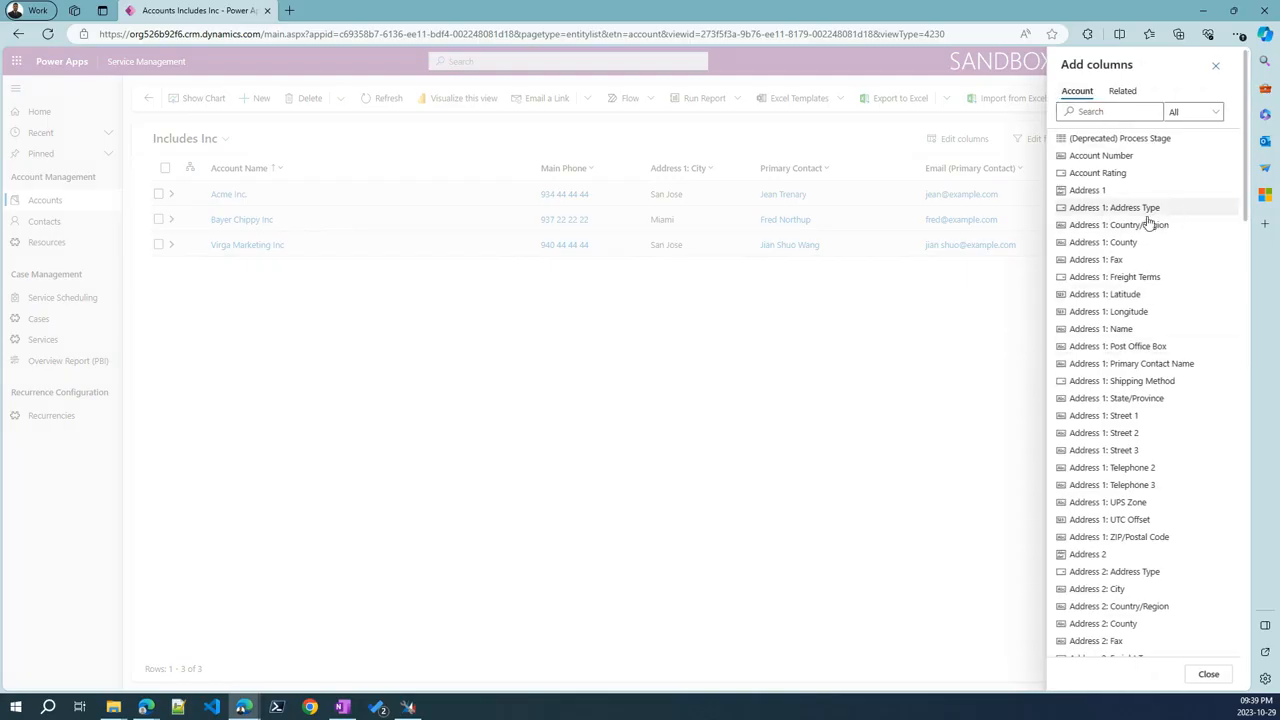
pyautogui.click(1123, 91)
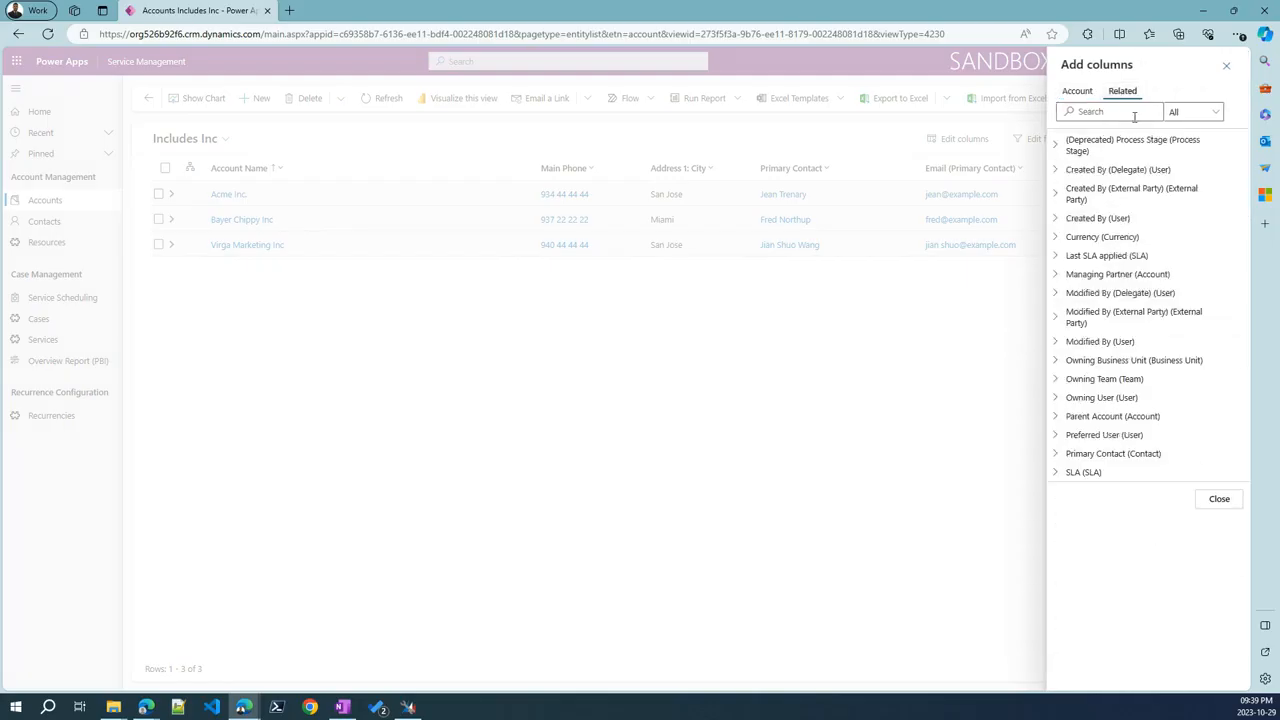
pyautogui.click(1226, 66)
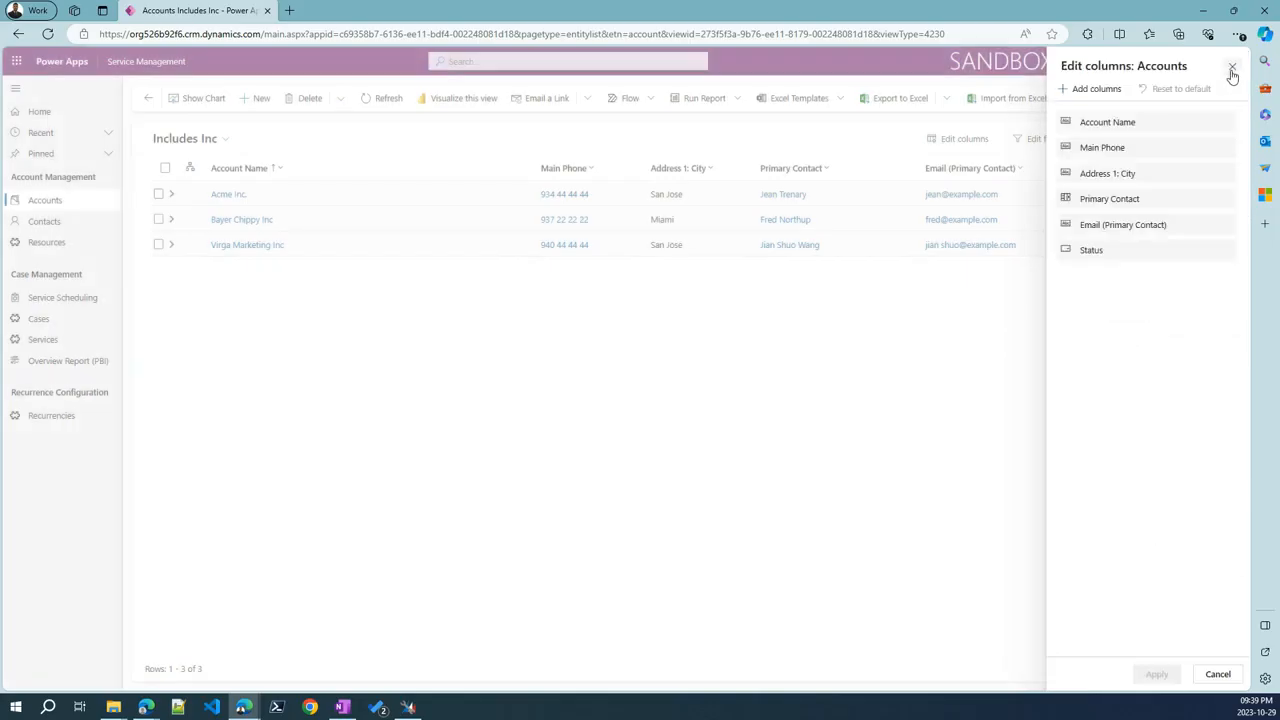
pyautogui.click(1228, 66)
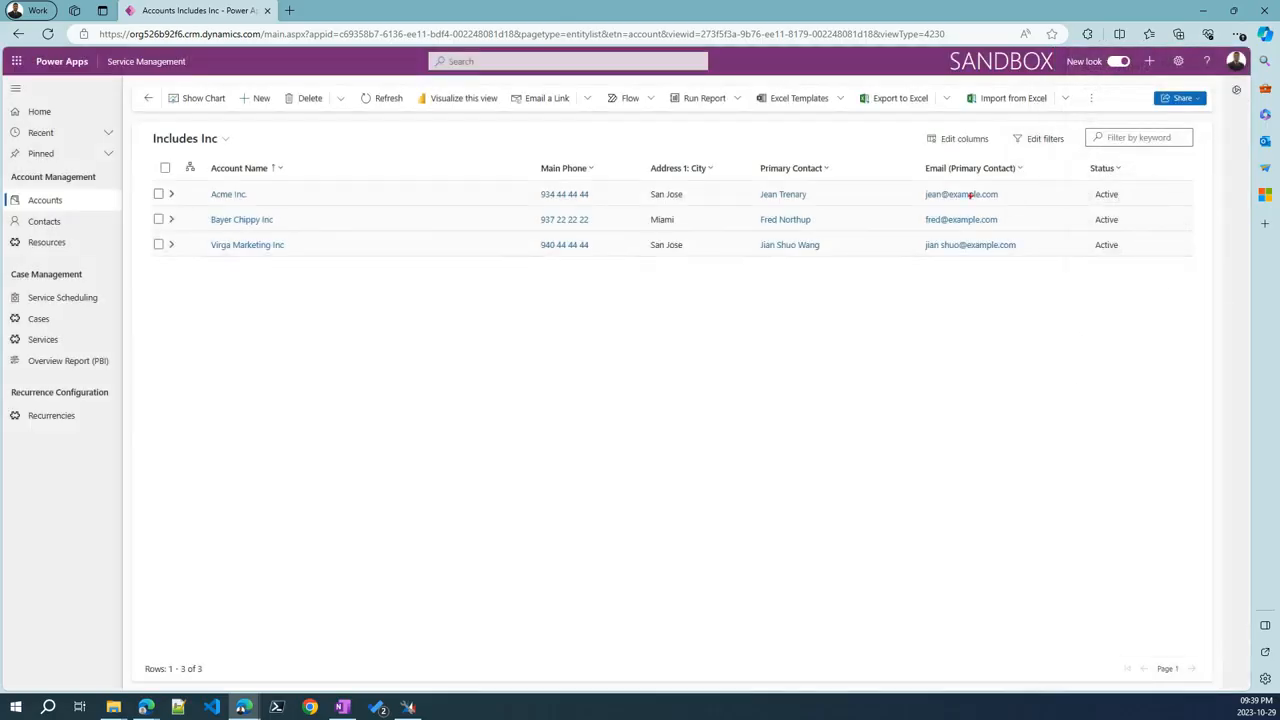
pyautogui.moveTo(890, 148); pyautogui.dragTo(1063, 282)
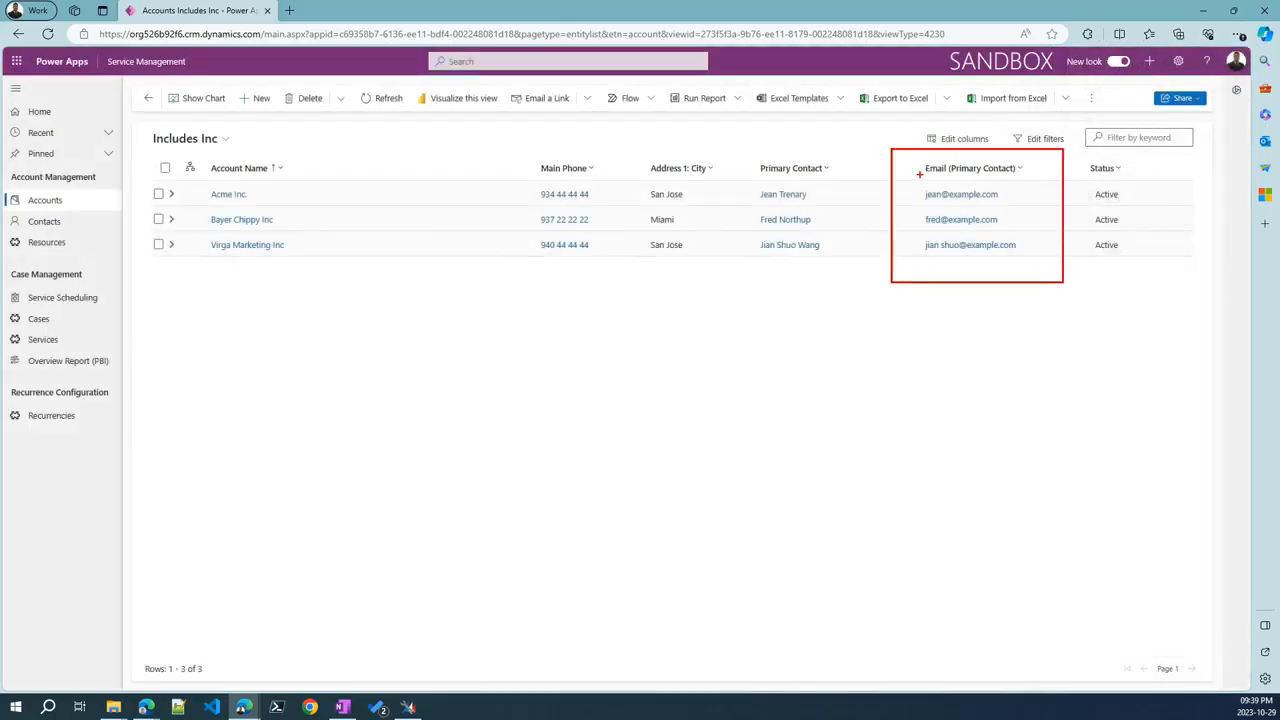
pyautogui.moveTo(919, 174); pyautogui.dragTo(788, 137)
pyautogui.moveTo(955, 181); pyautogui.dragTo(1010, 180)
pyautogui.moveTo(916, 204); pyautogui.dragTo(996, 205)
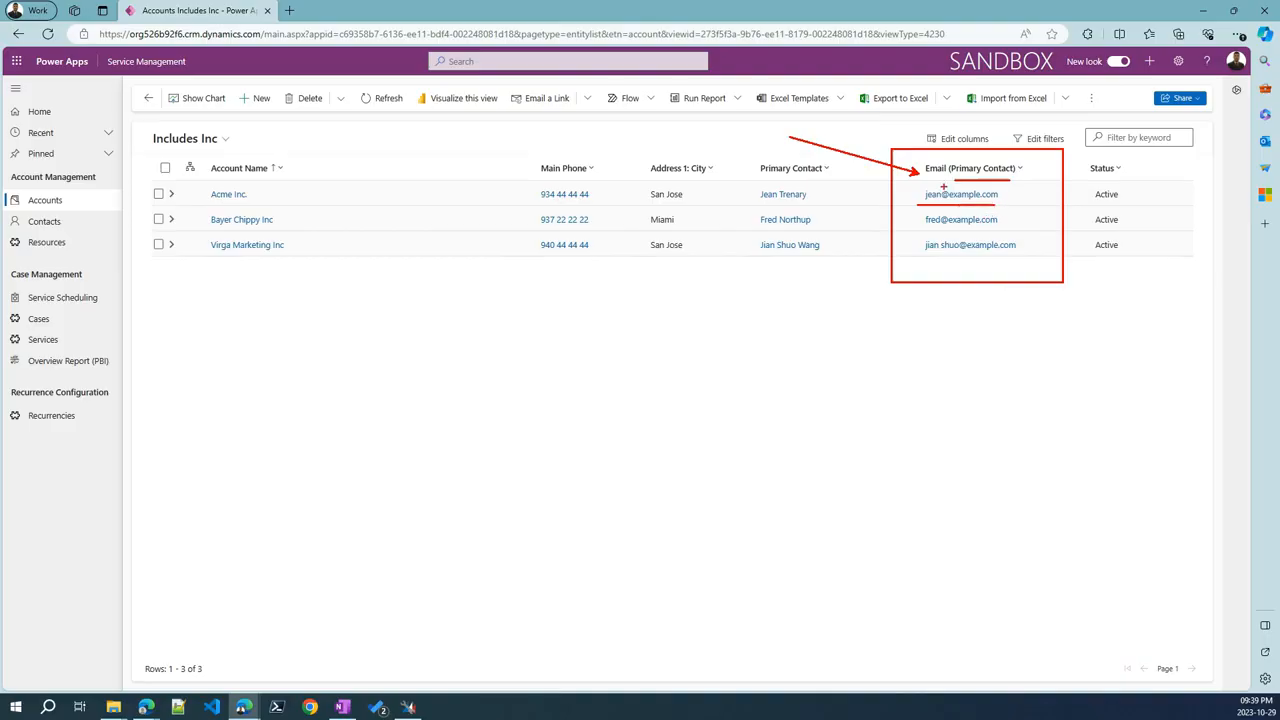
pyautogui.press('Escape')
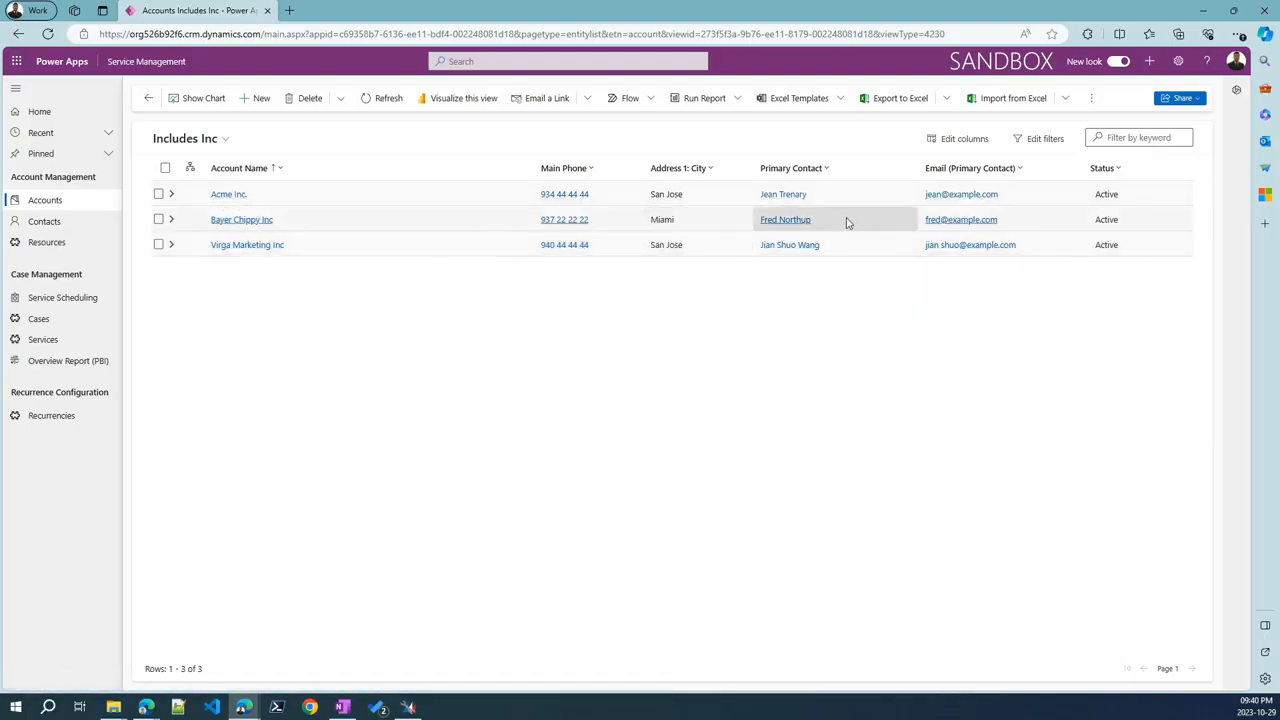
# In Edit filters, add an Address 1: Country/Region 'Does not contain' condition
pyautogui.click(1044, 140)
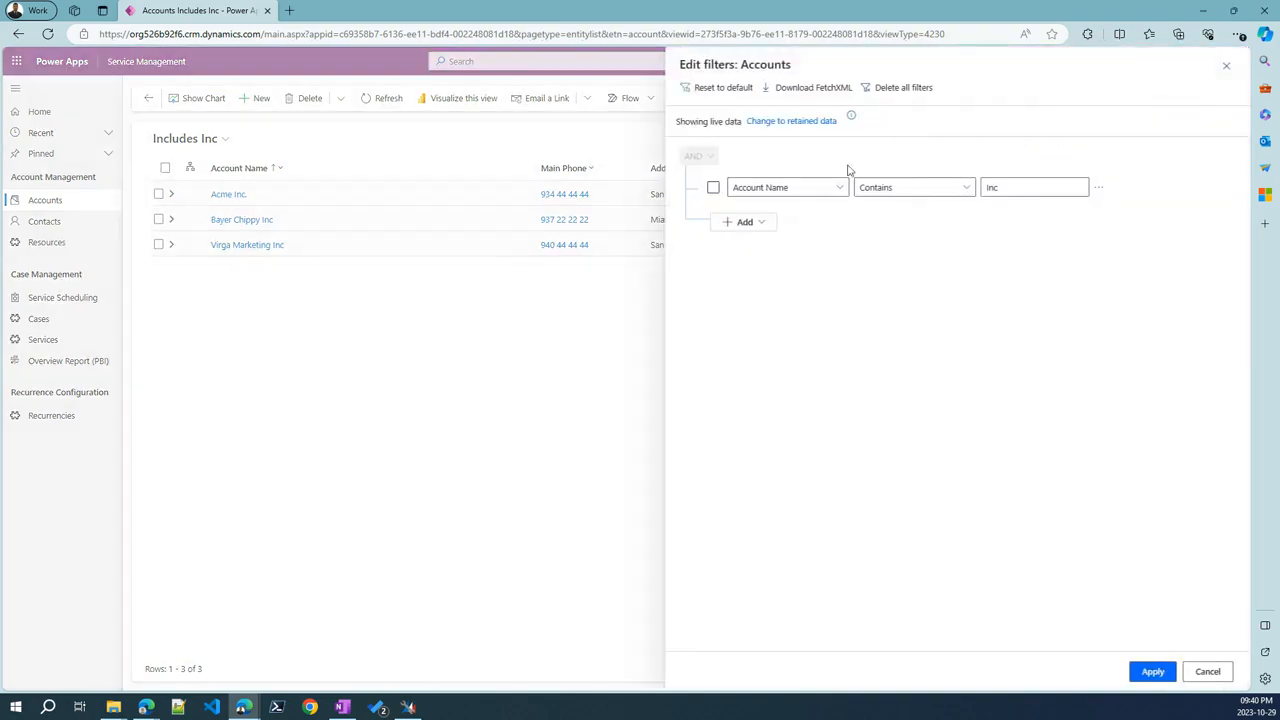
pyautogui.click(748, 223)
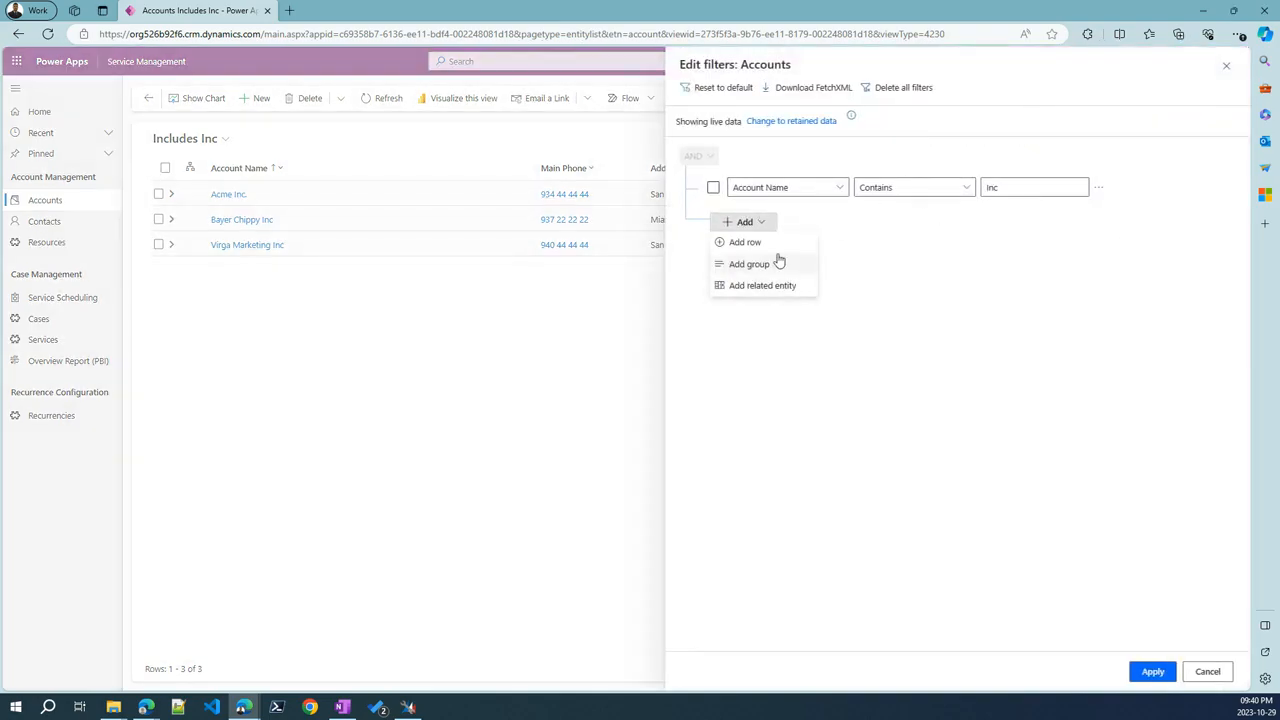
pyautogui.click(800, 246)
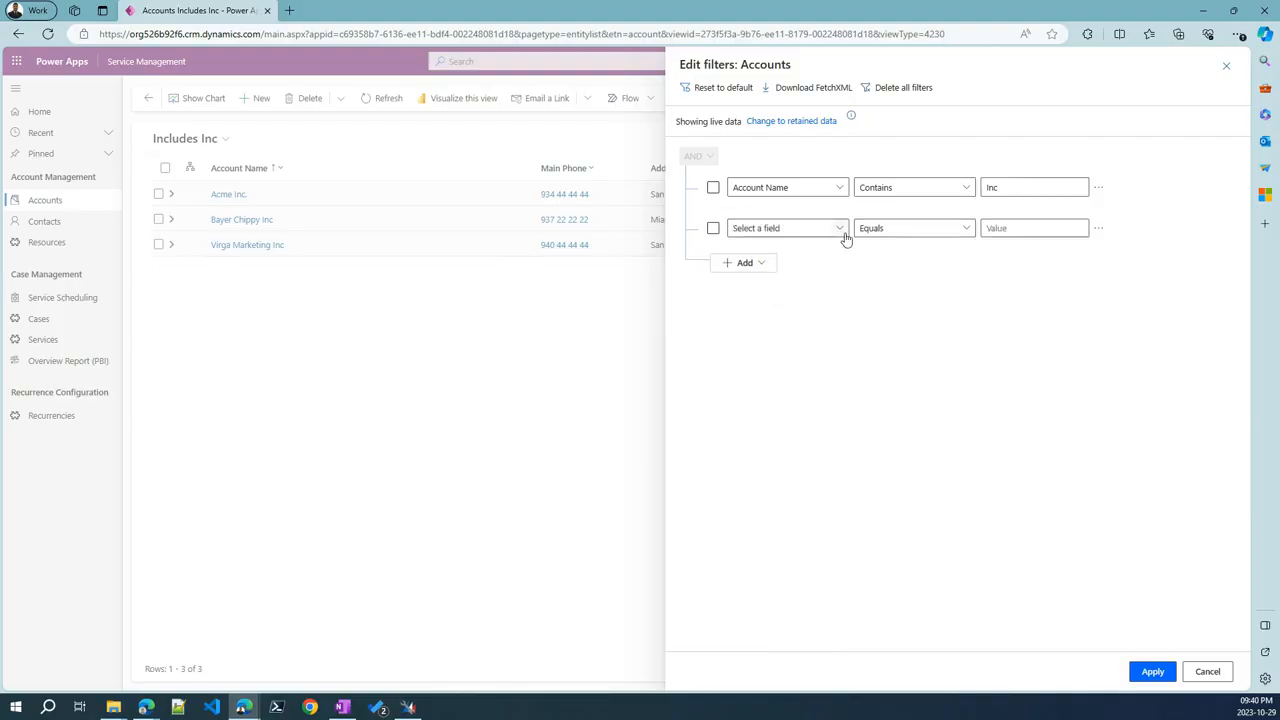
pyautogui.click(838, 230)
pyautogui.click(897, 193)
pyautogui.click(929, 230)
pyautogui.click(894, 315)
# Add a nested condition group, inspect its AND/Or choice, then cancel all filter changes
pyautogui.click(746, 263)
pyautogui.click(773, 306)
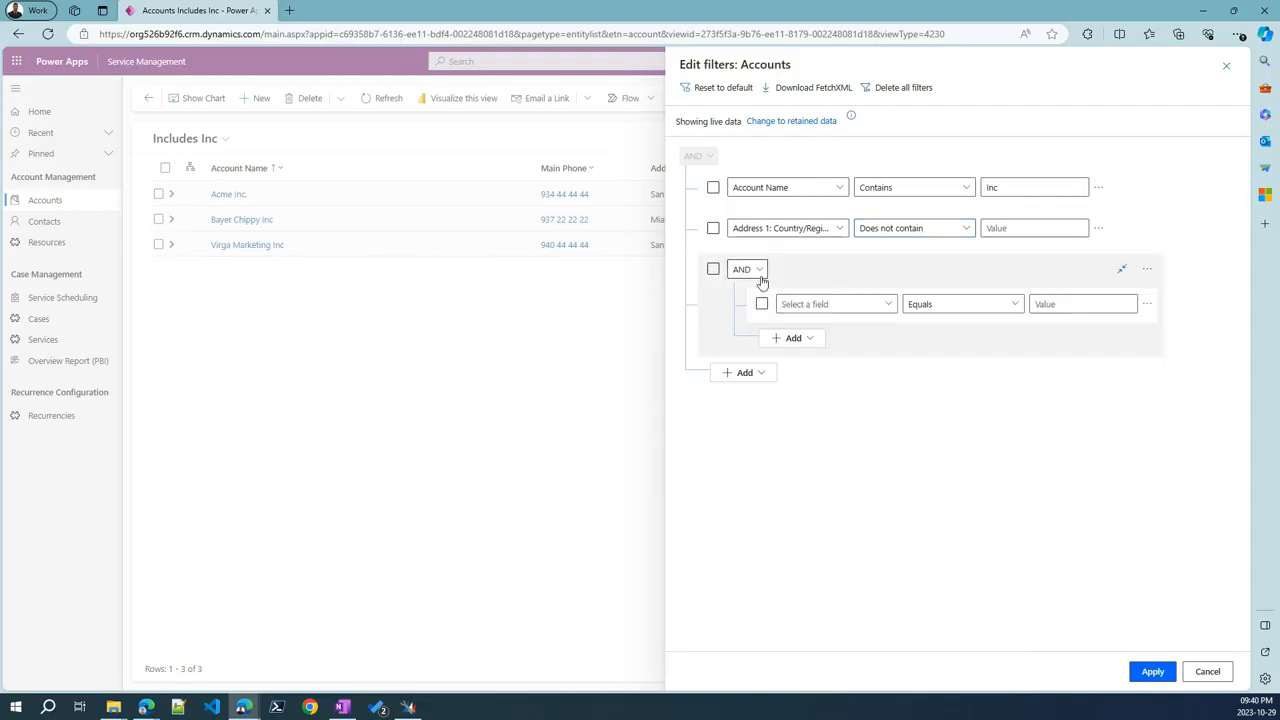
pyautogui.click(759, 270)
pyautogui.click(903, 415)
pyautogui.click(1208, 672)
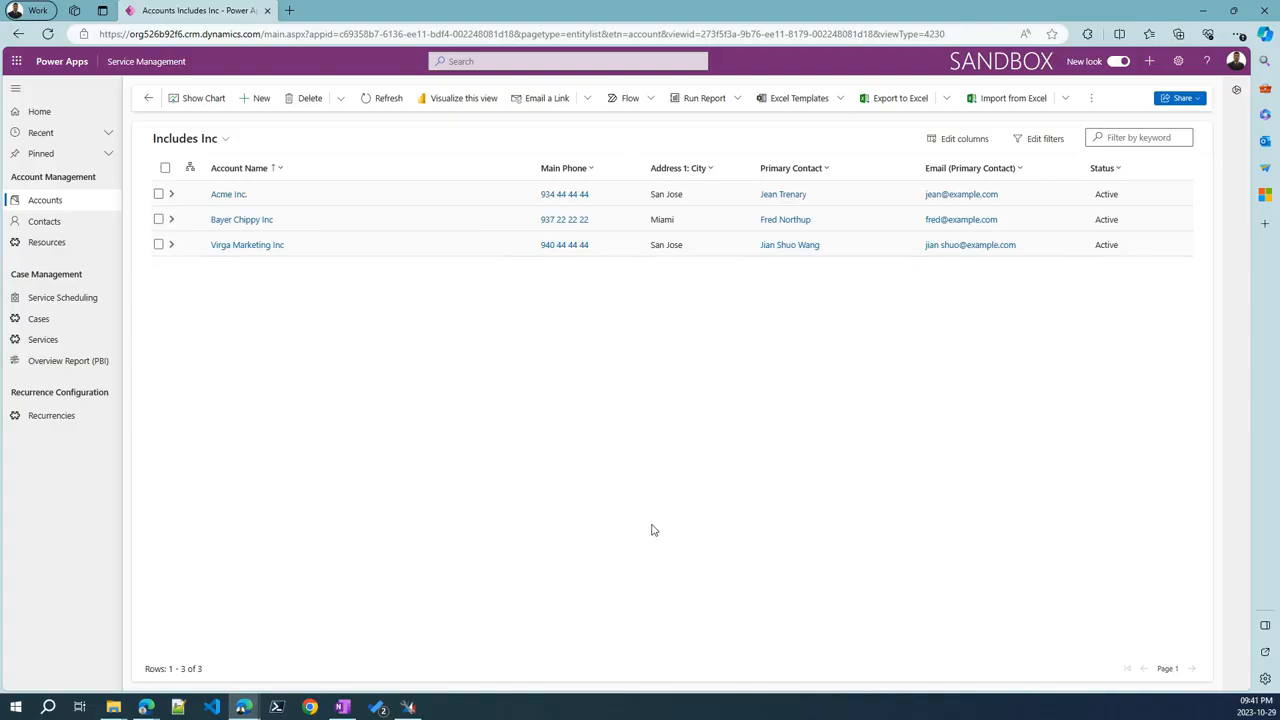
# Inspect the Includes Inc options in Manage and share views, then close back to My Active Accounts
pyautogui.click(211, 142)
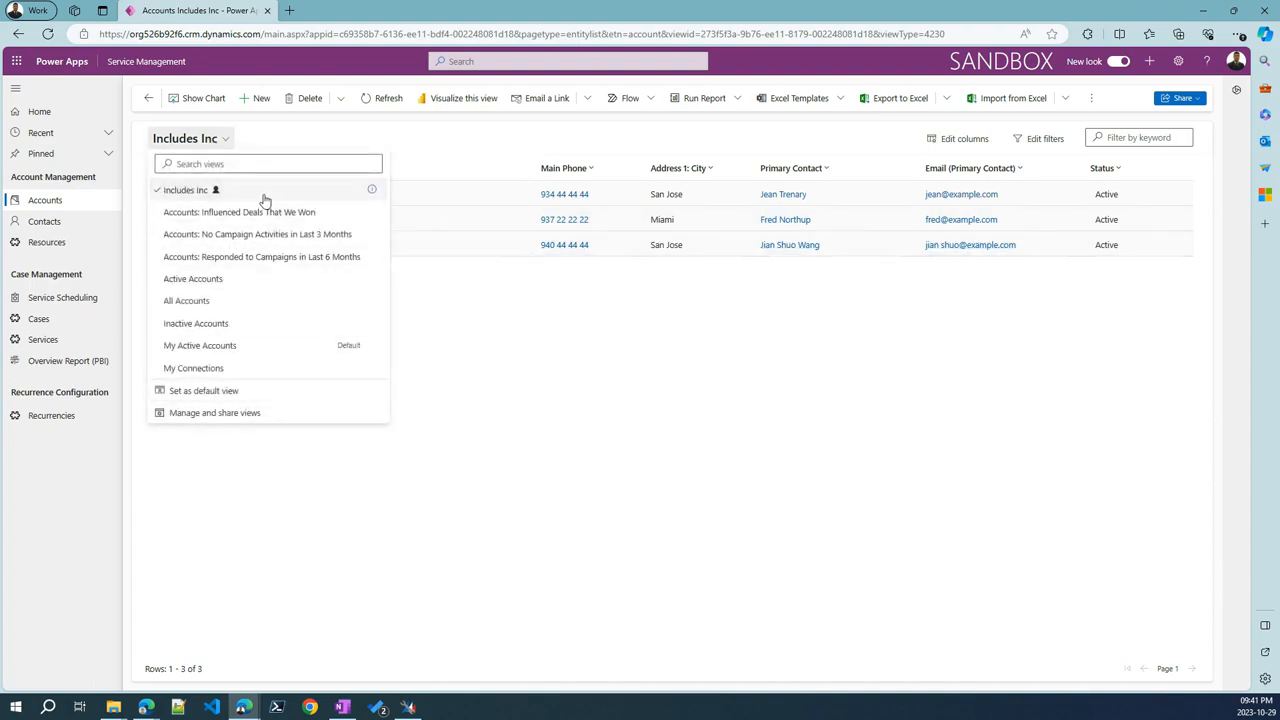
pyautogui.click(704, 405)
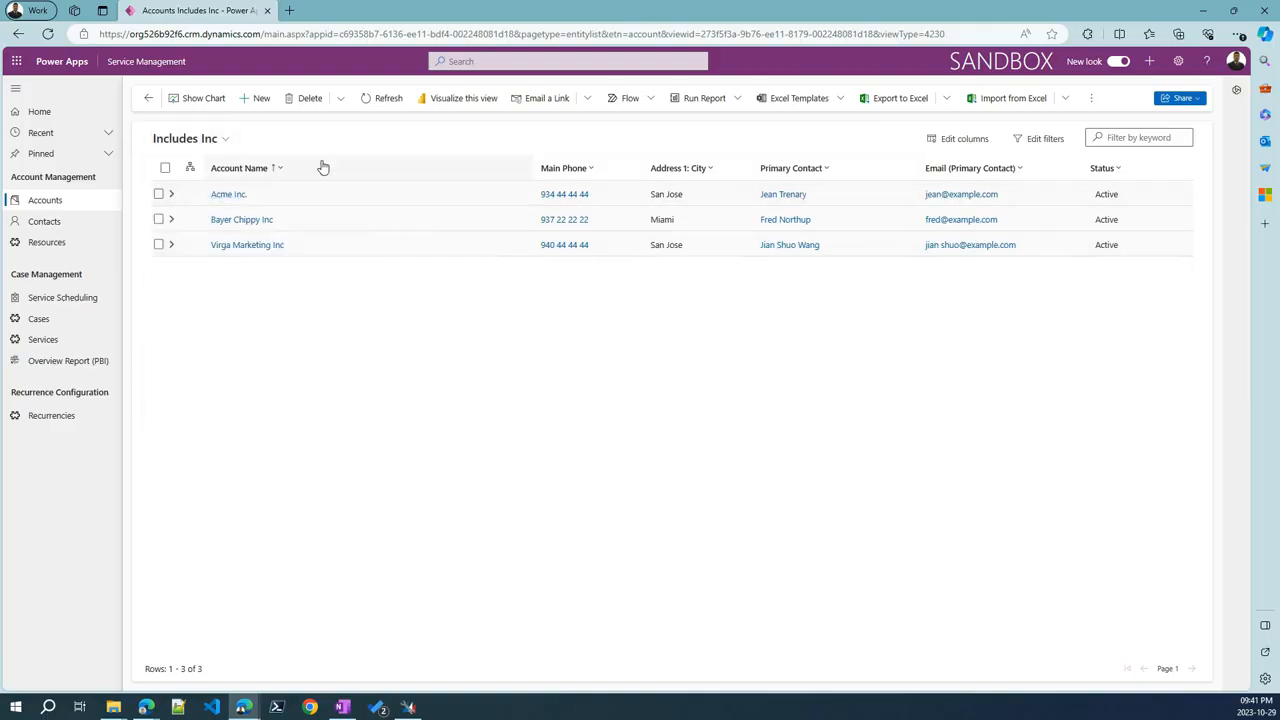
pyautogui.click(200, 139)
pyautogui.click(214, 415)
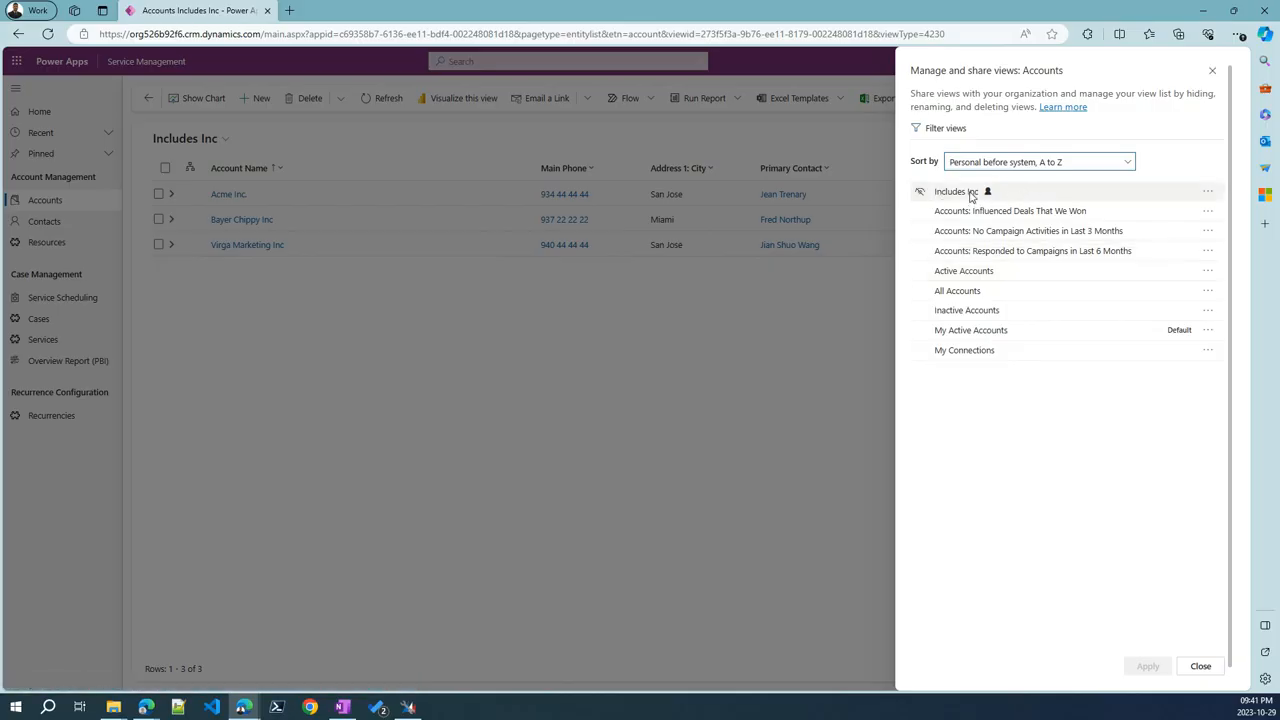
pyautogui.click(1208, 191)
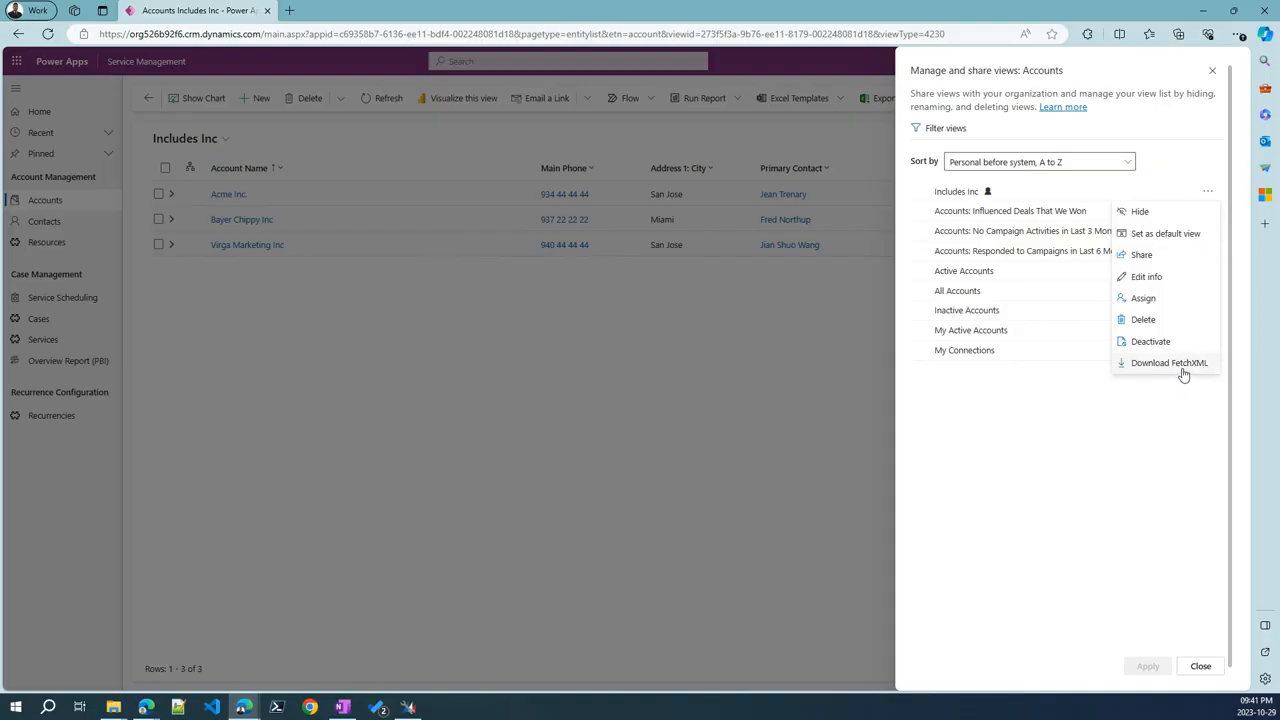
pyautogui.click(1011, 500)
pyautogui.click(1200, 666)
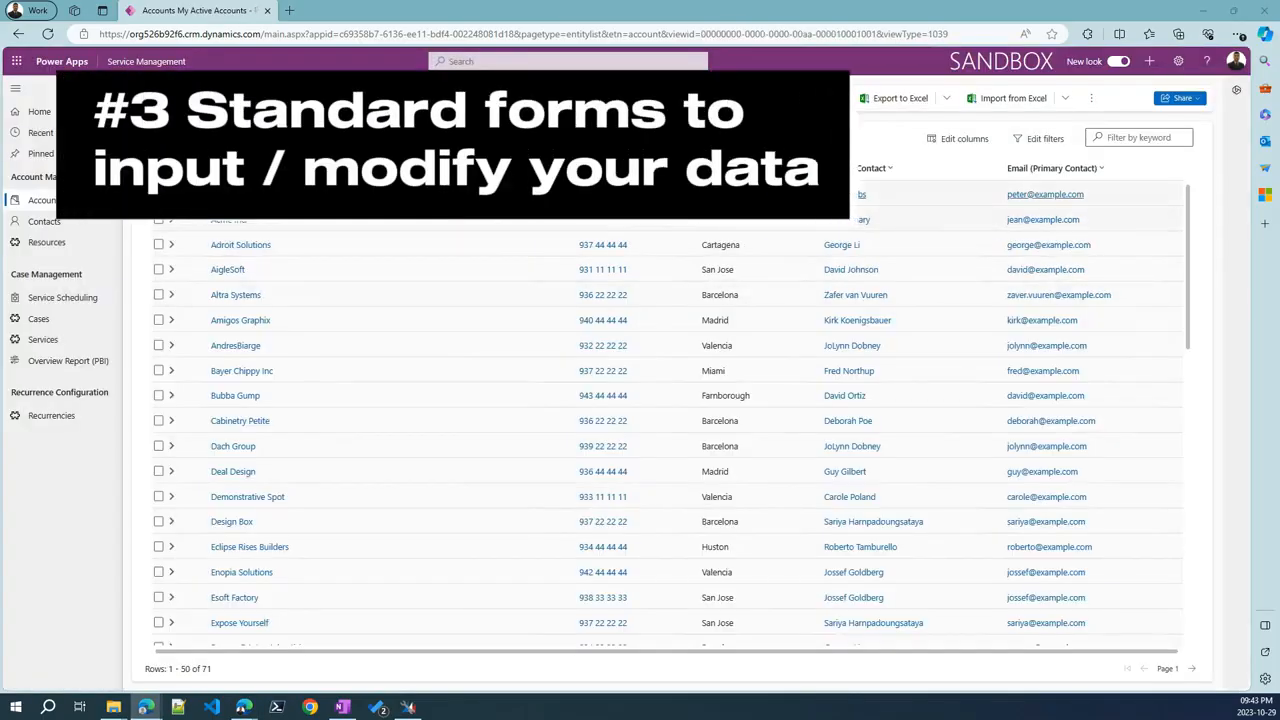
# Open the Acme Inc. account and mark up its basic information and address sections
pyautogui.click(226, 221)
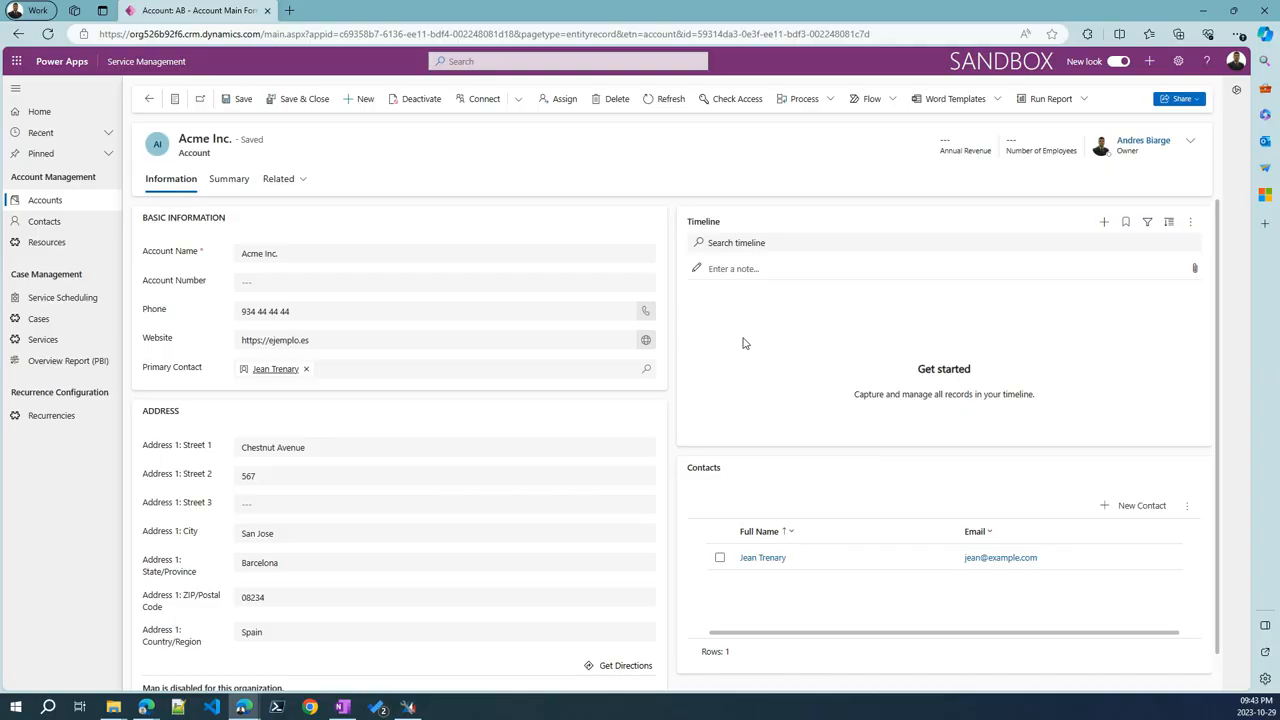
pyautogui.moveTo(123, 204)
pyautogui.mouseDown()
pyautogui.moveTo(233, 268)
pyautogui.moveTo(586, 376)
pyautogui.moveTo(645, 371)
pyautogui.mouseUp()
pyautogui.moveTo(118, 402); pyautogui.dragTo(654, 684)
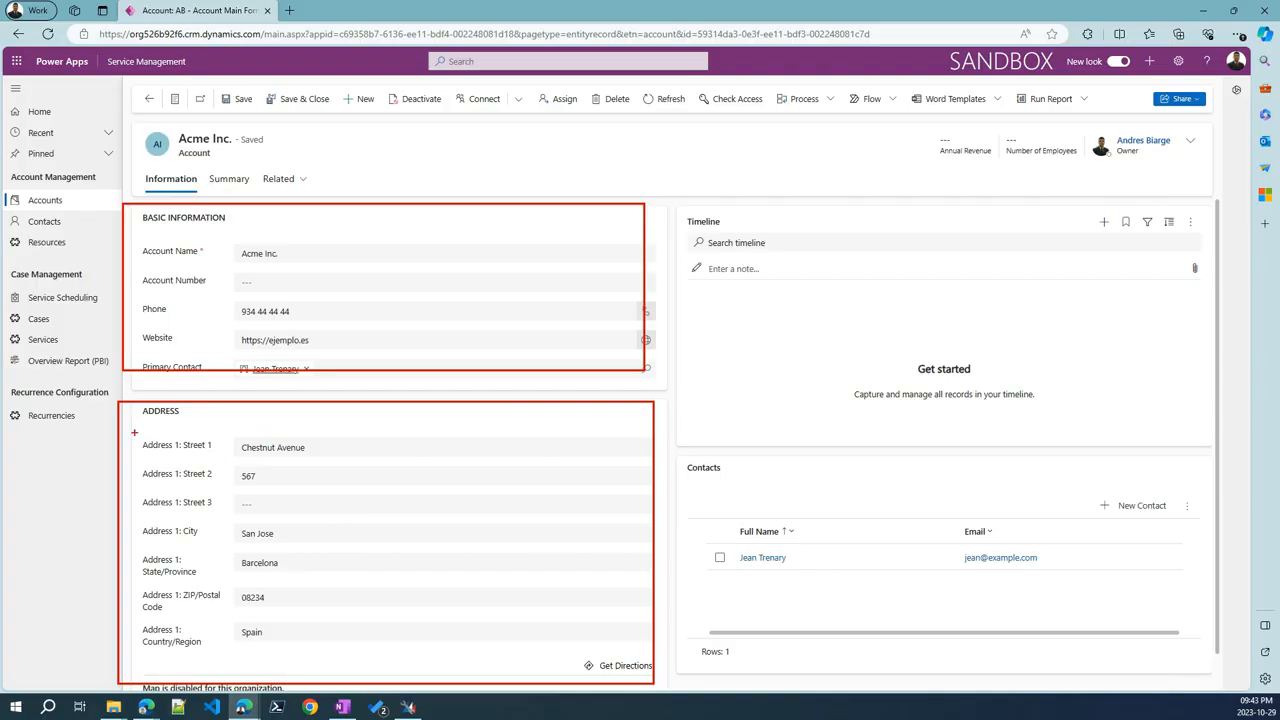
pyautogui.moveTo(134, 432)
pyautogui.mouseDown()
pyautogui.moveTo(277, 663)
pyautogui.moveTo(237, 660)
pyautogui.mouseUp()
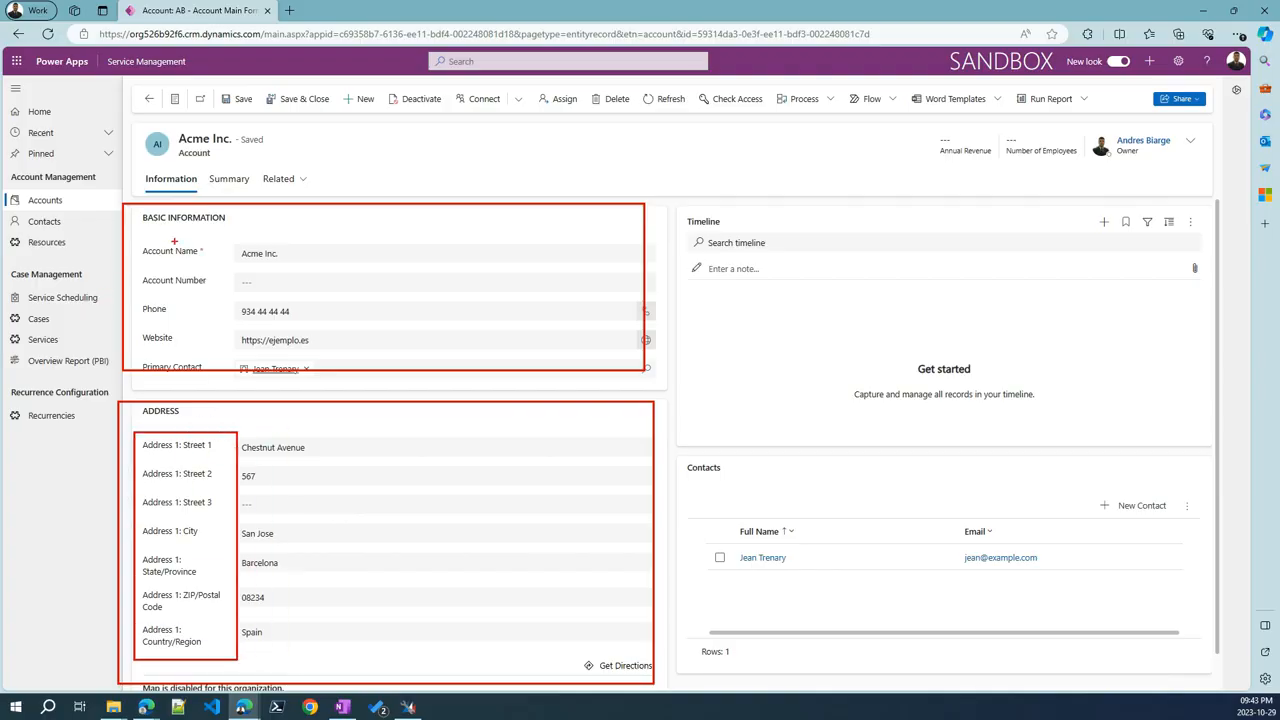
pyautogui.moveTo(323, 181); pyautogui.dragTo(240, 224)
pyautogui.press('Escape')
# Mark up the related contacts area and start a Quick Create contact for Acme Inc
pyautogui.hotkey('ctrl', '2')
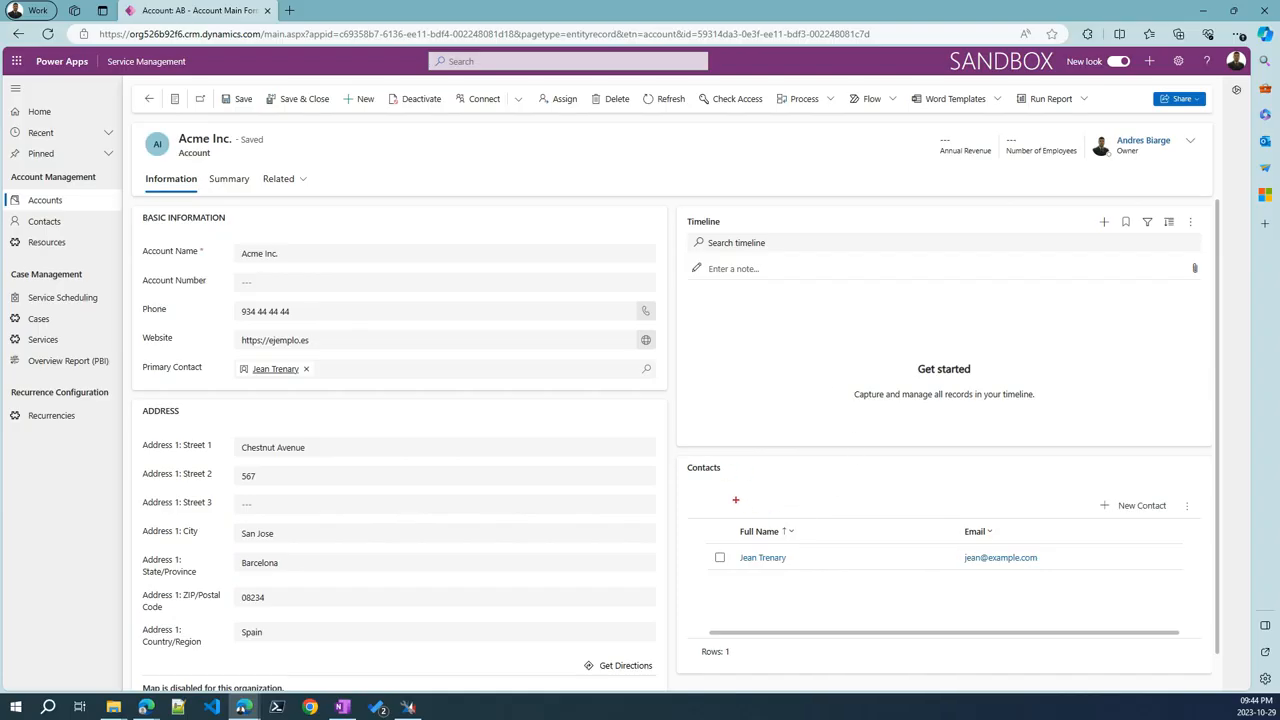
pyautogui.moveTo(687, 477); pyautogui.dragTo(742, 478)
pyautogui.moveTo(298, 252); pyautogui.dragTo(347, 230)
pyautogui.moveTo(737, 569); pyautogui.dragTo(786, 569)
pyautogui.press('Escape')
pyautogui.click(1113, 507)
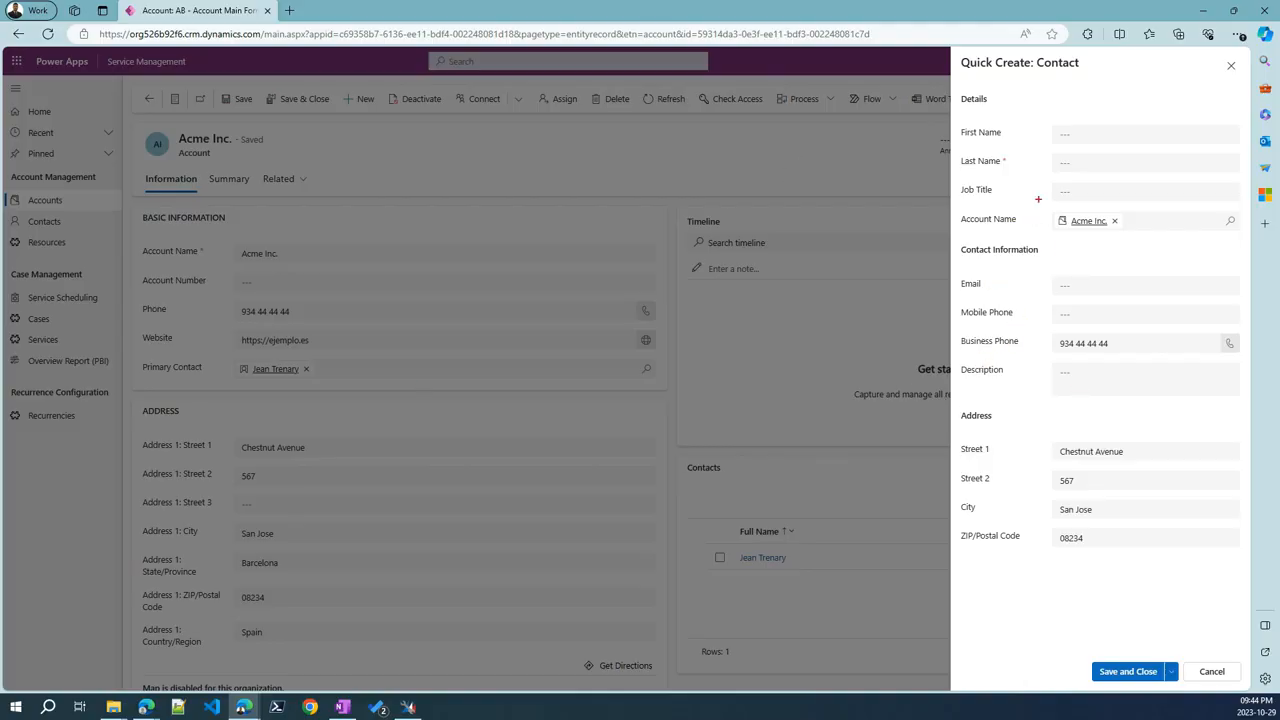
# Review the prefilled Quick Create: Contact fields, then close the form without saving
pyautogui.moveTo(1038, 199)
pyautogui.mouseDown()
pyautogui.moveTo(1200, 592)
pyautogui.moveTo(1180, 604)
pyautogui.mouseUp()
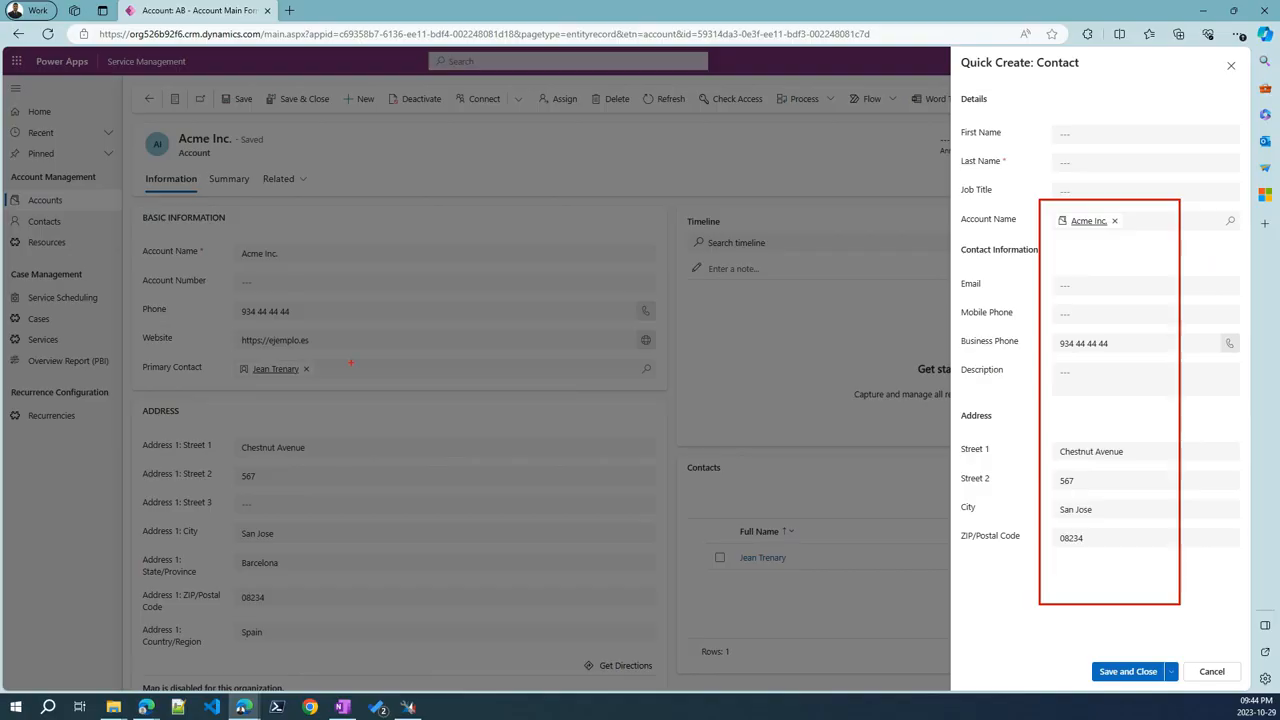
pyautogui.moveTo(326, 376); pyautogui.dragTo(386, 360)
pyautogui.moveTo(308, 312); pyautogui.dragTo(374, 296)
pyautogui.moveTo(300, 257); pyautogui.dragTo(324, 256)
pyautogui.press('Escape')
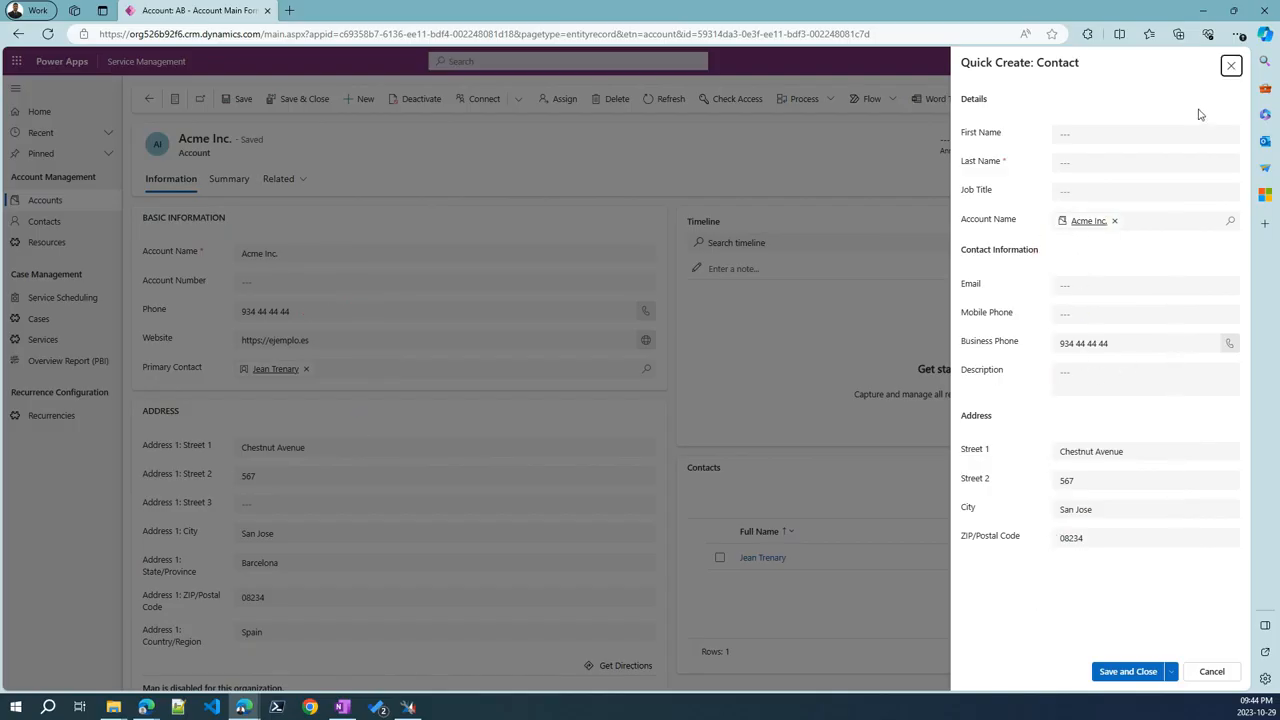
pyautogui.click(1231, 65)
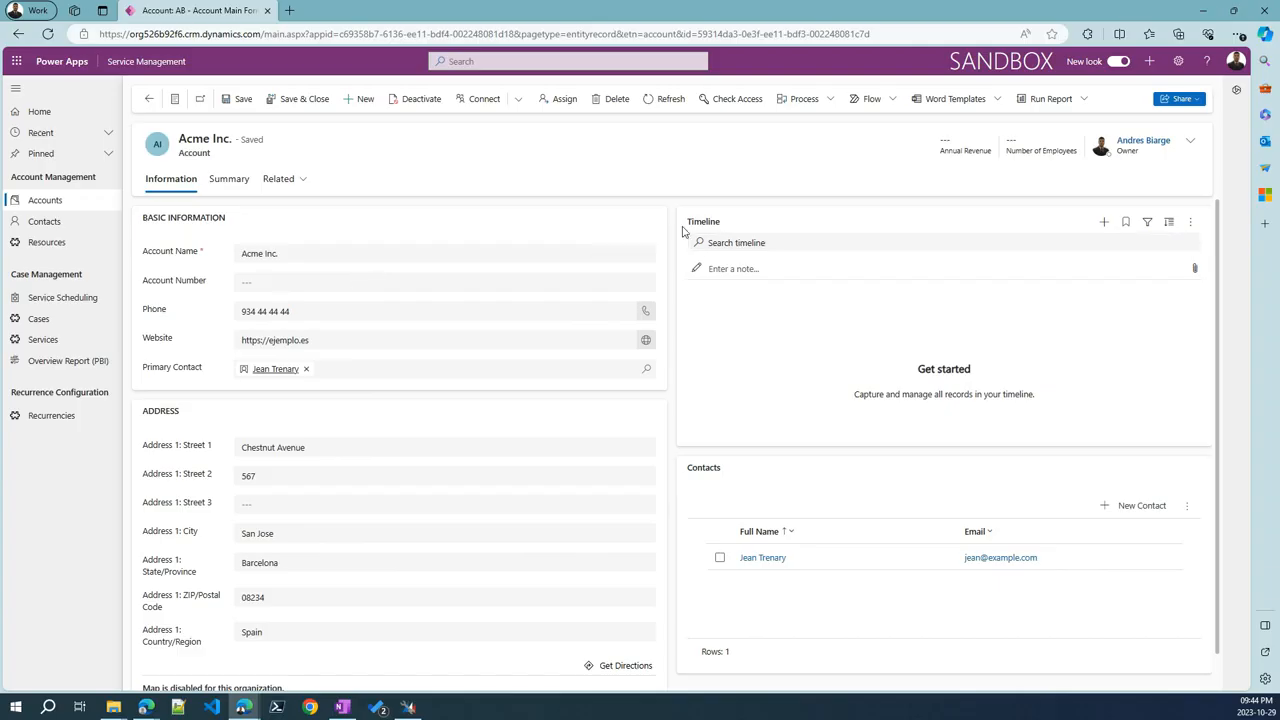
# View Acme Inc.'s related Contacts list, then return to the Information tab
pyautogui.click(284, 180)
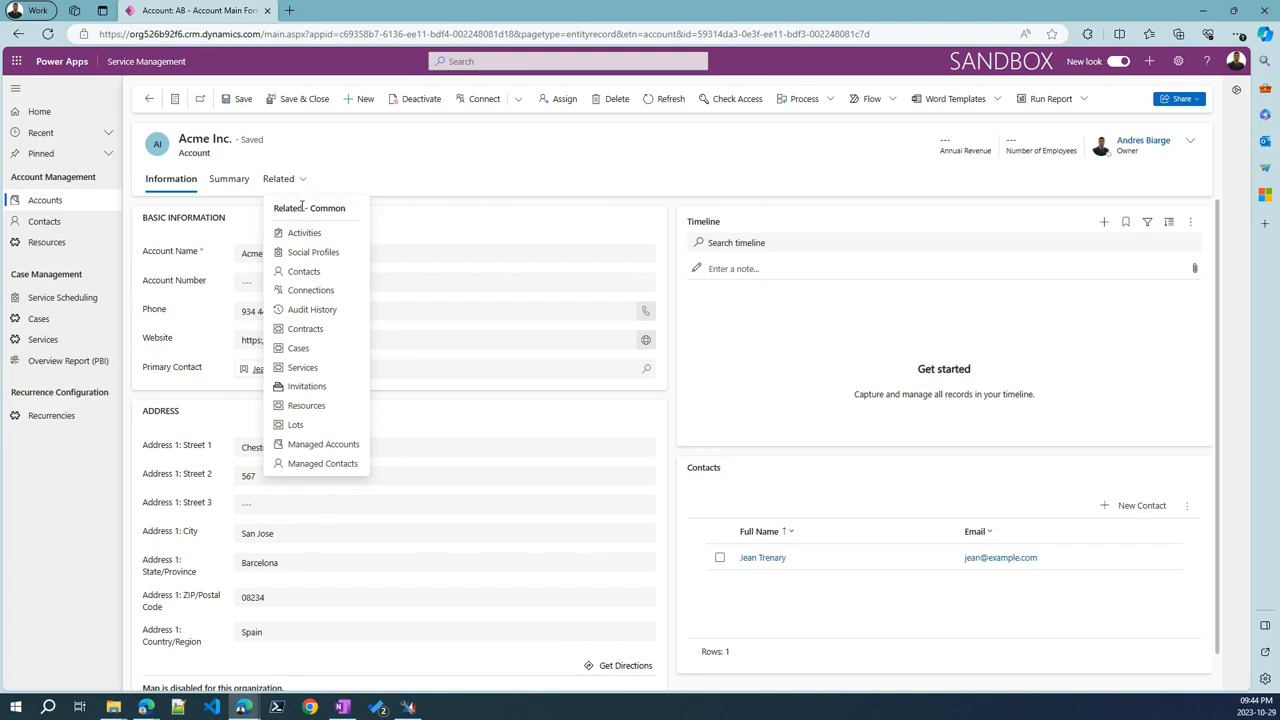
pyautogui.doubleClick(194, 154)
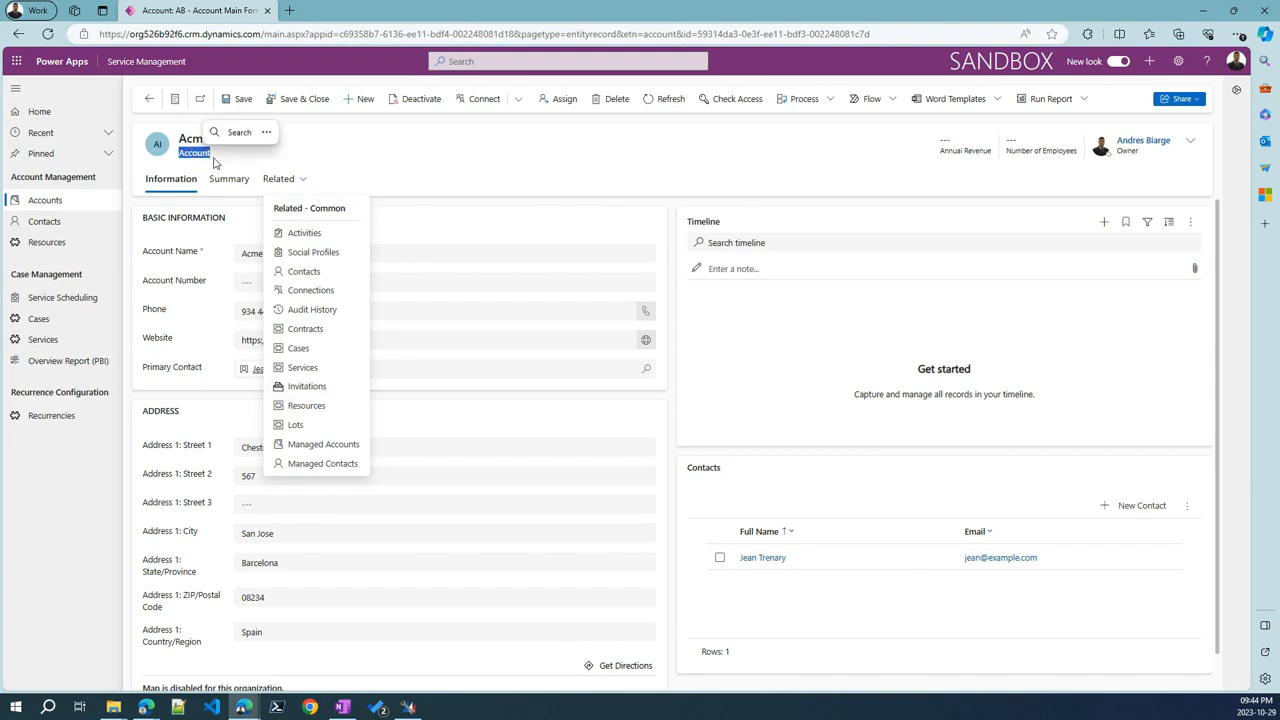
pyautogui.click(199, 146)
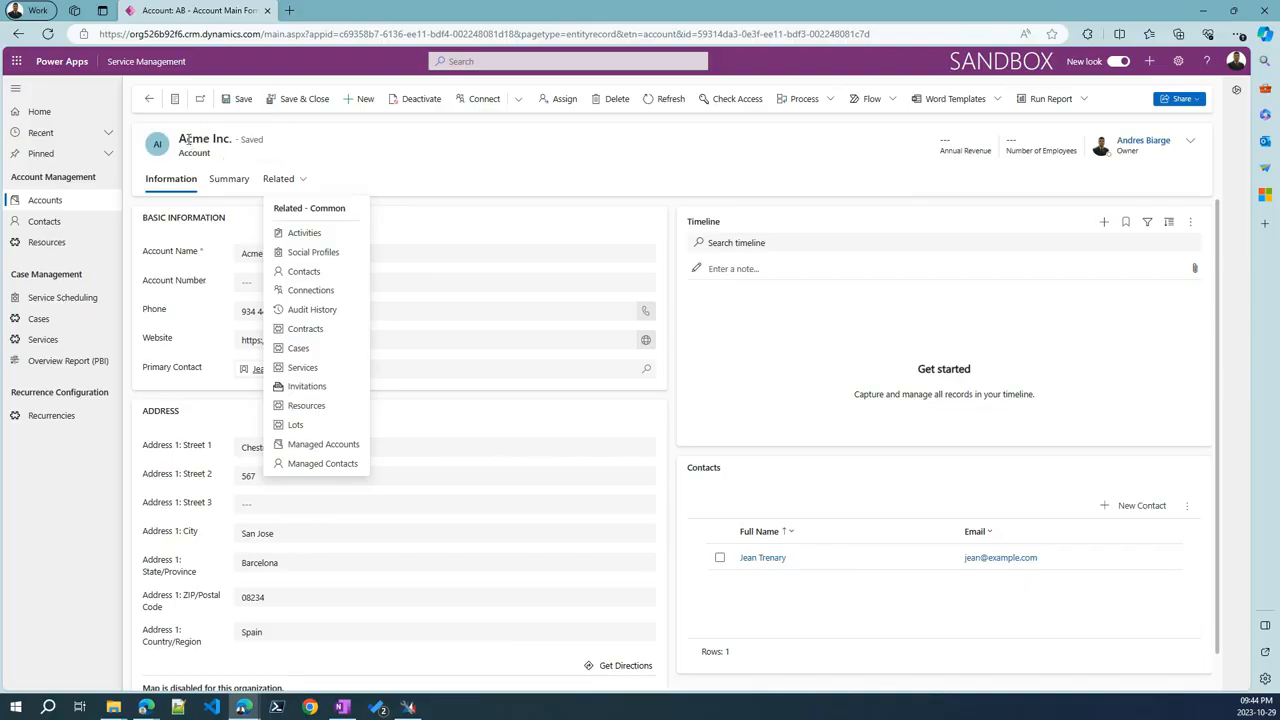
pyautogui.moveTo(188, 139); pyautogui.dragTo(236, 139)
pyautogui.click(240, 258)
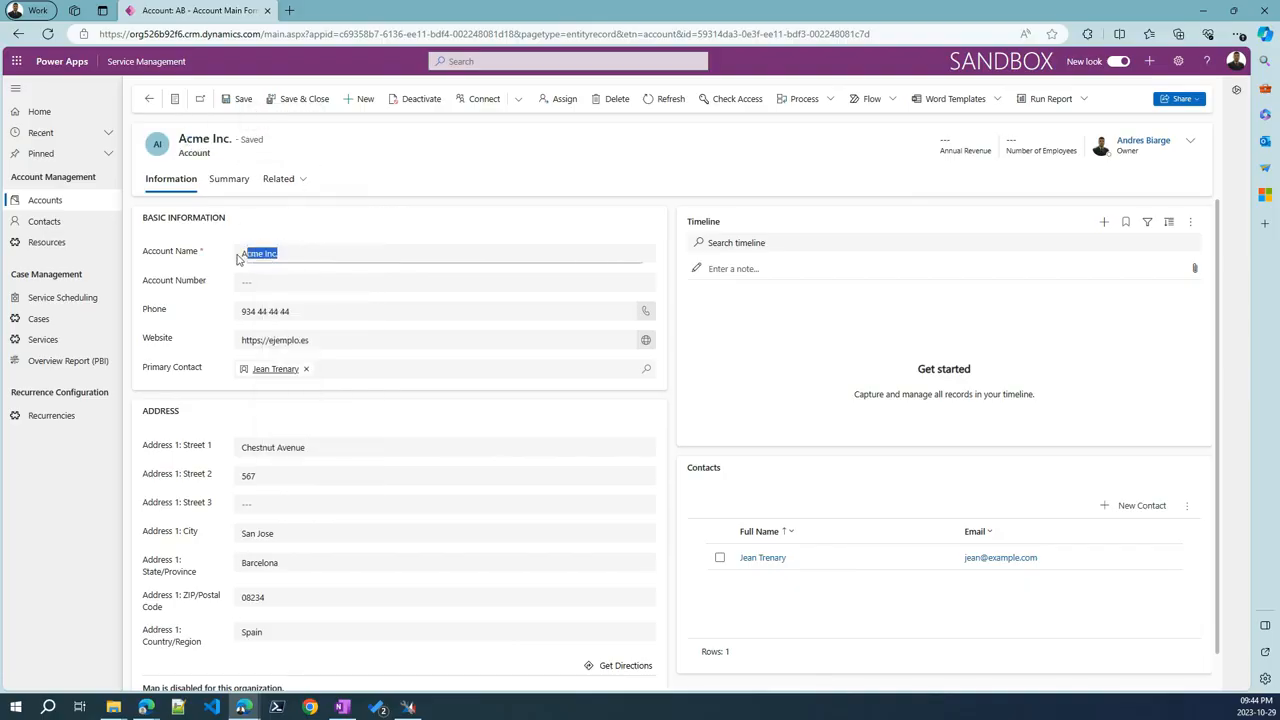
pyautogui.click(290, 180)
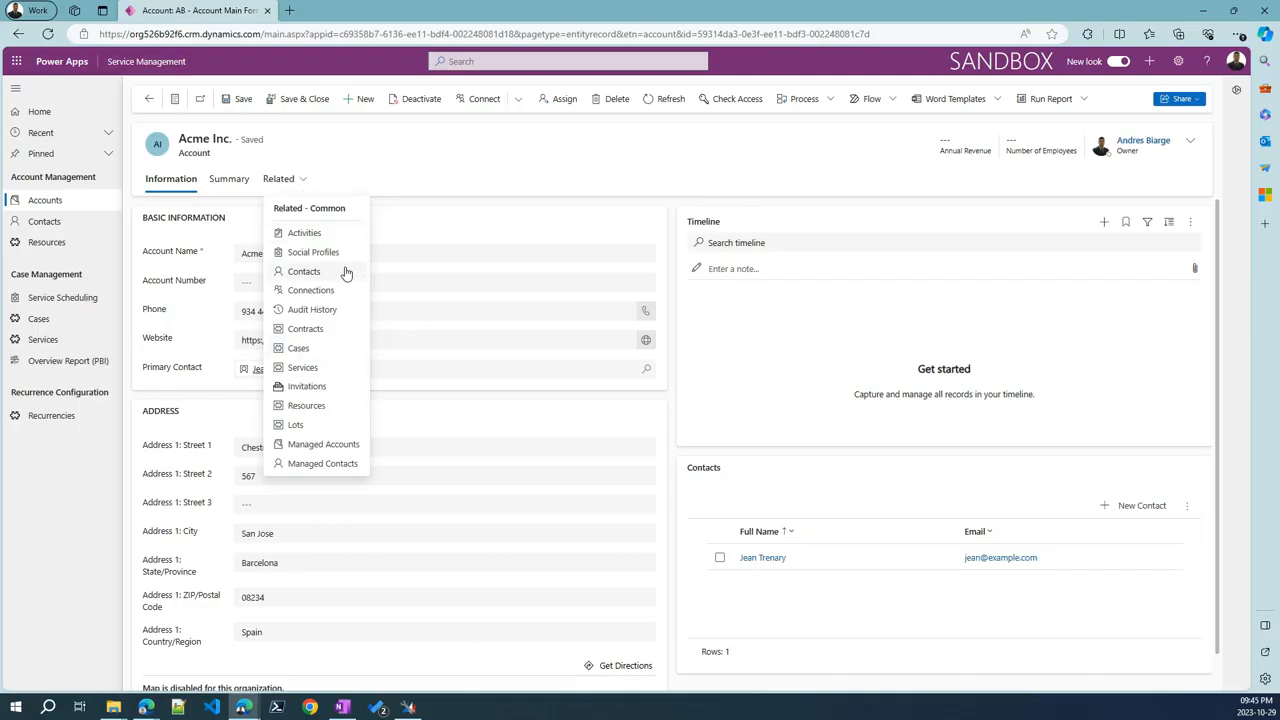
pyautogui.click(305, 272)
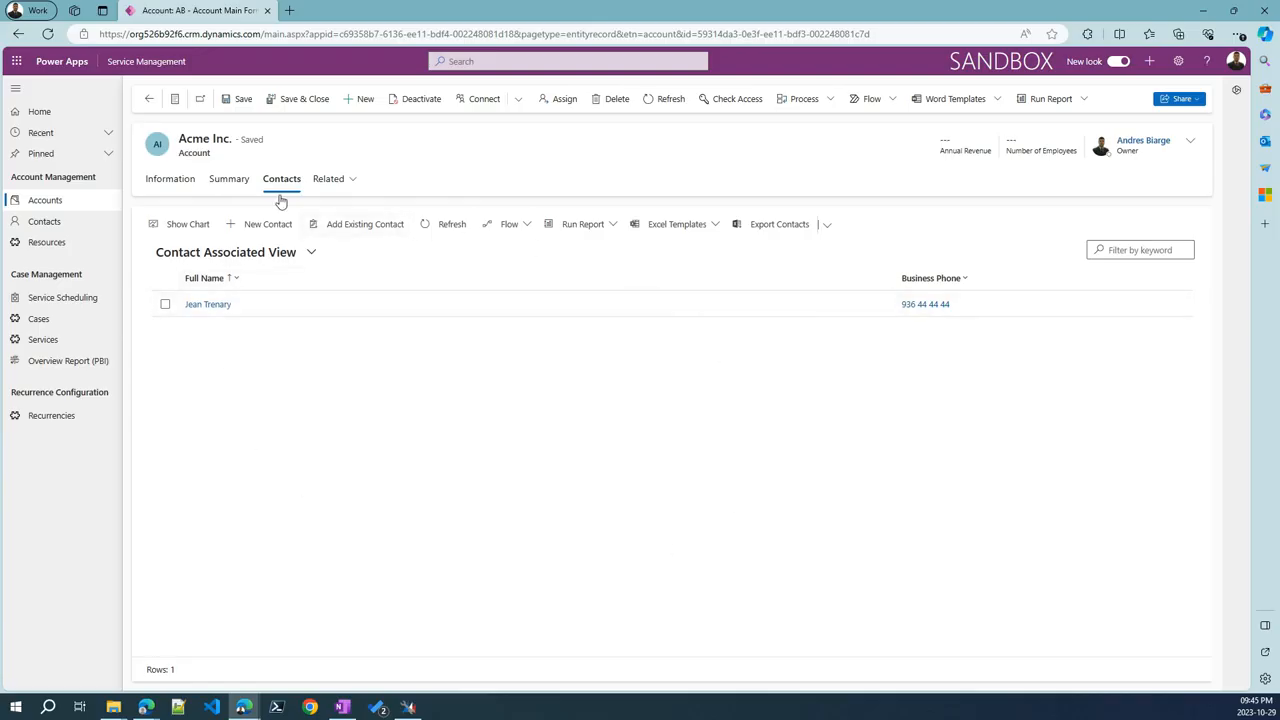
pyautogui.click(166, 193)
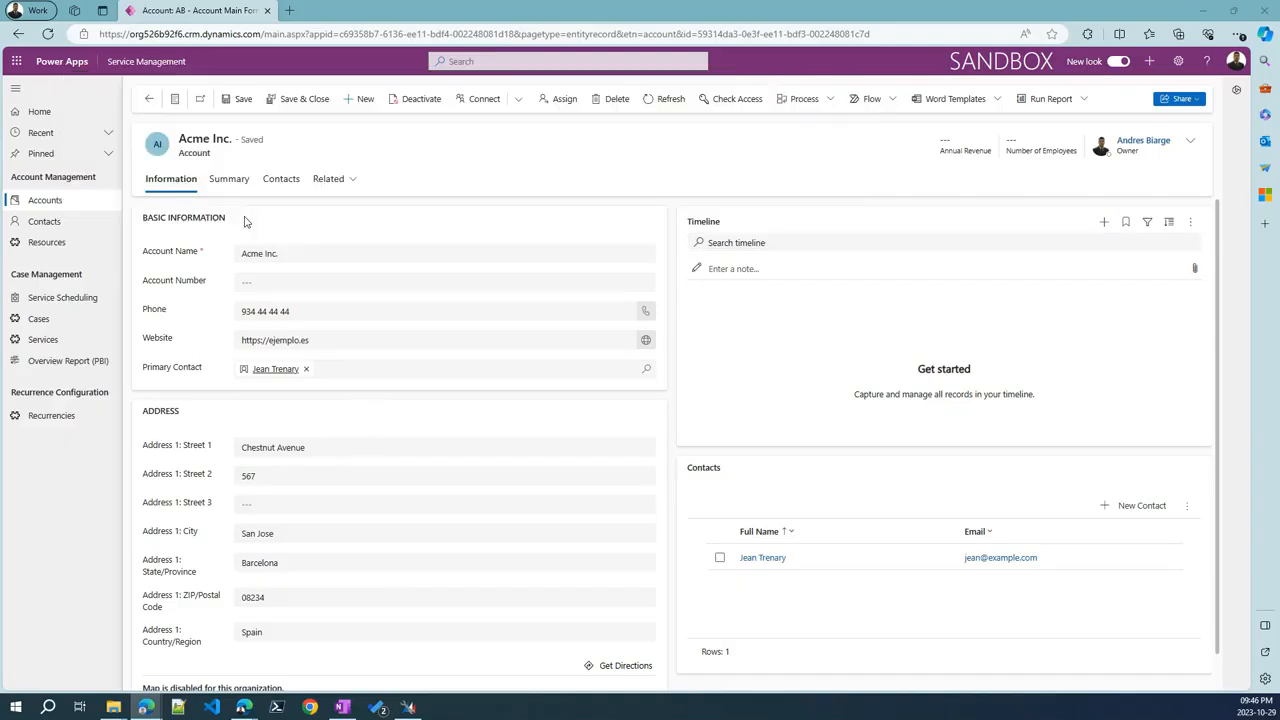
# Open the case 'Ascensor parado en segunda planta' from the active cases list
pyautogui.click(65, 320)
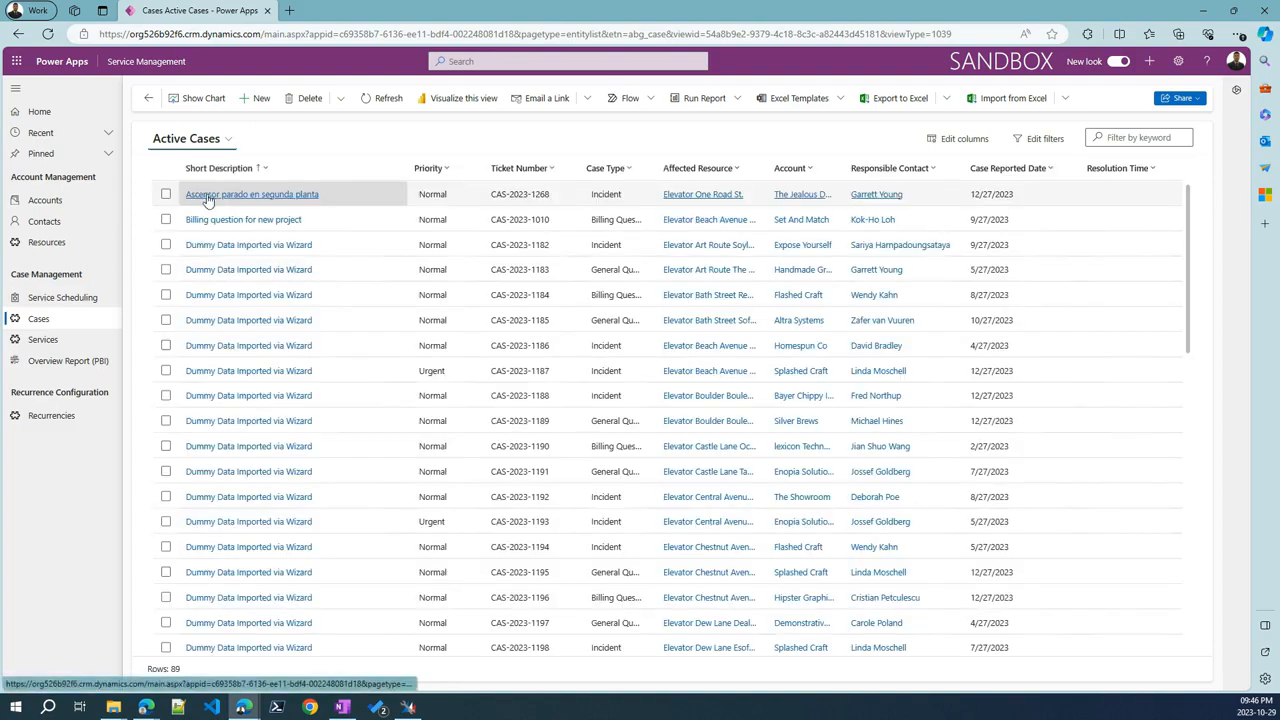
pyautogui.click(210, 192)
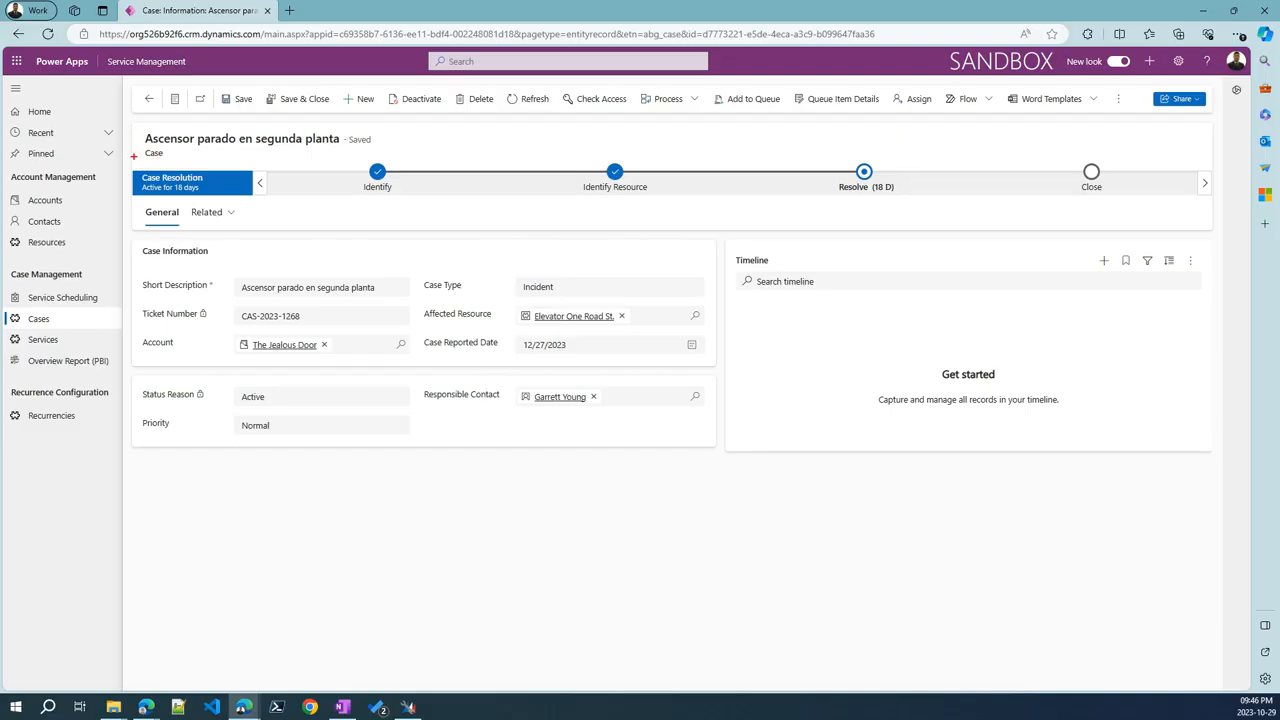
pyautogui.moveTo(133, 157); pyautogui.dragTo(1191, 230)
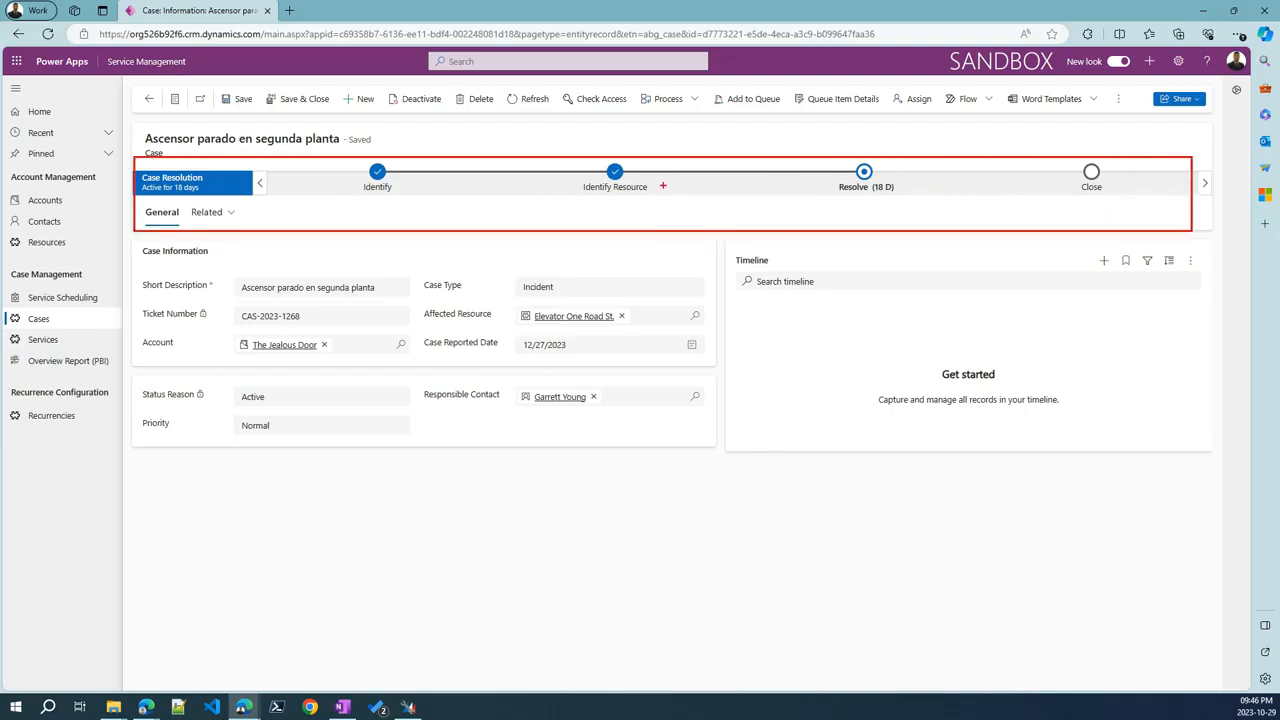
pyautogui.press('Escape')
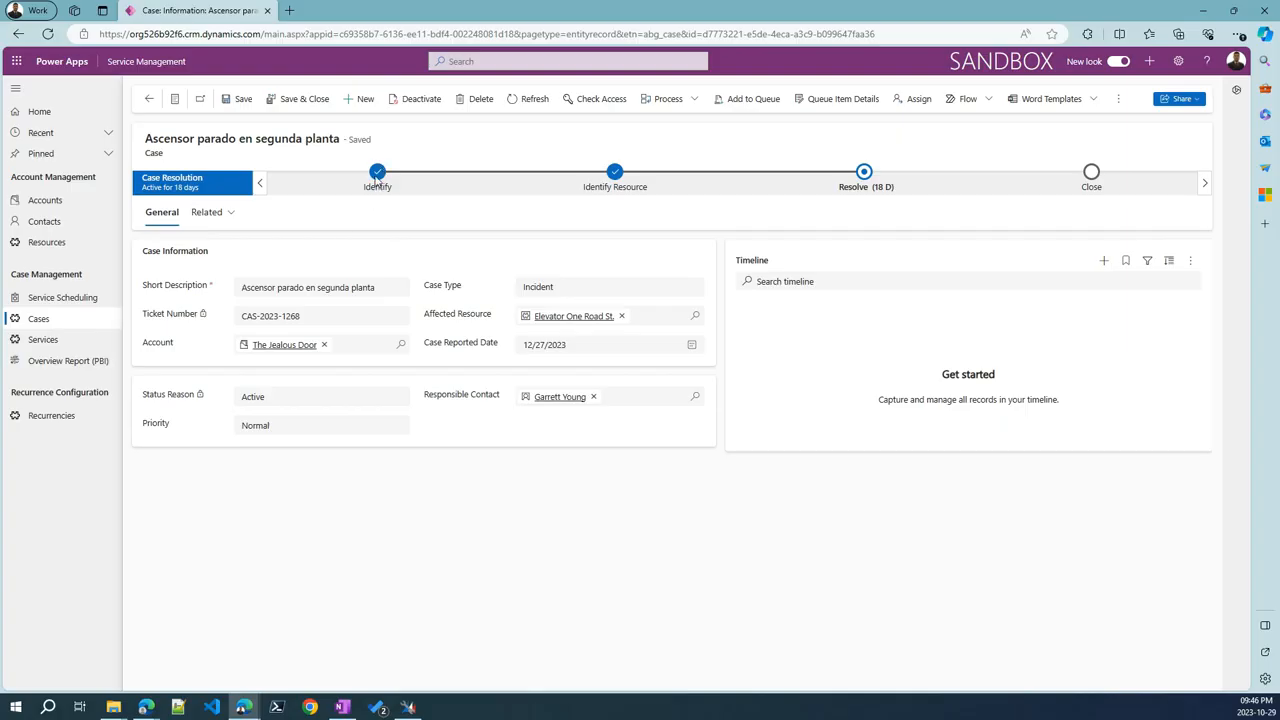
# Review the Identify, Identify Resource and Resolve stages, then start a new blank case
pyautogui.click(377, 178)
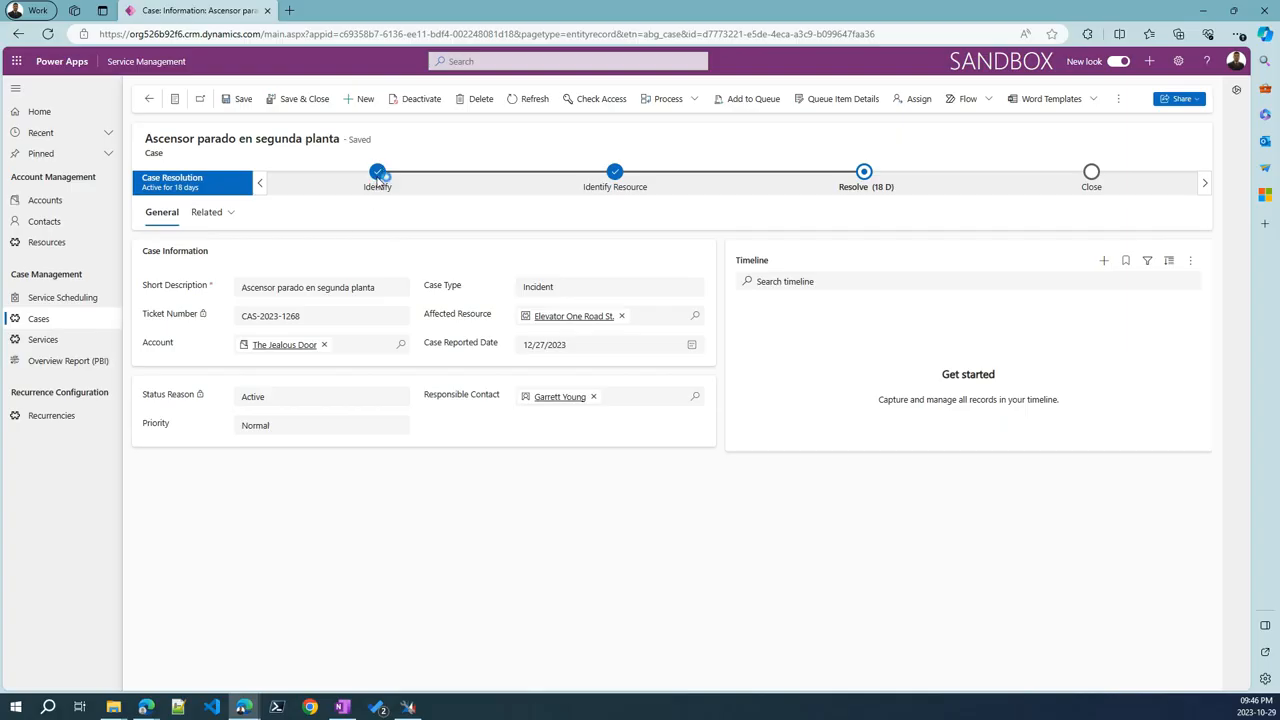
pyautogui.click(603, 173)
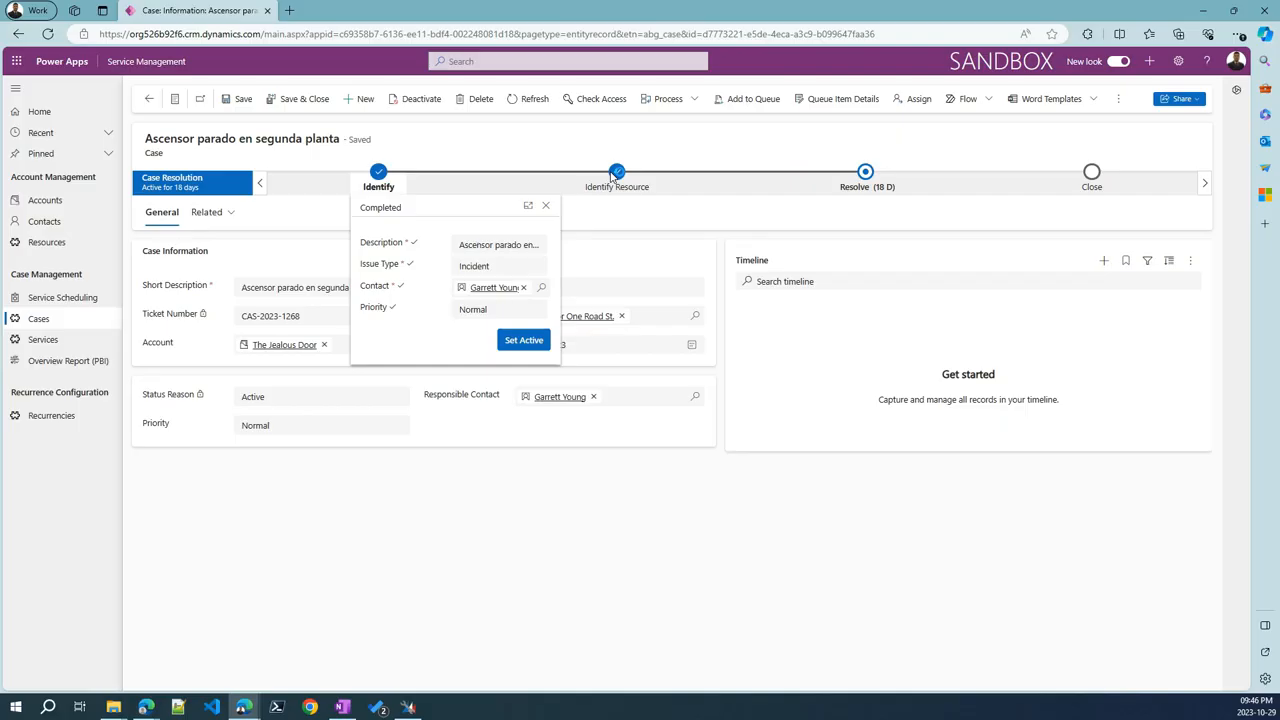
pyautogui.click(865, 176)
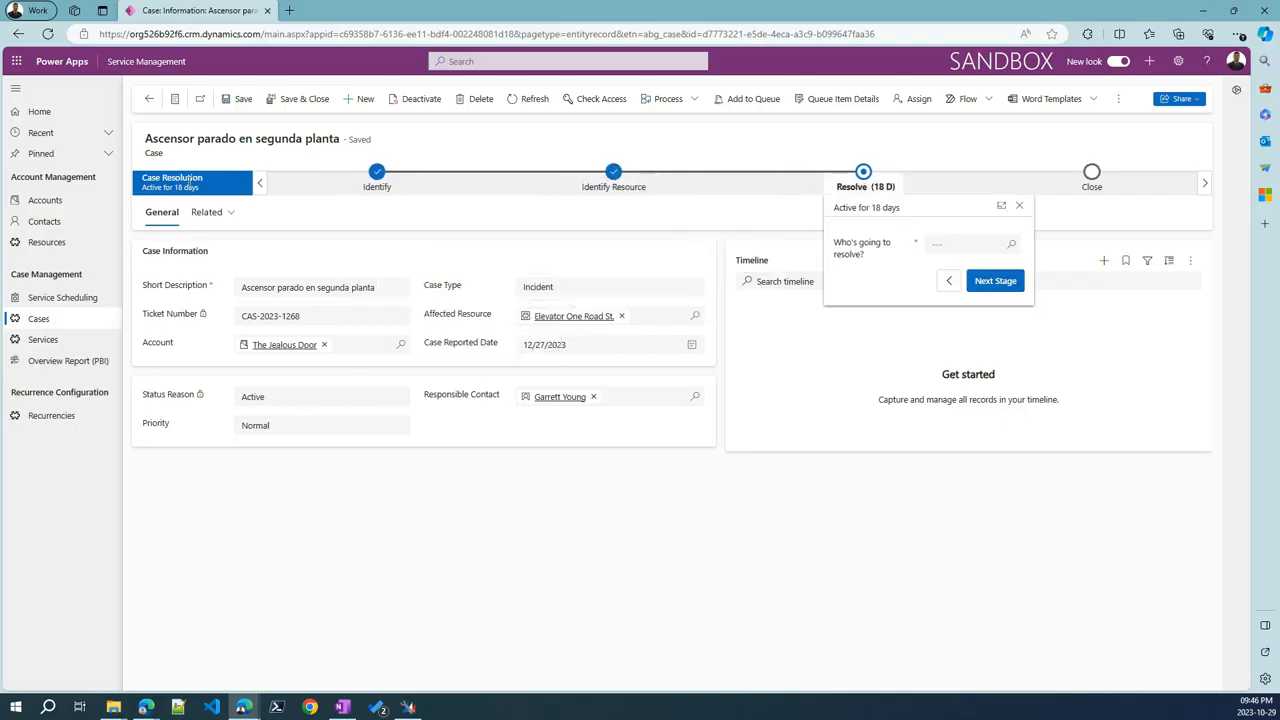
pyautogui.click(357, 107)
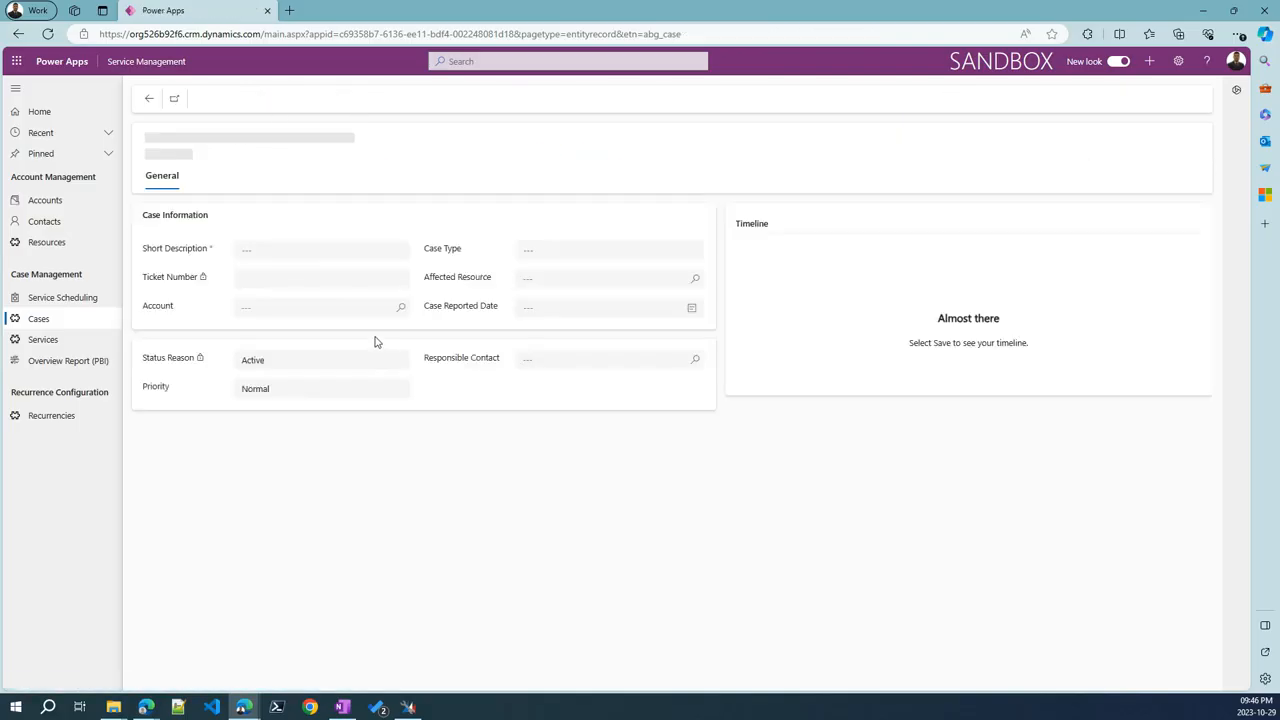
# Enter 'Elevator stuck at 3rd floor' as the new case's Short Description
pyautogui.click(279, 291)
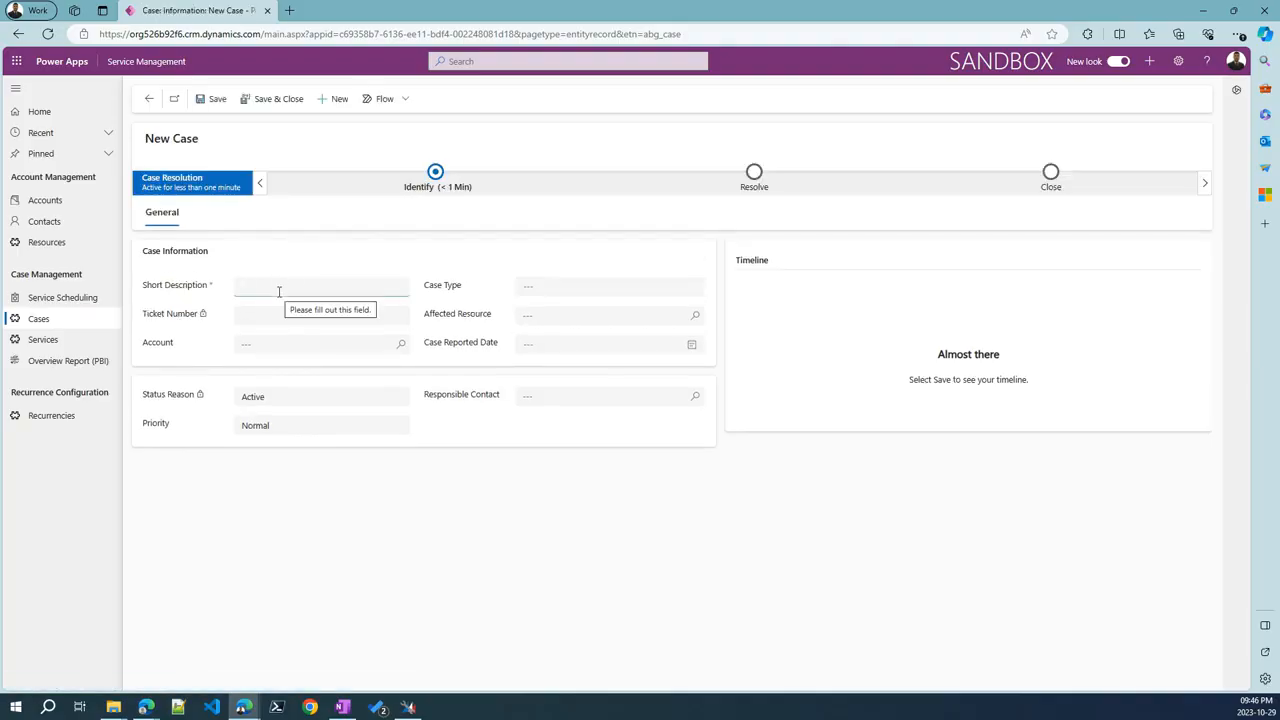
pyautogui.write('Elevator stuck at 3rd floor')
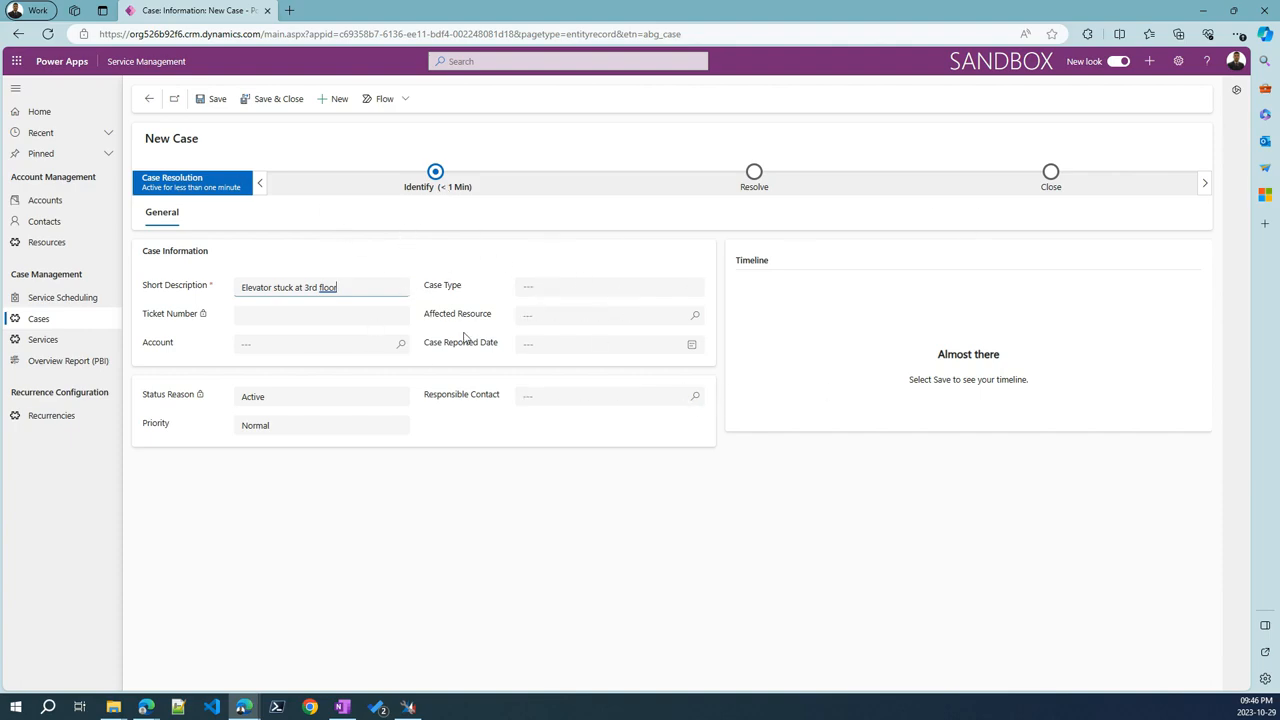
pyautogui.click(436, 175)
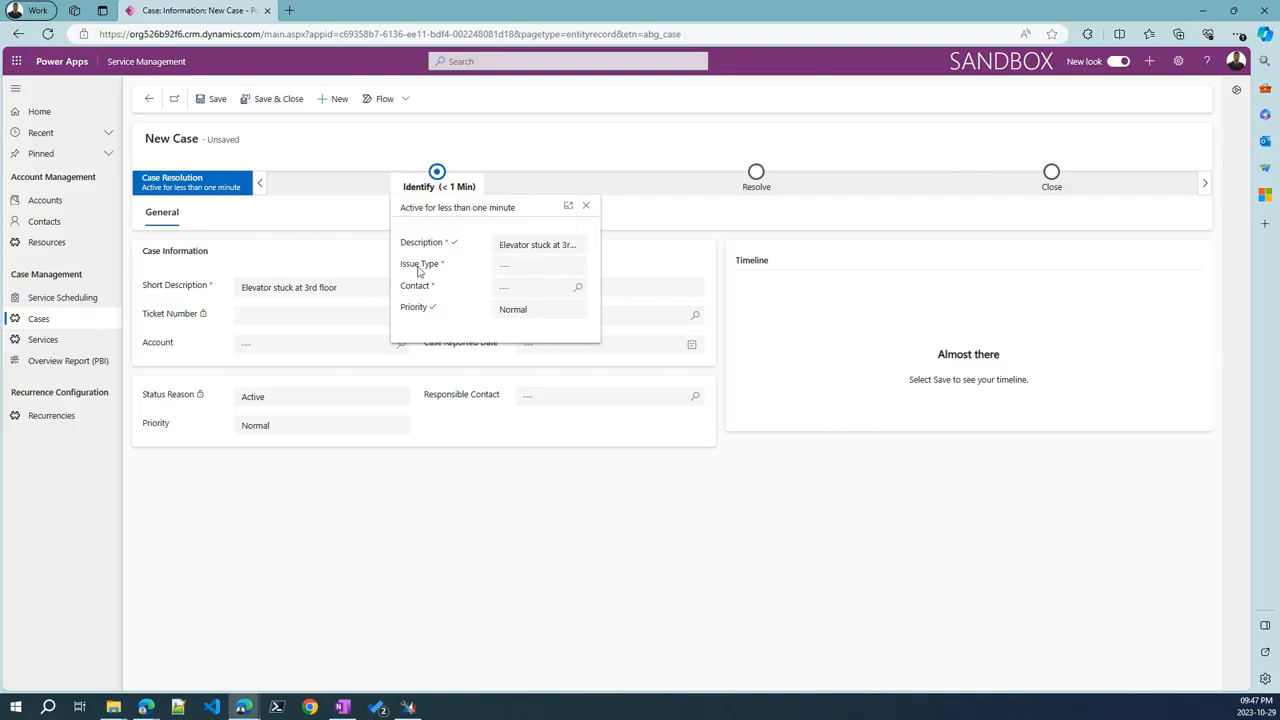
# In the Identify stage, set Issue Type to Incident, choose a contact, and set Priority to Urgent
pyautogui.click(538, 268)
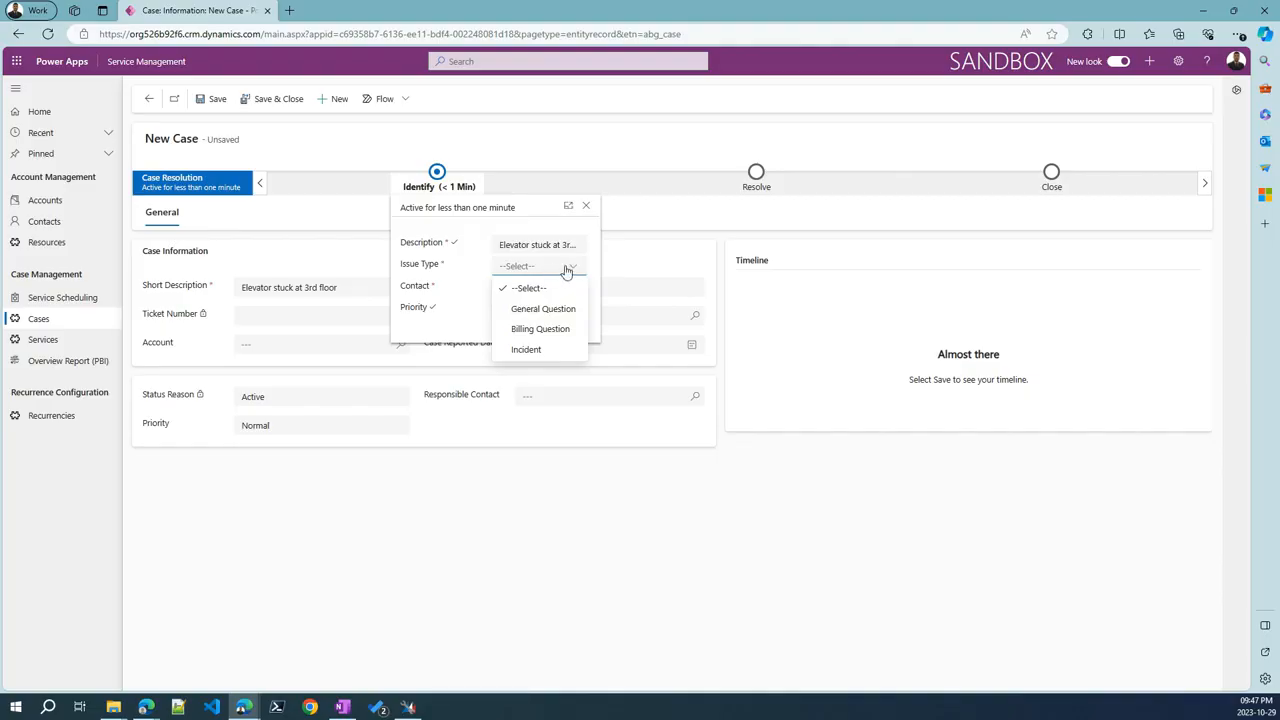
pyautogui.click(536, 352)
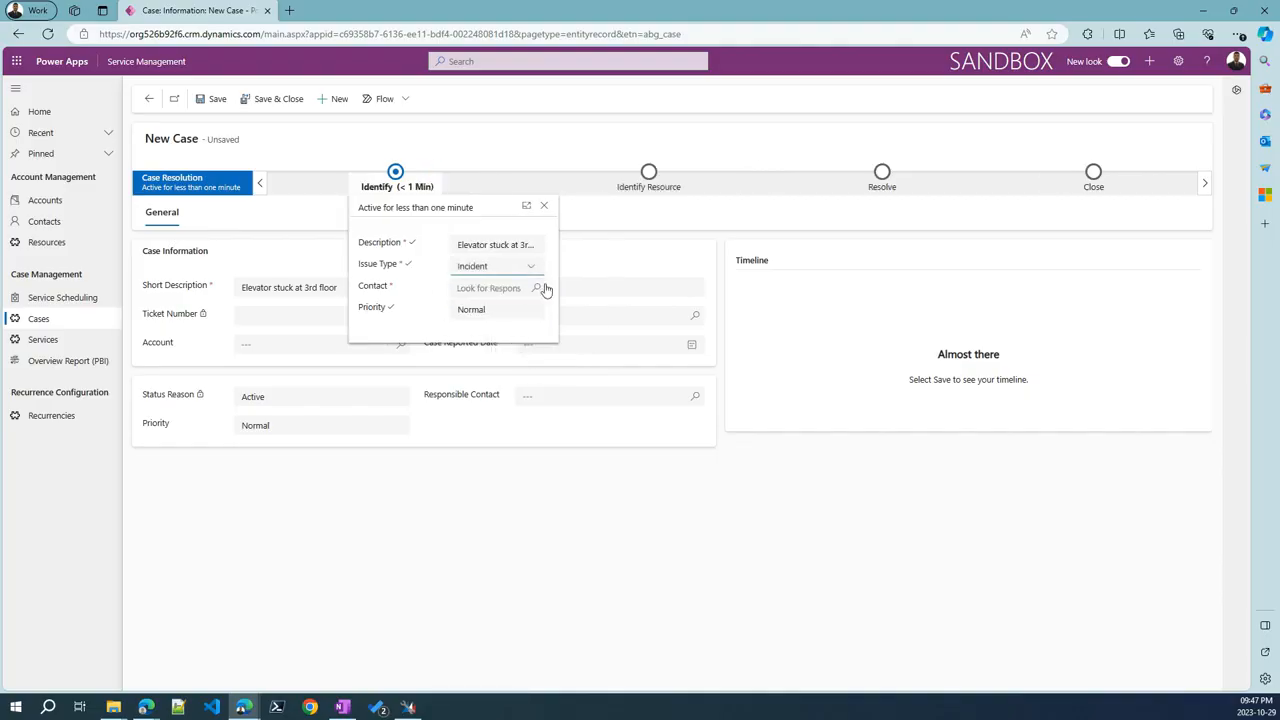
pyautogui.click(535, 289)
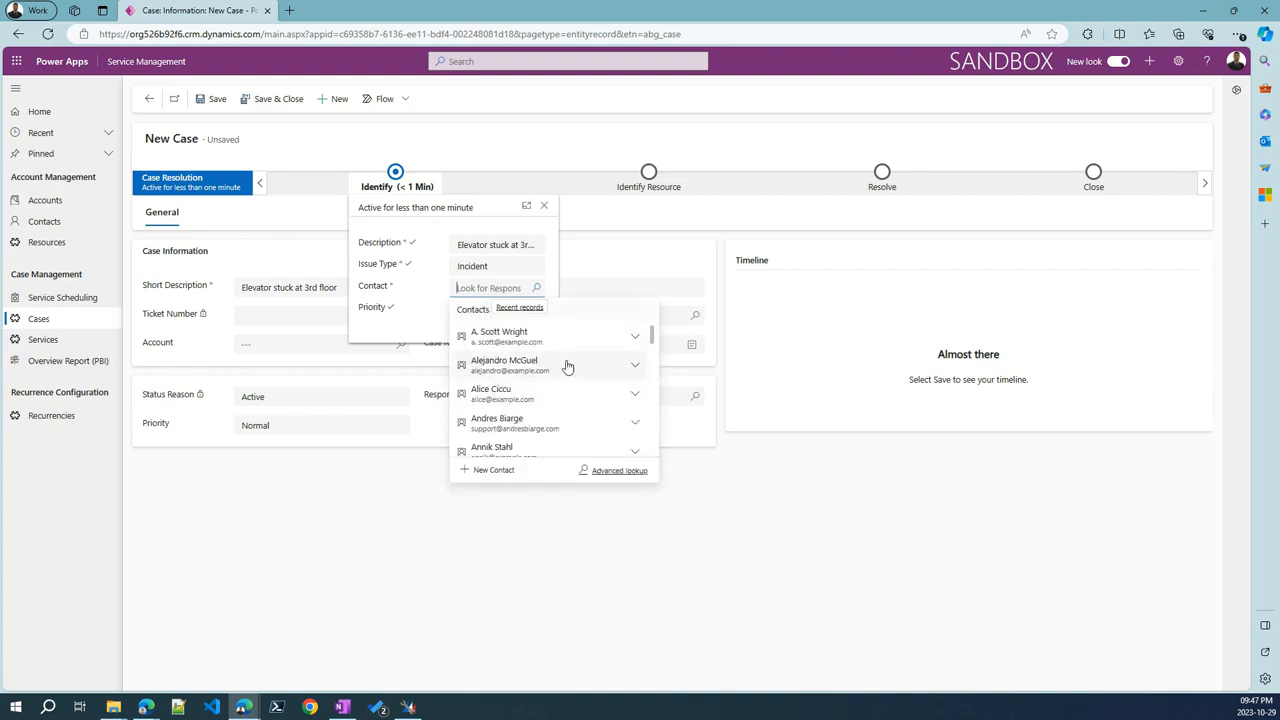
pyautogui.click(530, 338)
pyautogui.click(525, 311)
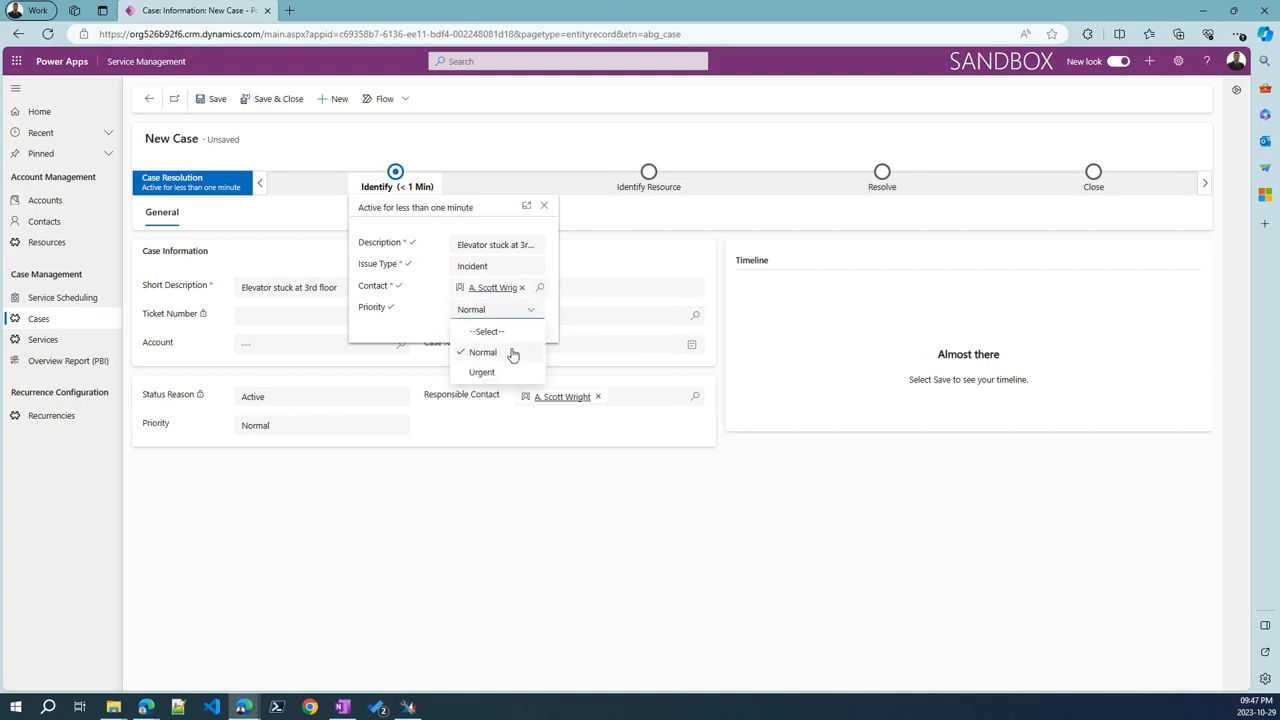
pyautogui.click(489, 372)
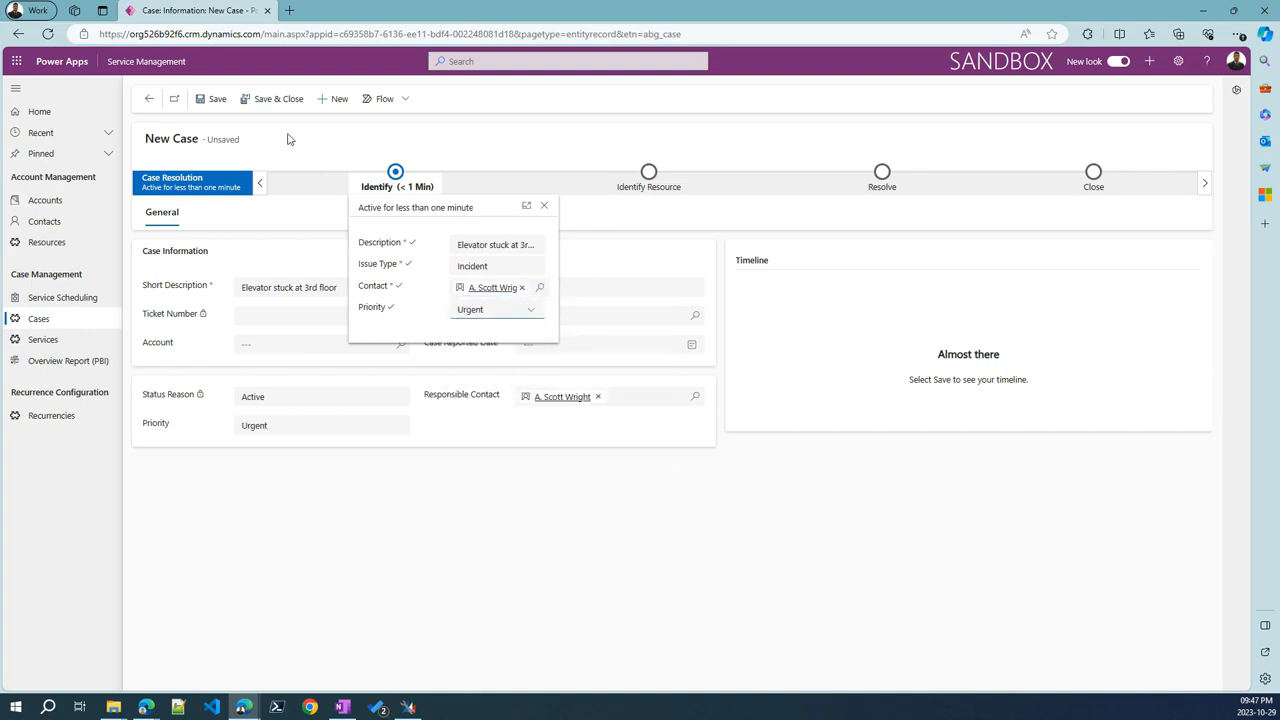
# Save the case and advance it to the Identify Resource stage
pyautogui.click(209, 100)
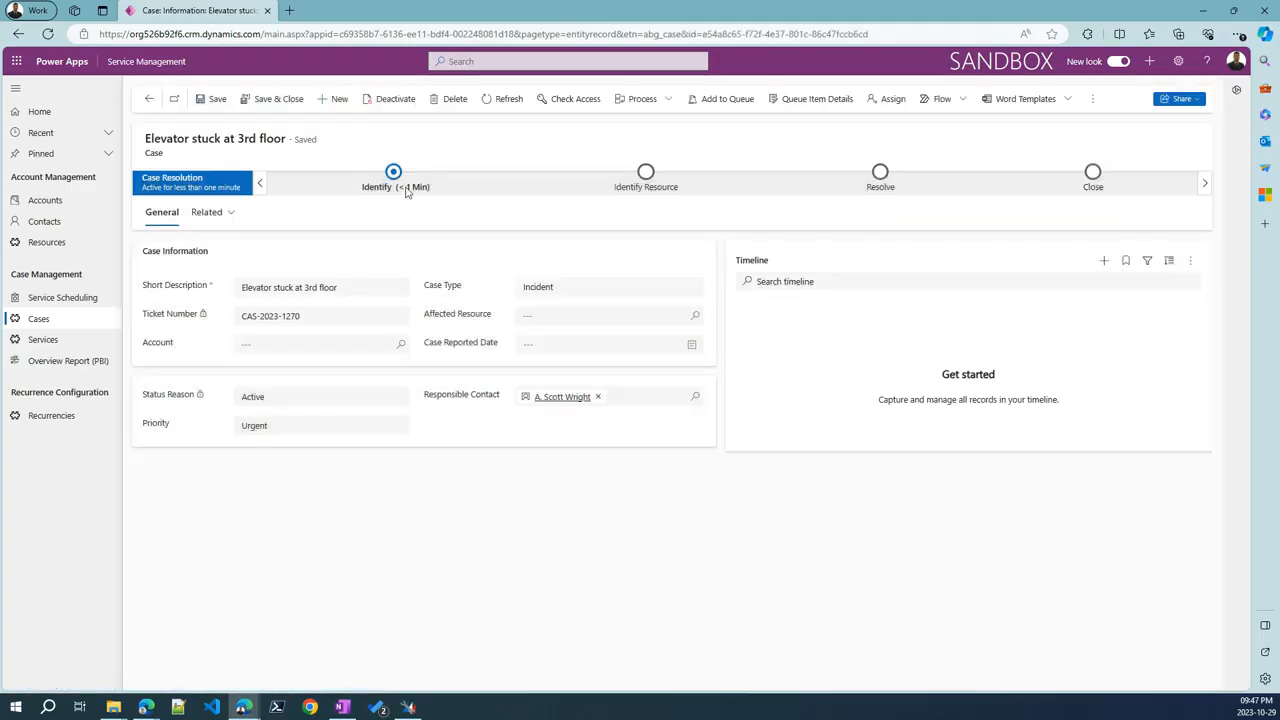
pyautogui.click(398, 180)
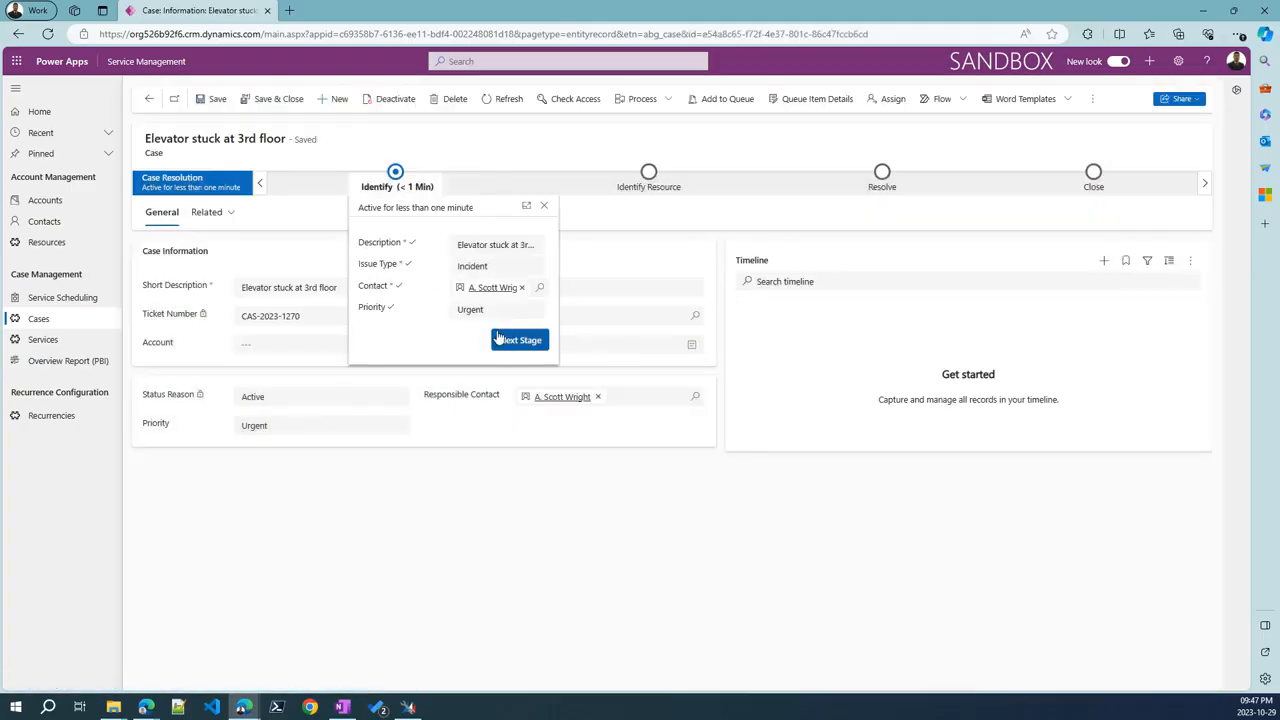
pyautogui.click(507, 341)
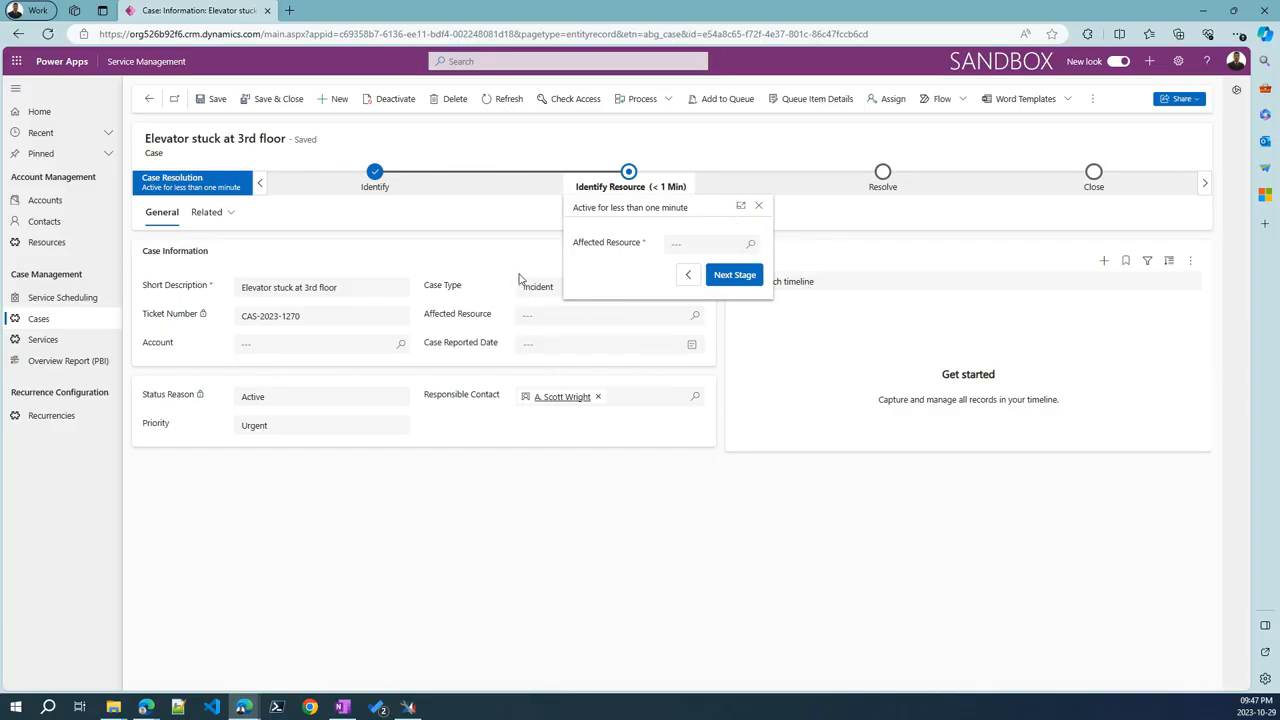
# Change the Identify stage's Issue Type to Billing Question and make Identify active again
pyautogui.click(433, 221)
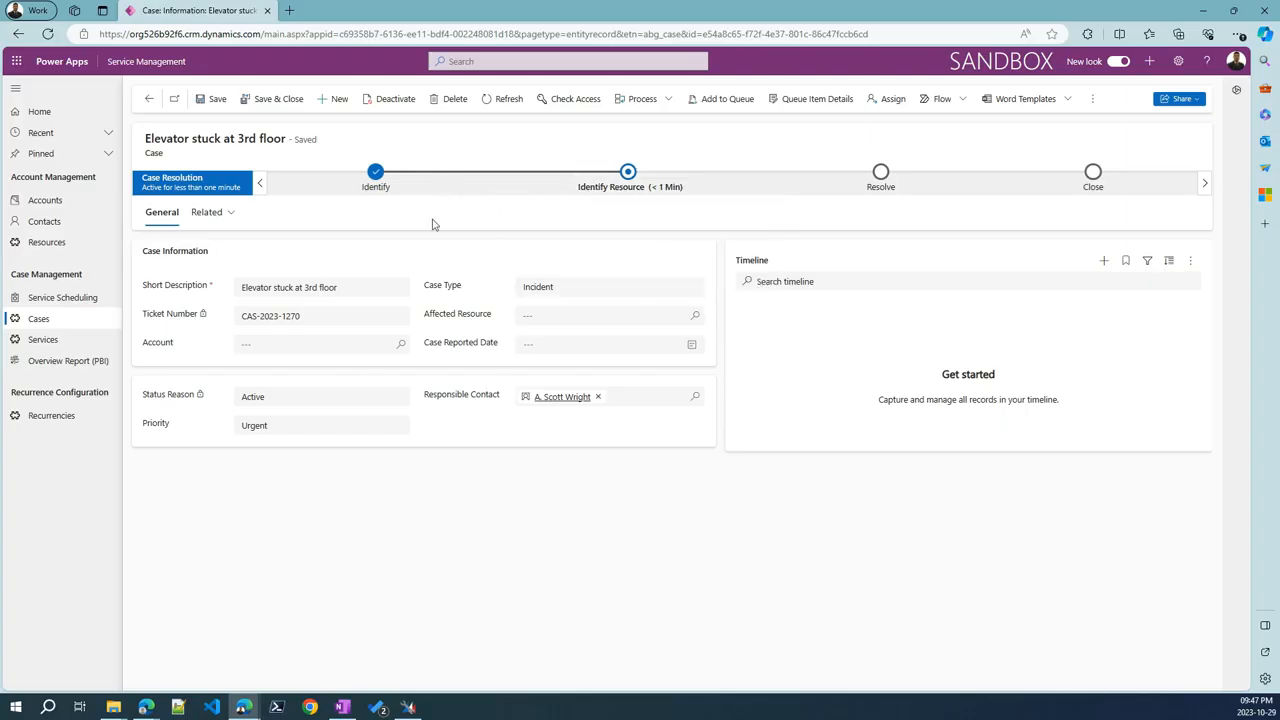
pyautogui.click(376, 172)
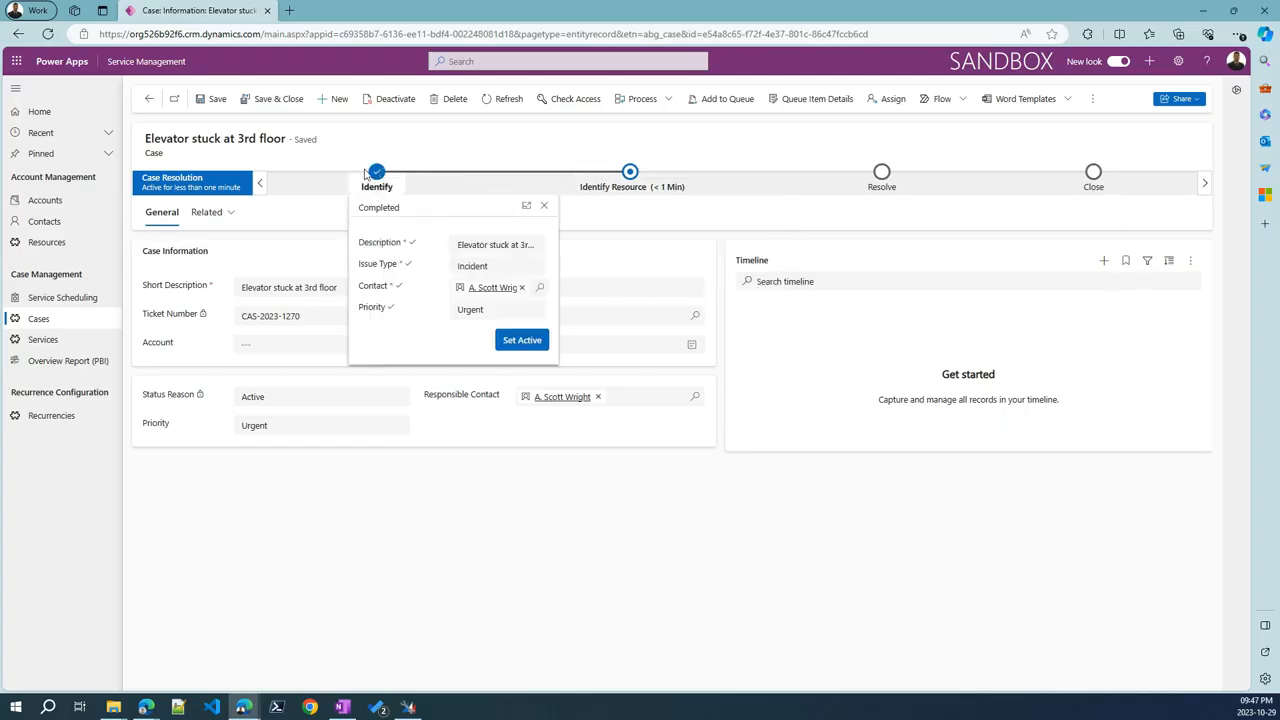
pyautogui.click(539, 268)
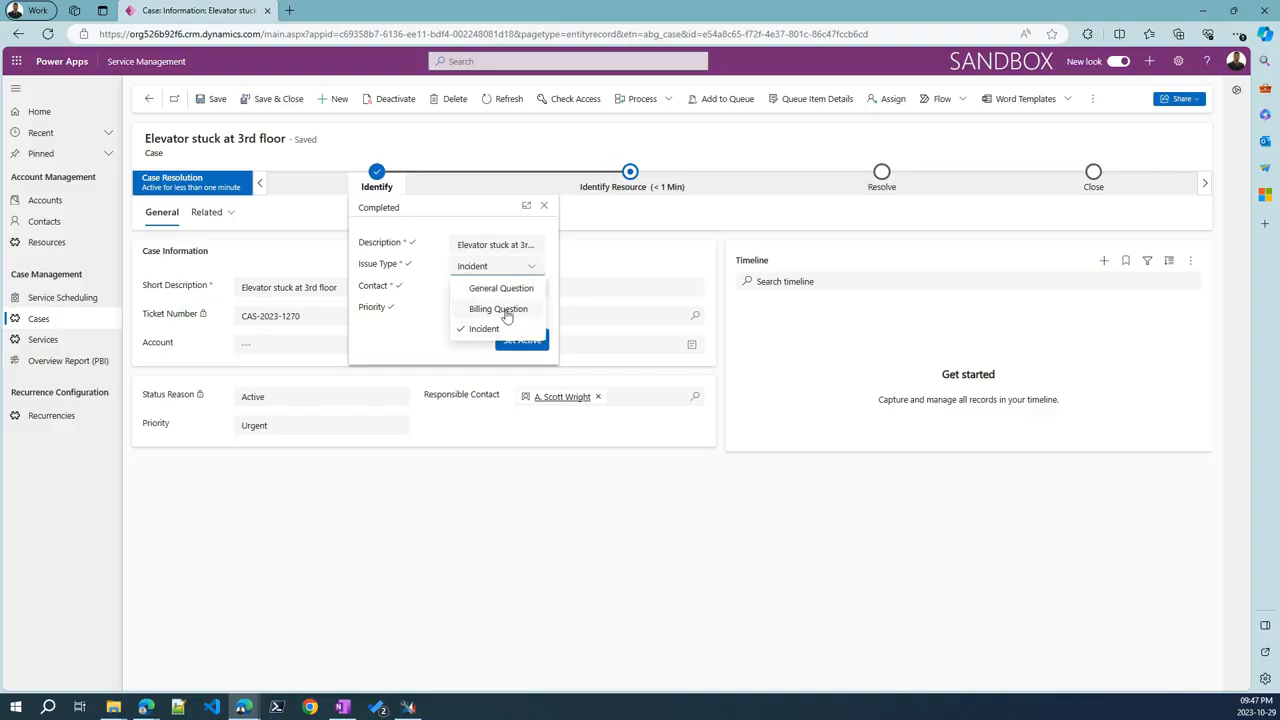
pyautogui.click(507, 312)
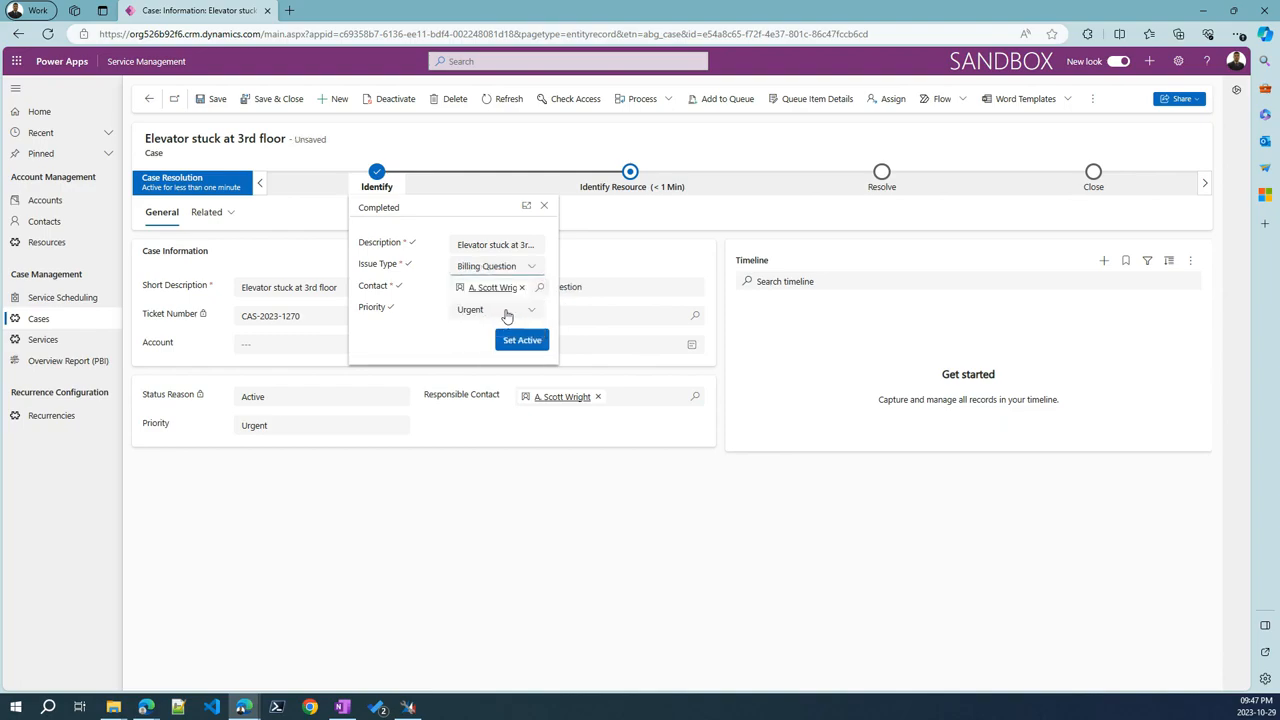
pyautogui.click(521, 343)
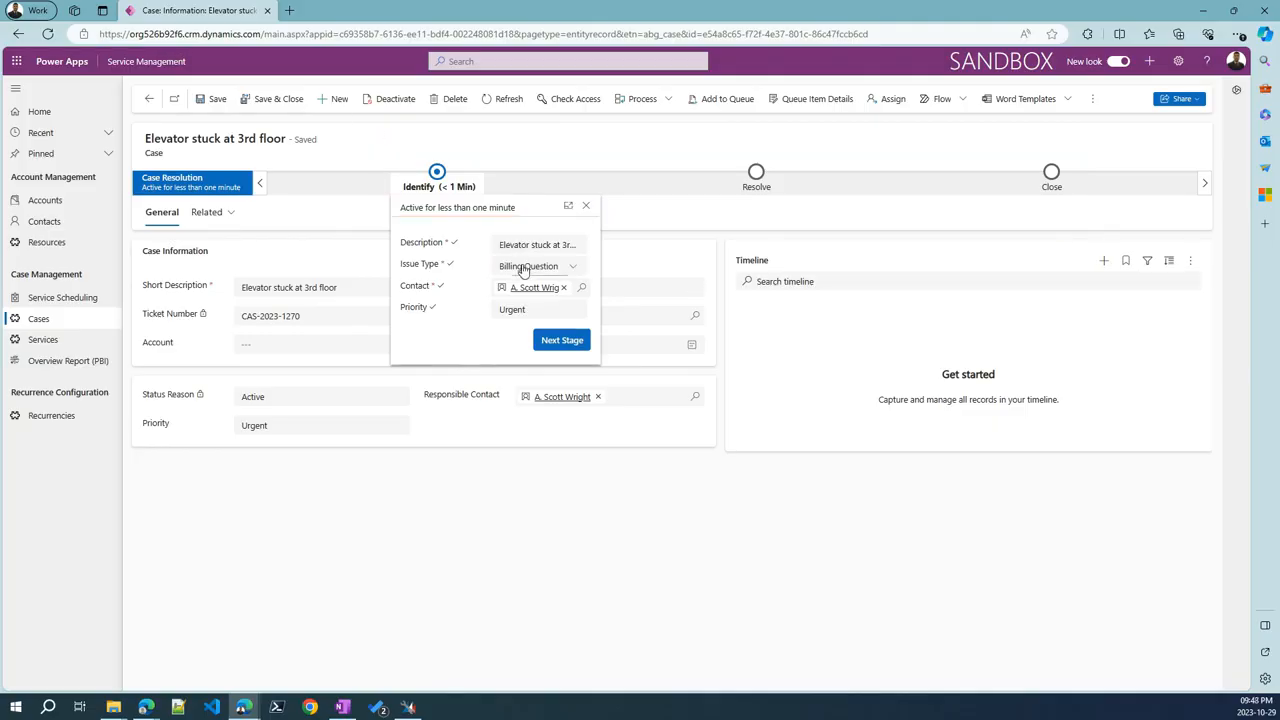
# Switch Issue Type to Incident and back to Billing Question, then close the stage details
pyautogui.click(524, 267)
pyautogui.click(526, 328)
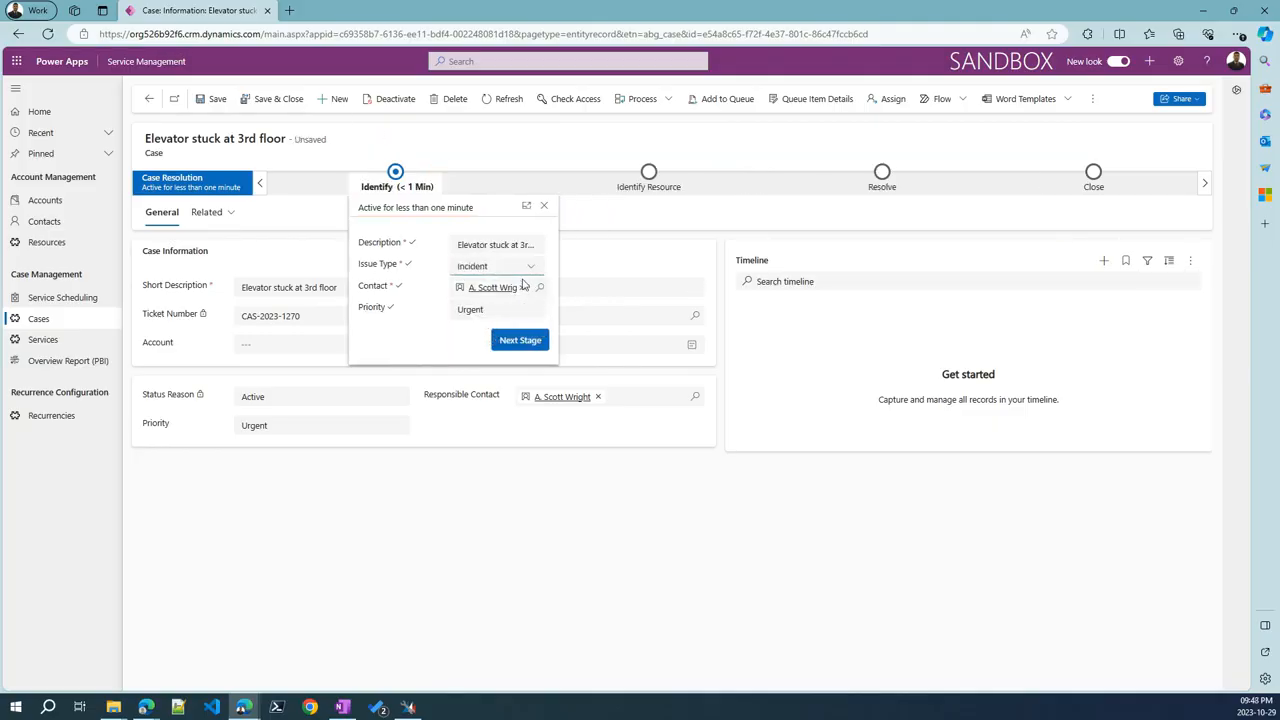
pyautogui.click(533, 267)
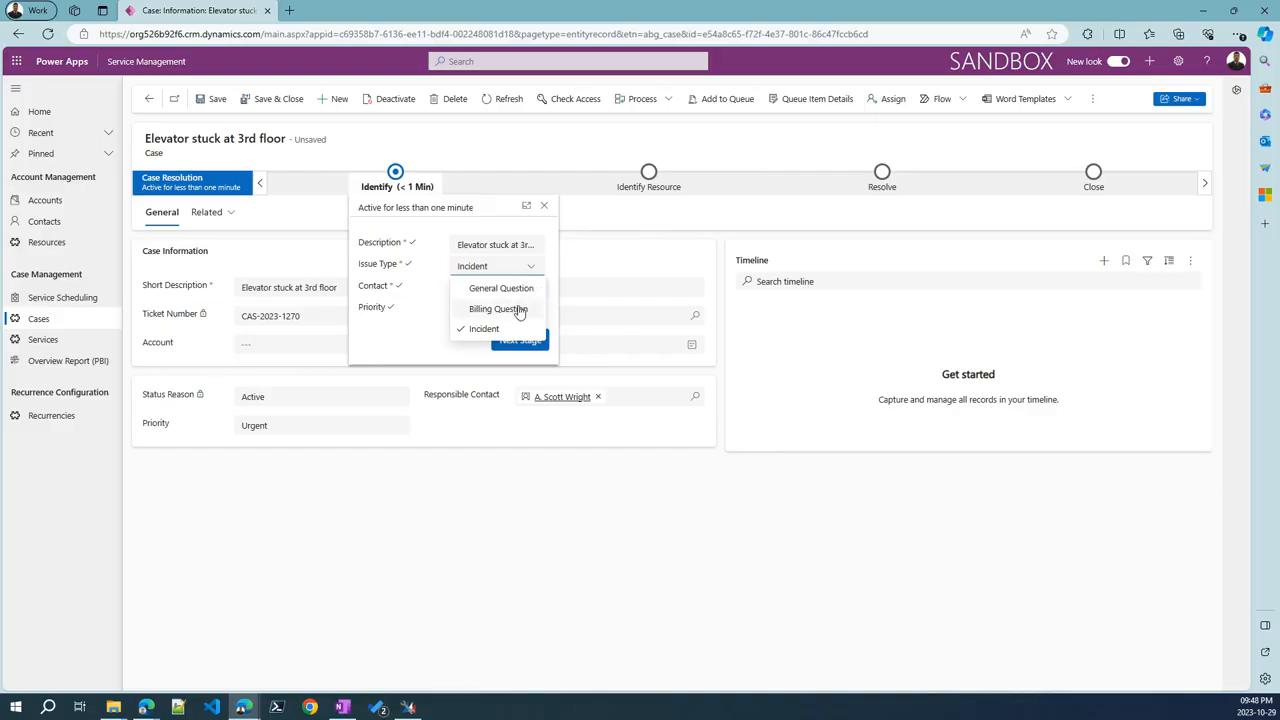
pyautogui.click(512, 309)
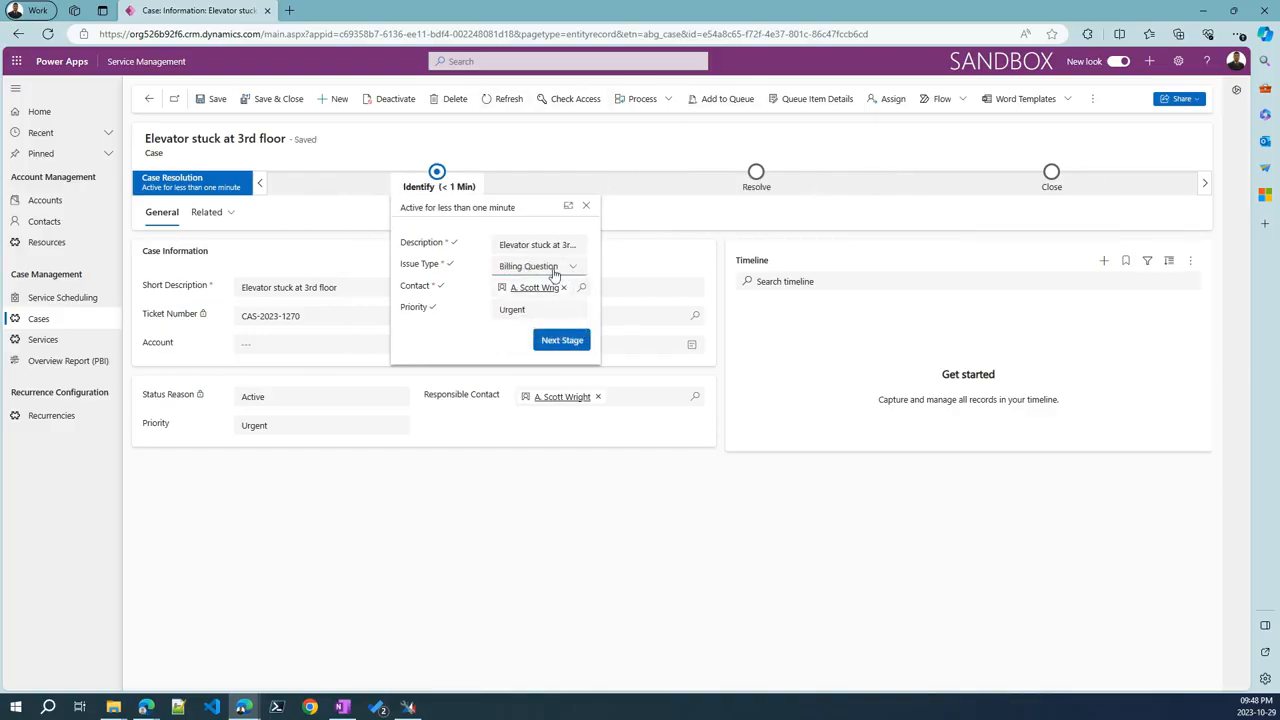
pyautogui.click(550, 272)
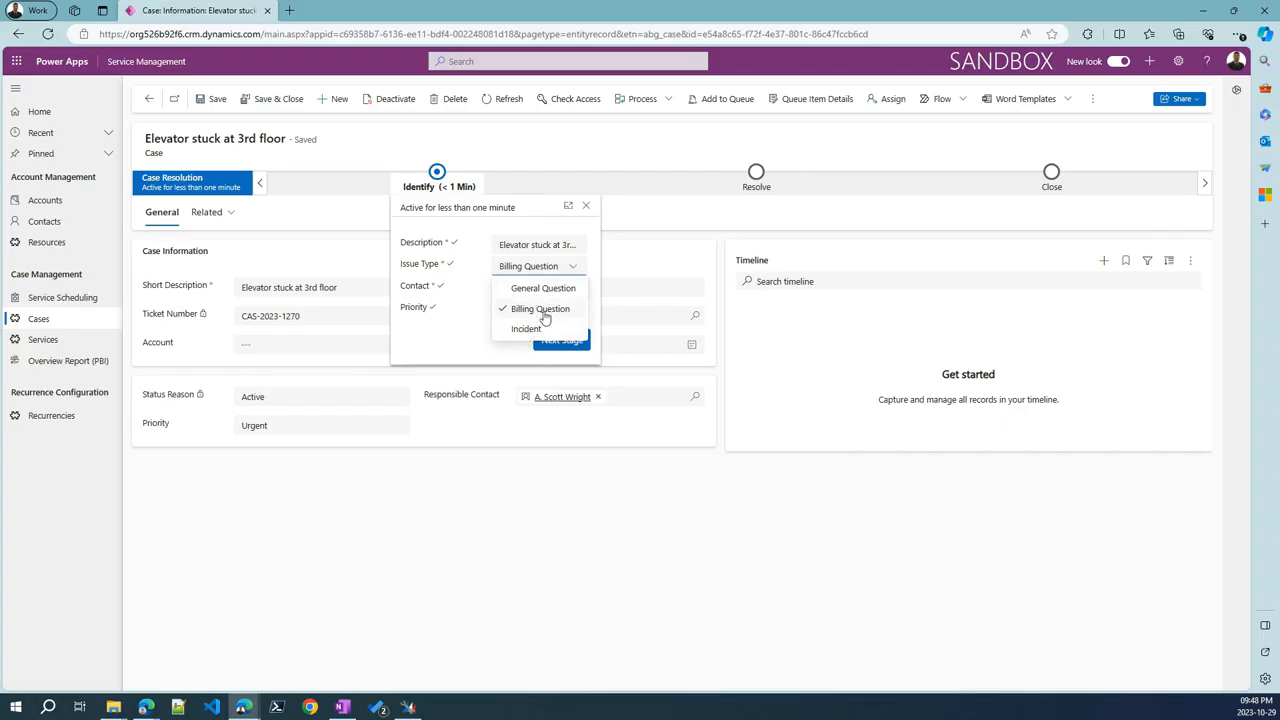
pyautogui.click(603, 156)
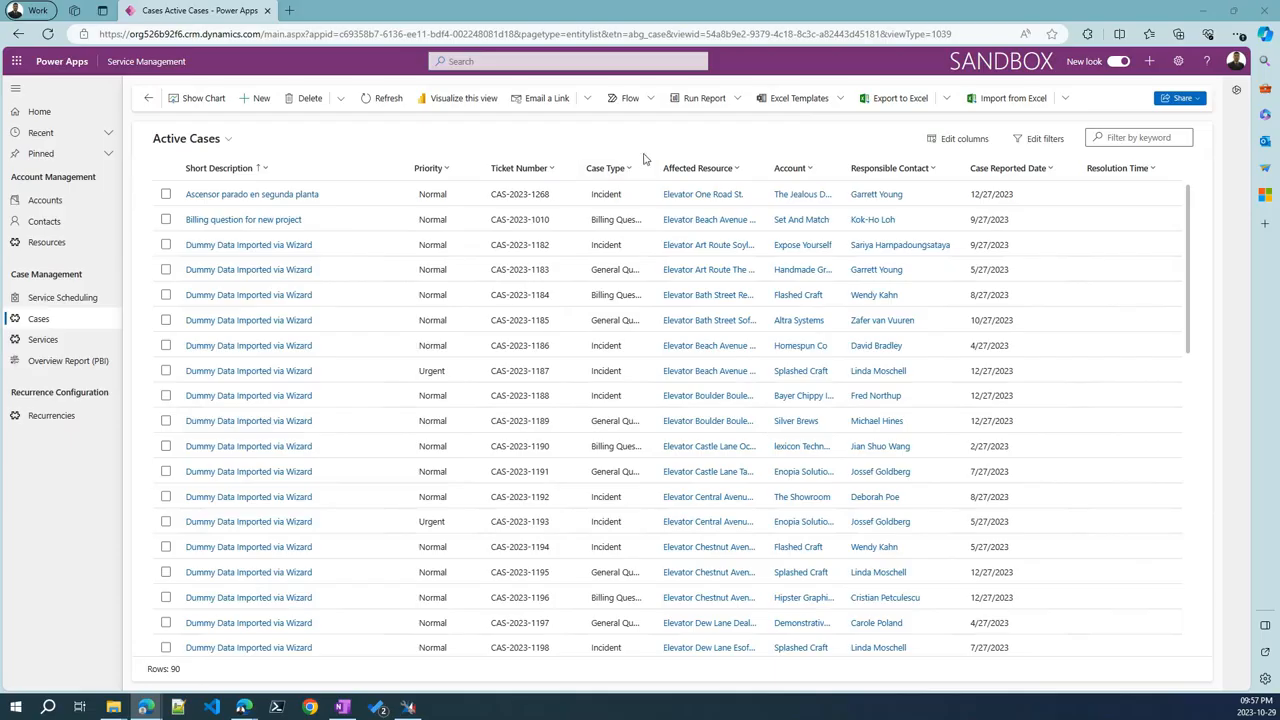
pyautogui.moveTo(843, 83); pyautogui.dragTo(1088, 125)
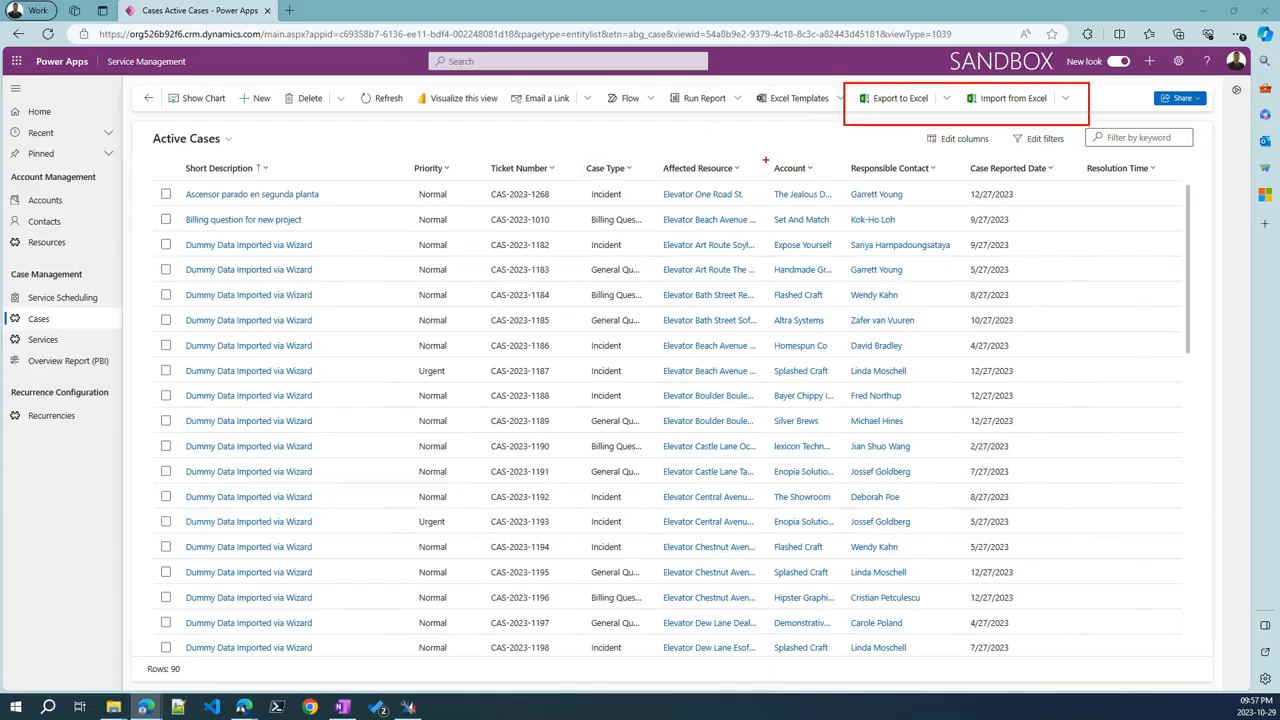
pyautogui.press('Escape')
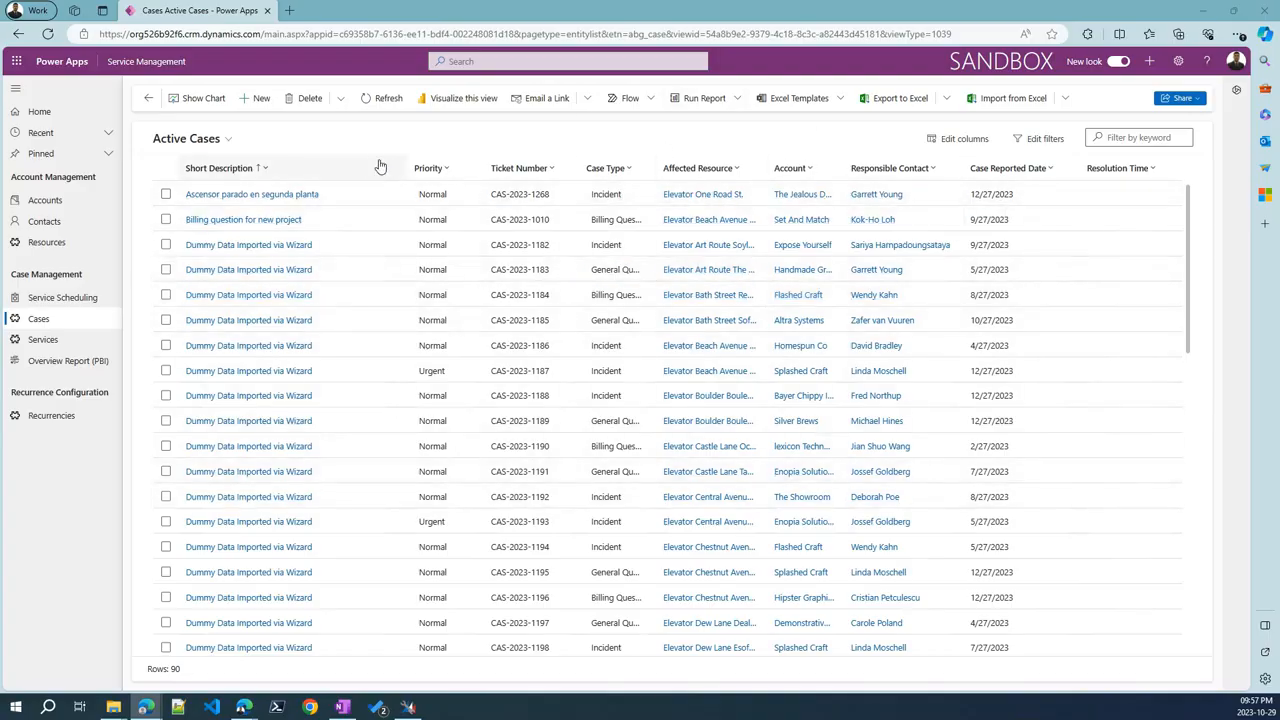
pyautogui.click(186, 140)
pyautogui.click(493, 135)
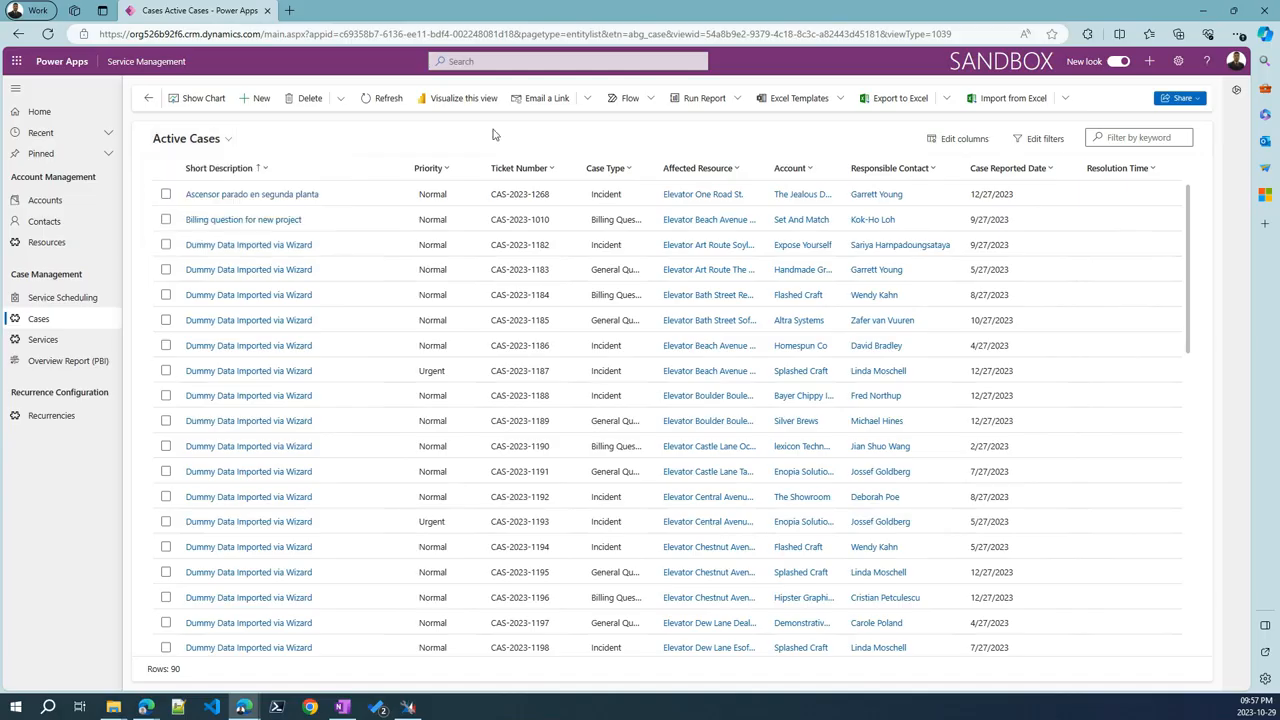
pyautogui.click(945, 98)
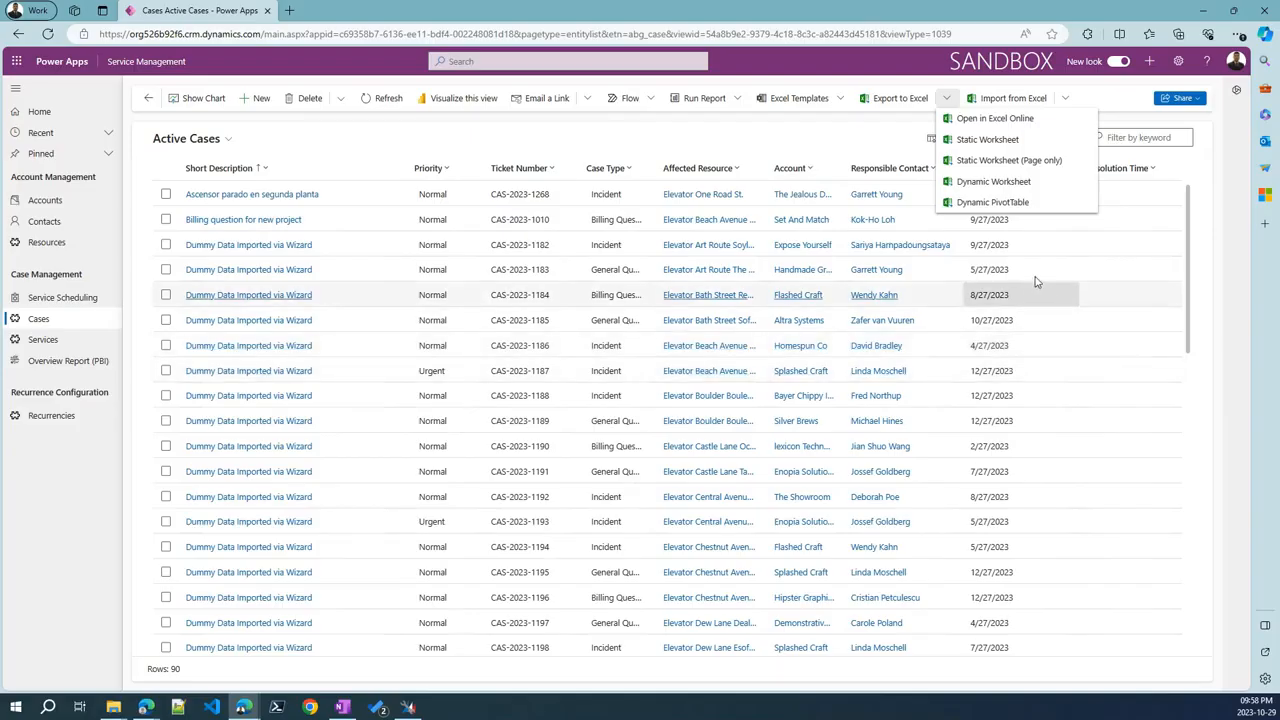
pyautogui.click(977, 143)
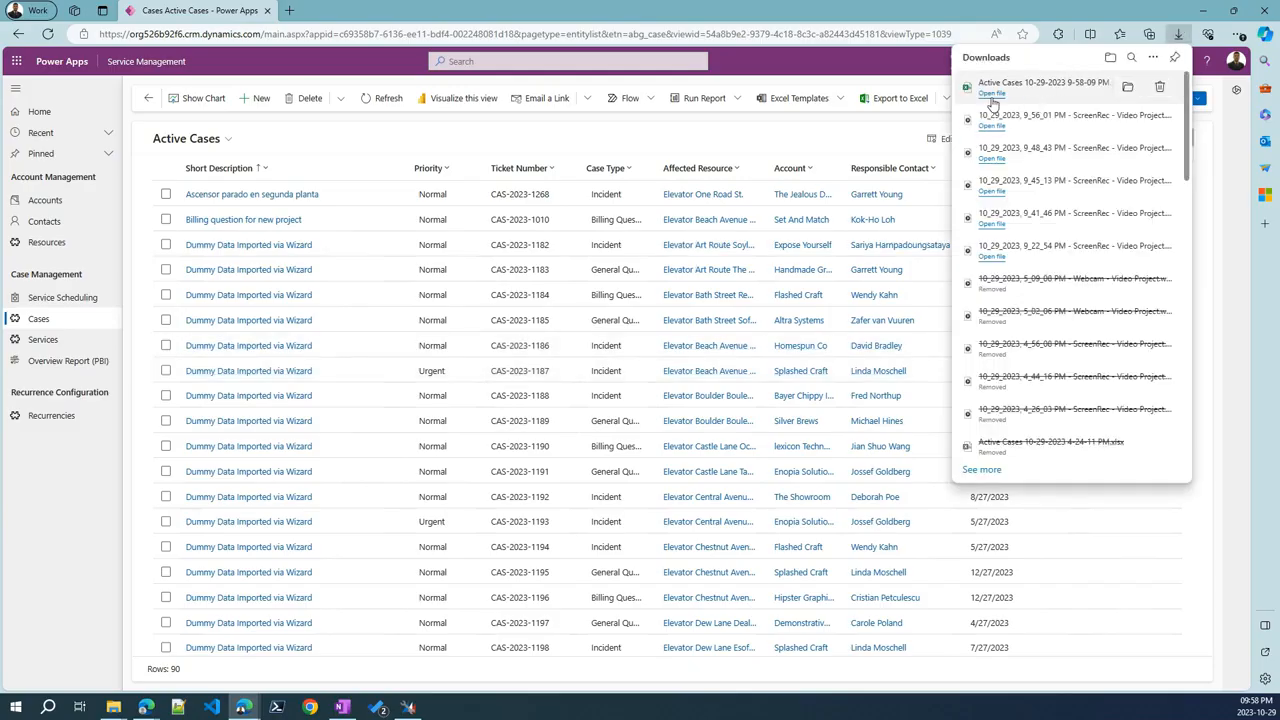
pyautogui.click(1179, 35)
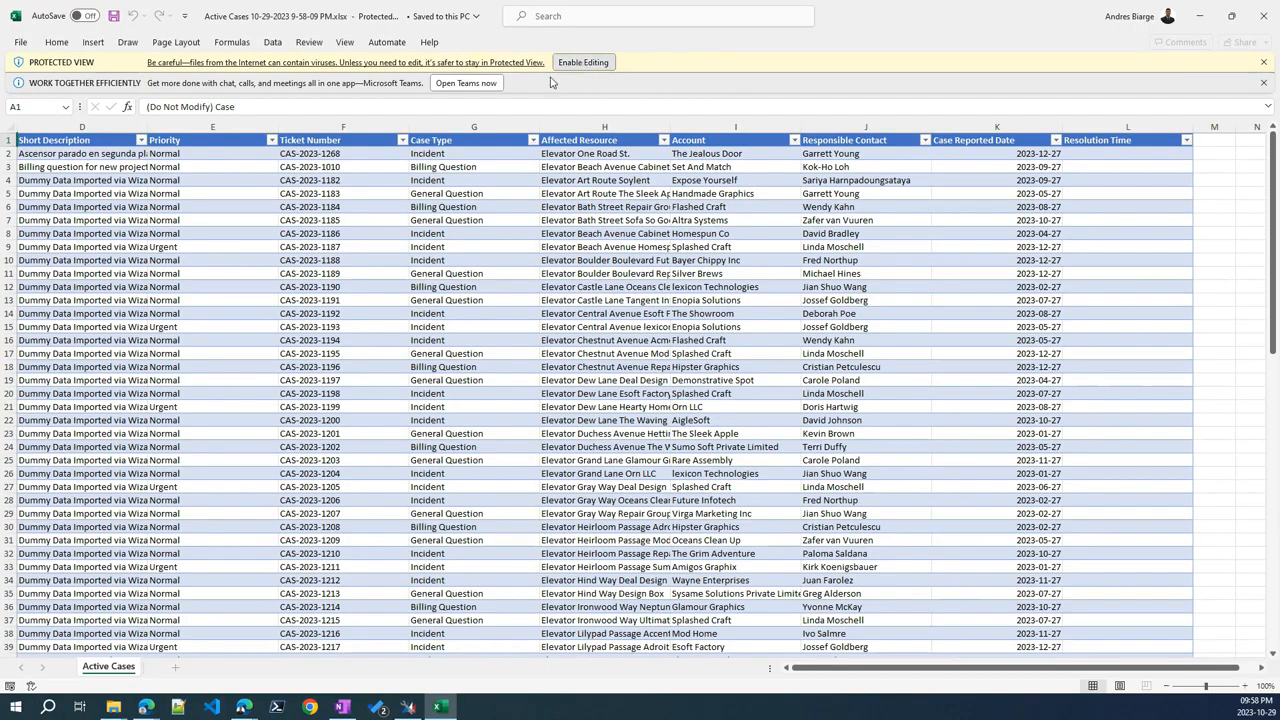
# Enable editing and fill the Priority cells E2 through E19 with Urgent
pyautogui.click(583, 62)
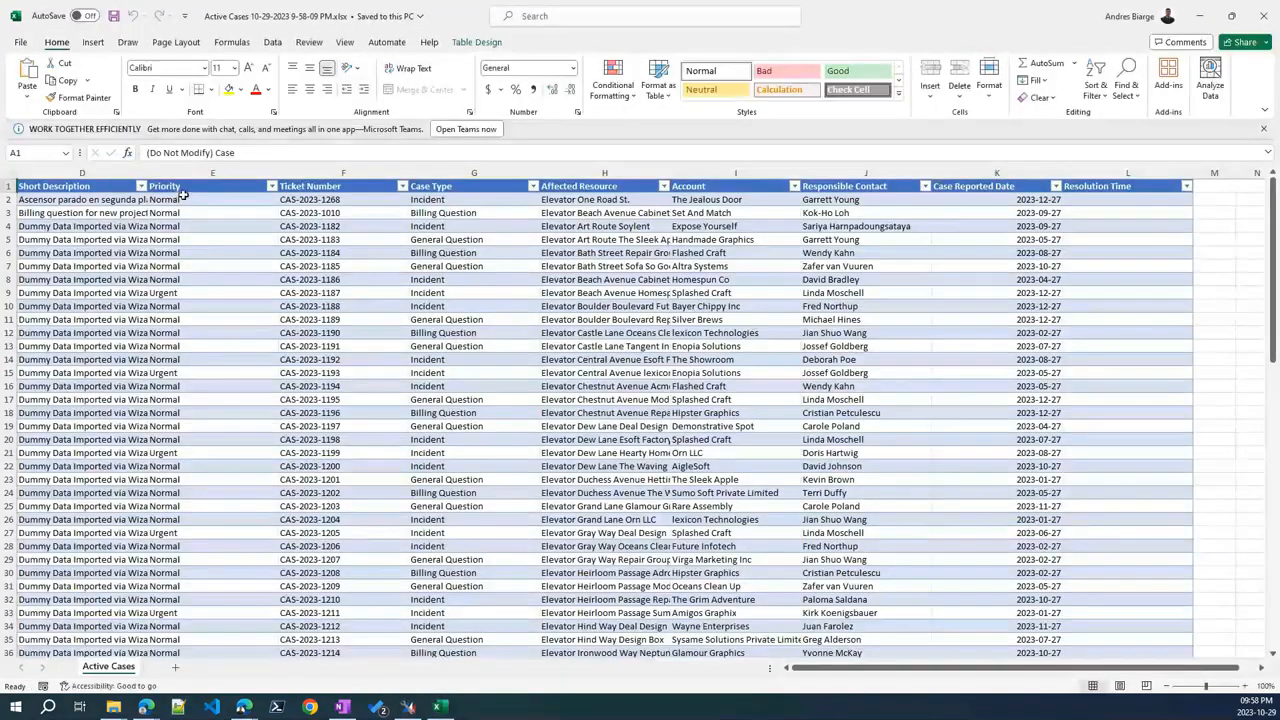
pyautogui.click(185, 199)
pyautogui.click(283, 200)
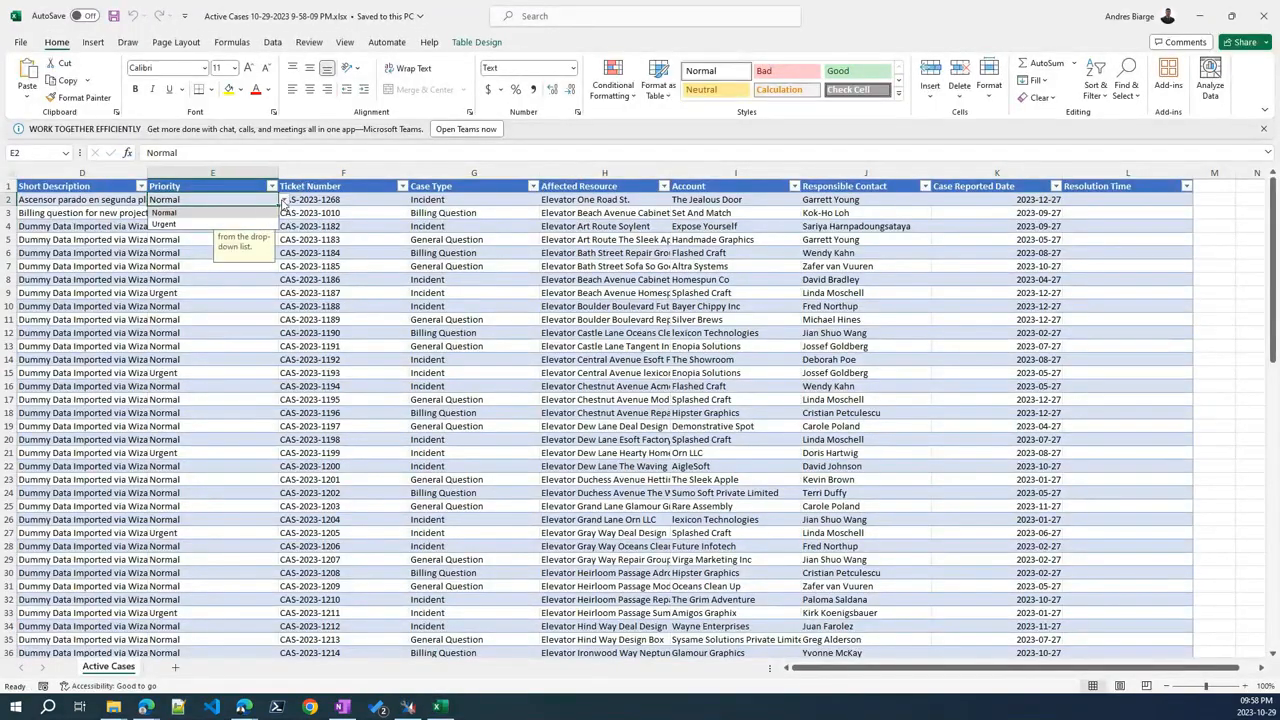
pyautogui.click(230, 224)
pyautogui.moveTo(276, 205); pyautogui.dragTo(276, 428)
pyautogui.click(546, 293)
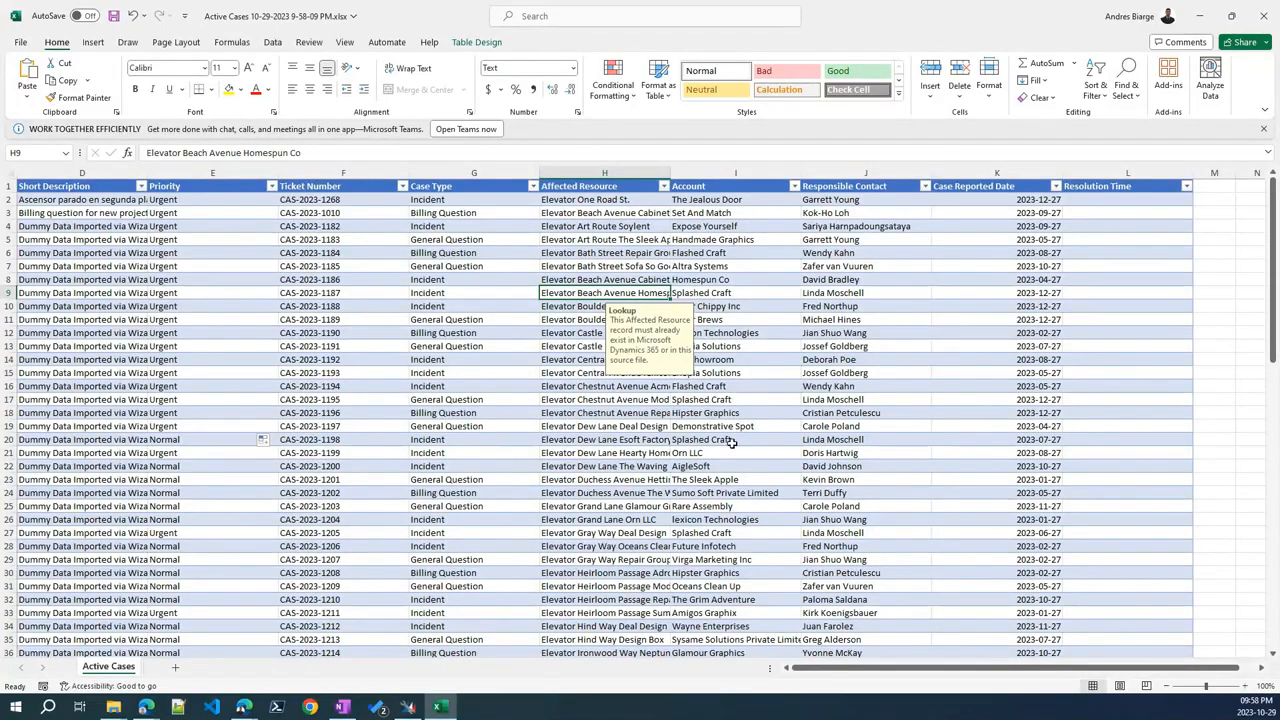
# Save the edited workbook and close Excel
pyautogui.click(112, 16)
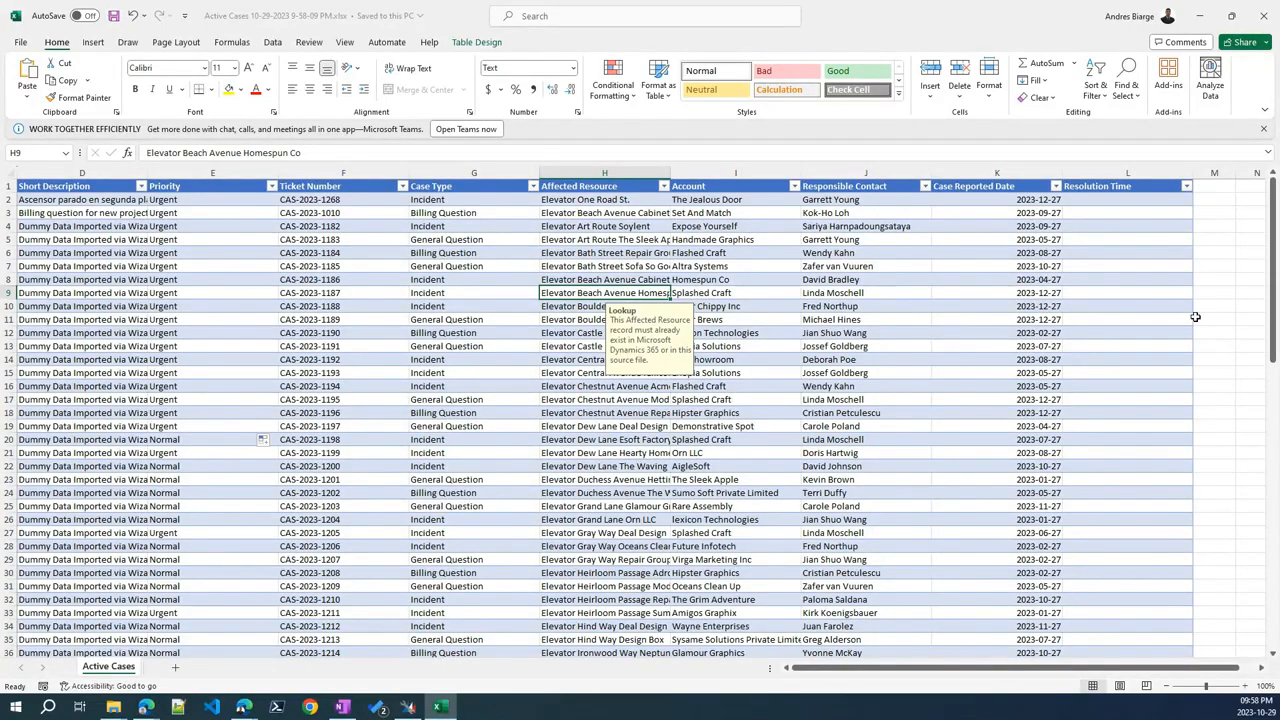
pyautogui.scroll(-5, 328, 366)
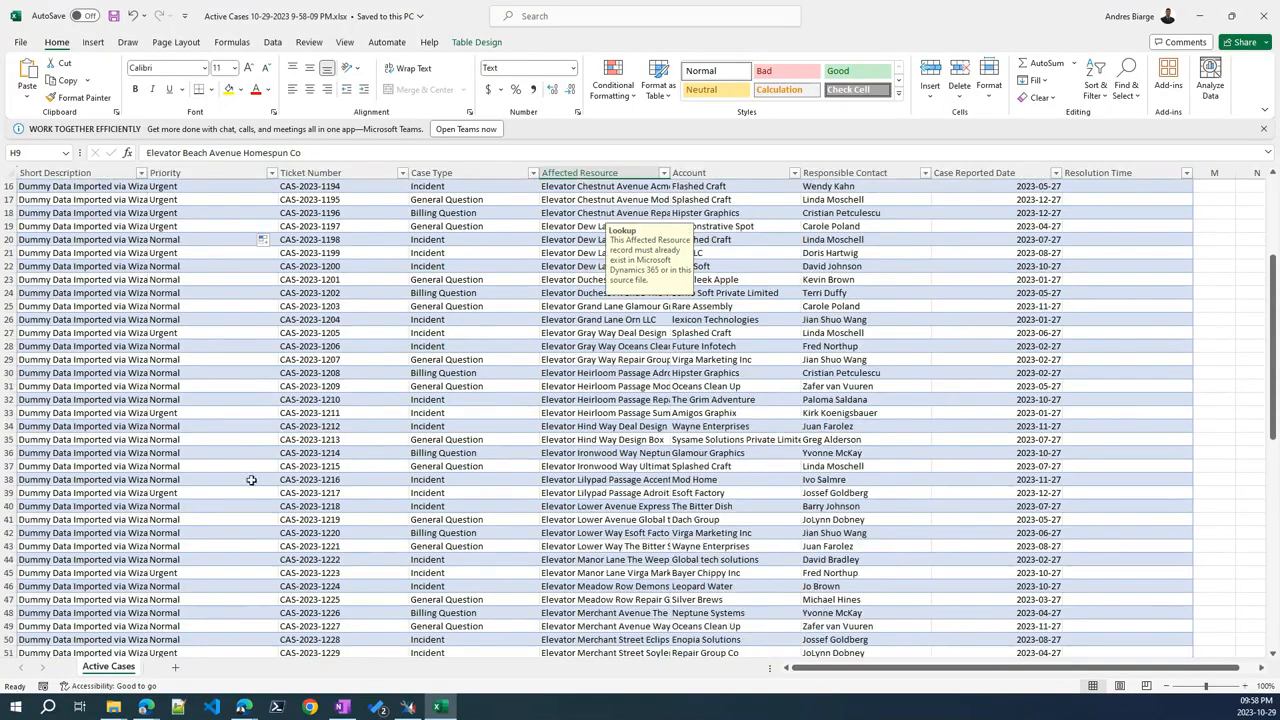
pyautogui.scroll(5, 633, 379)
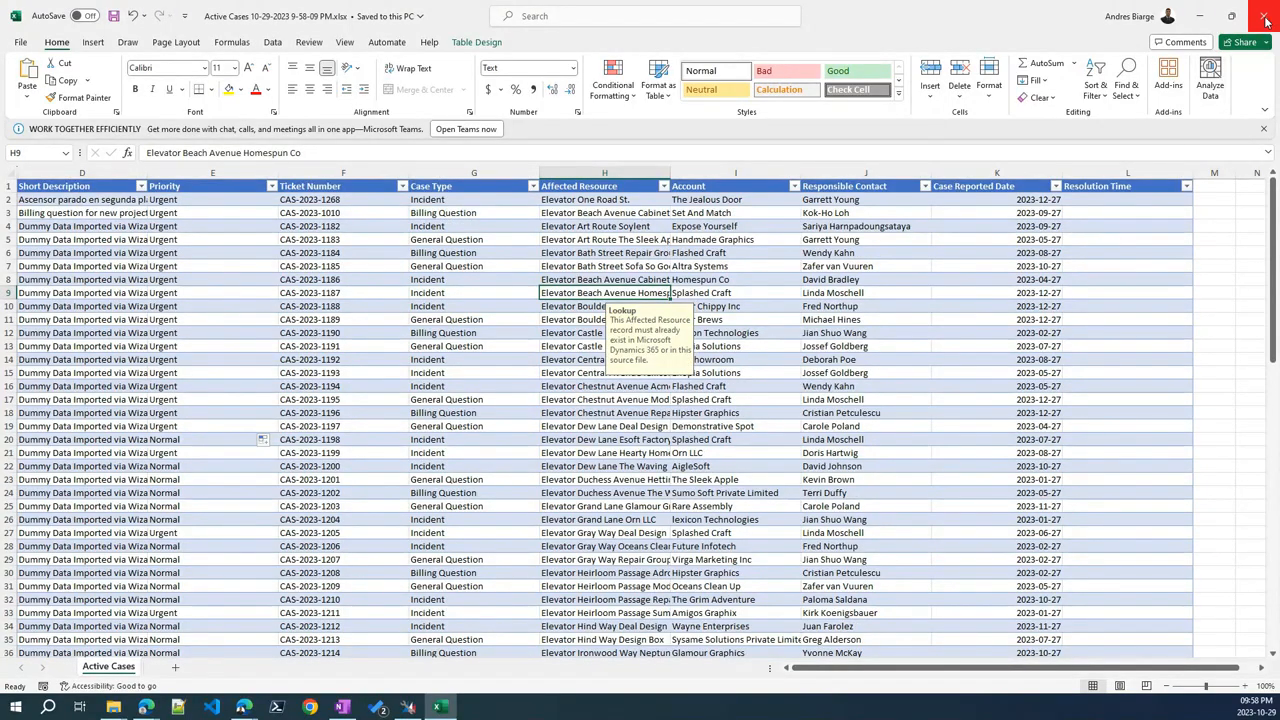
pyautogui.click(1266, 20)
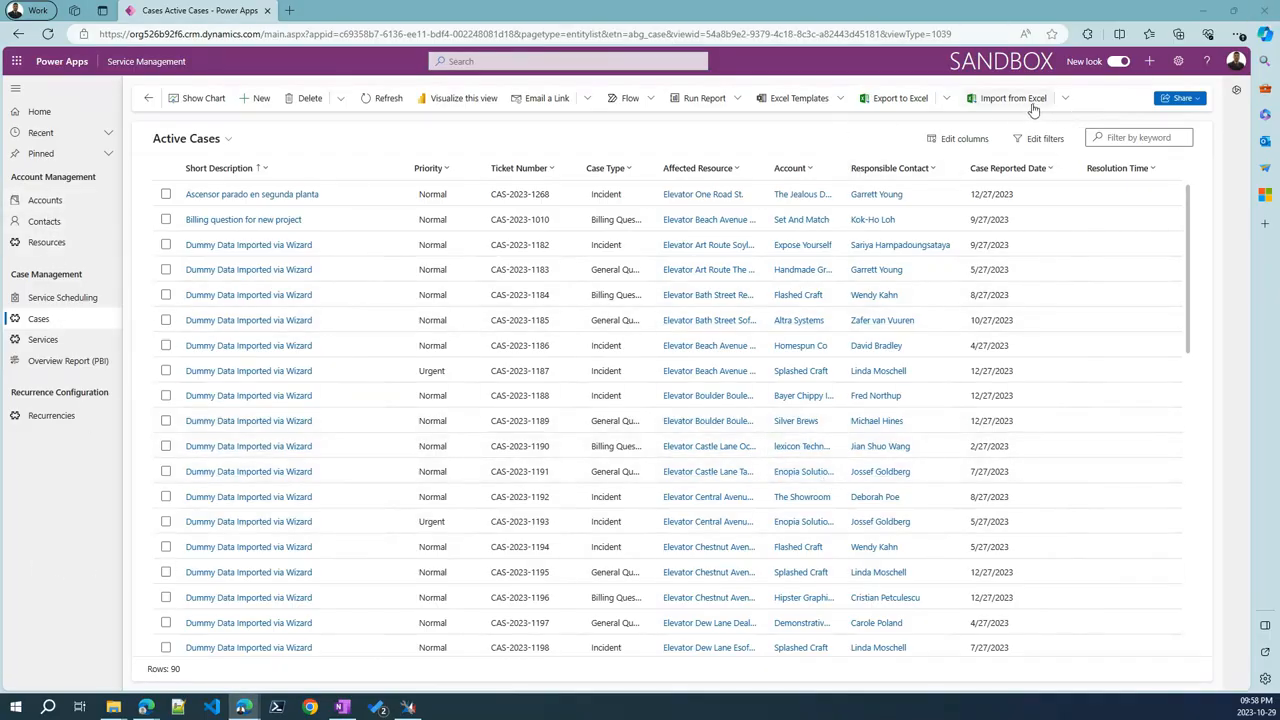
# Start an Excel import of the Active Cases 10-25-2023 workbook
pyautogui.click(1065, 100)
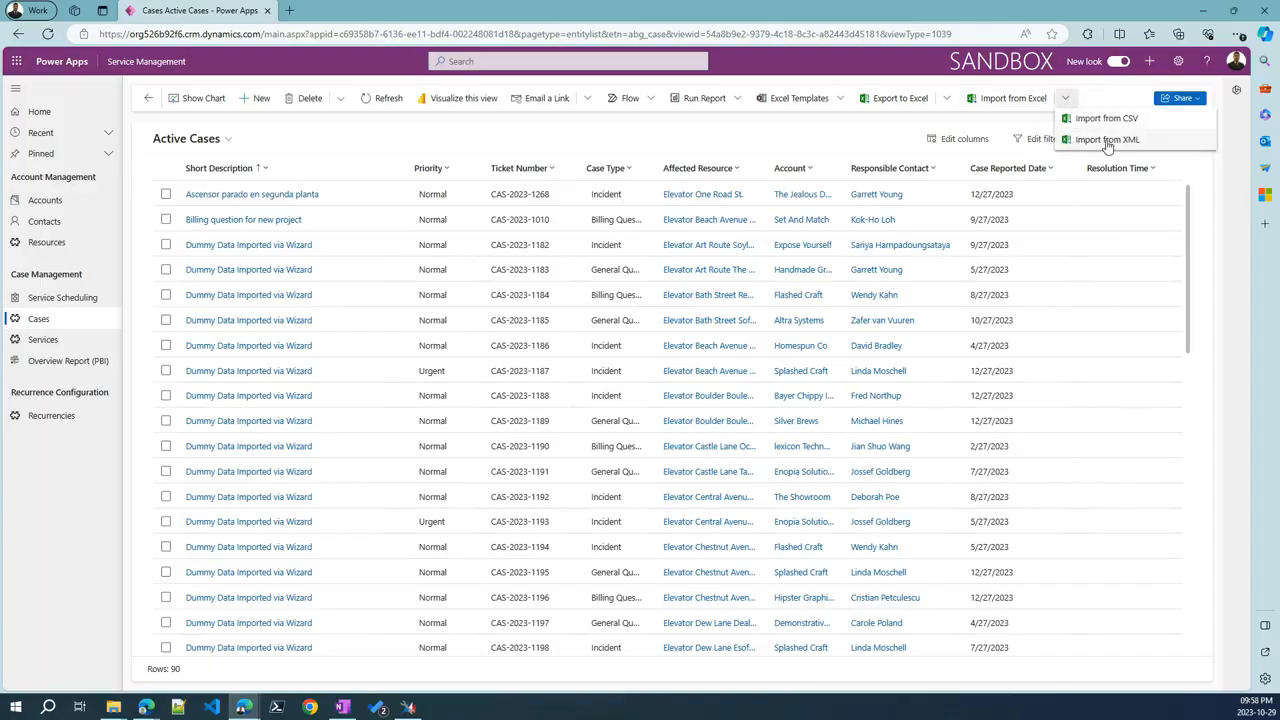
pyautogui.click(1001, 103)
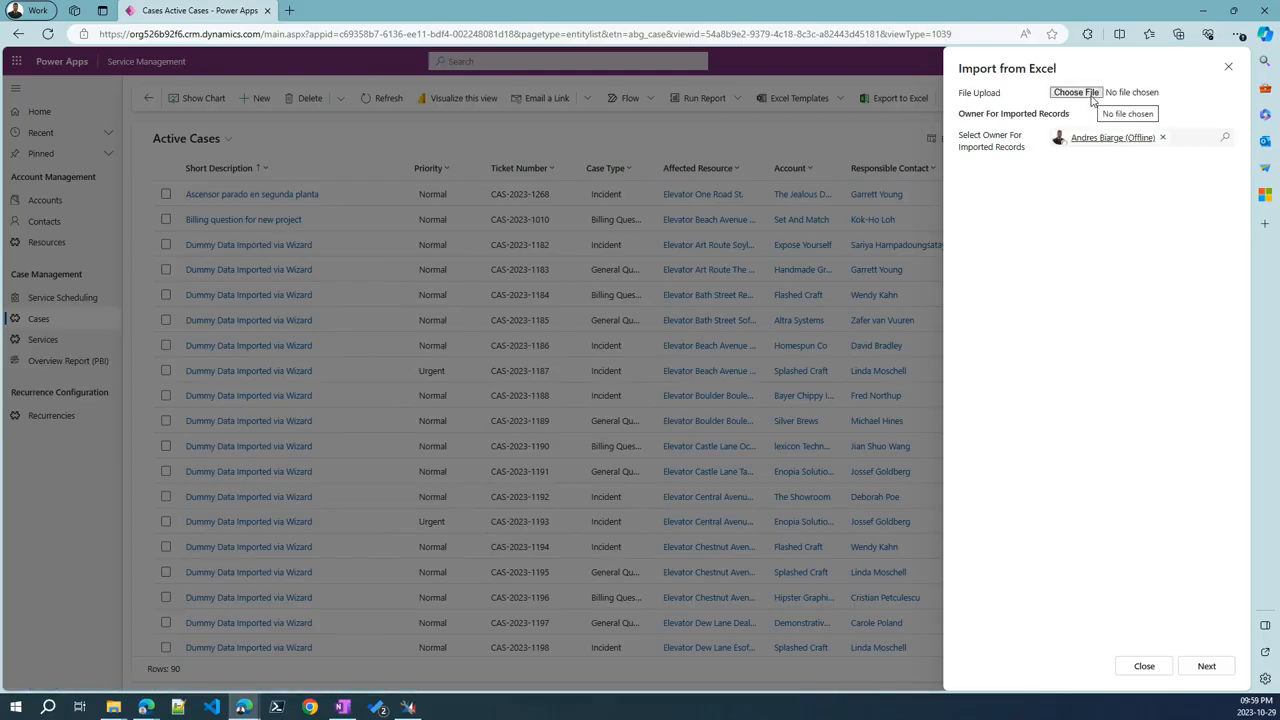
pyautogui.click(1093, 94)
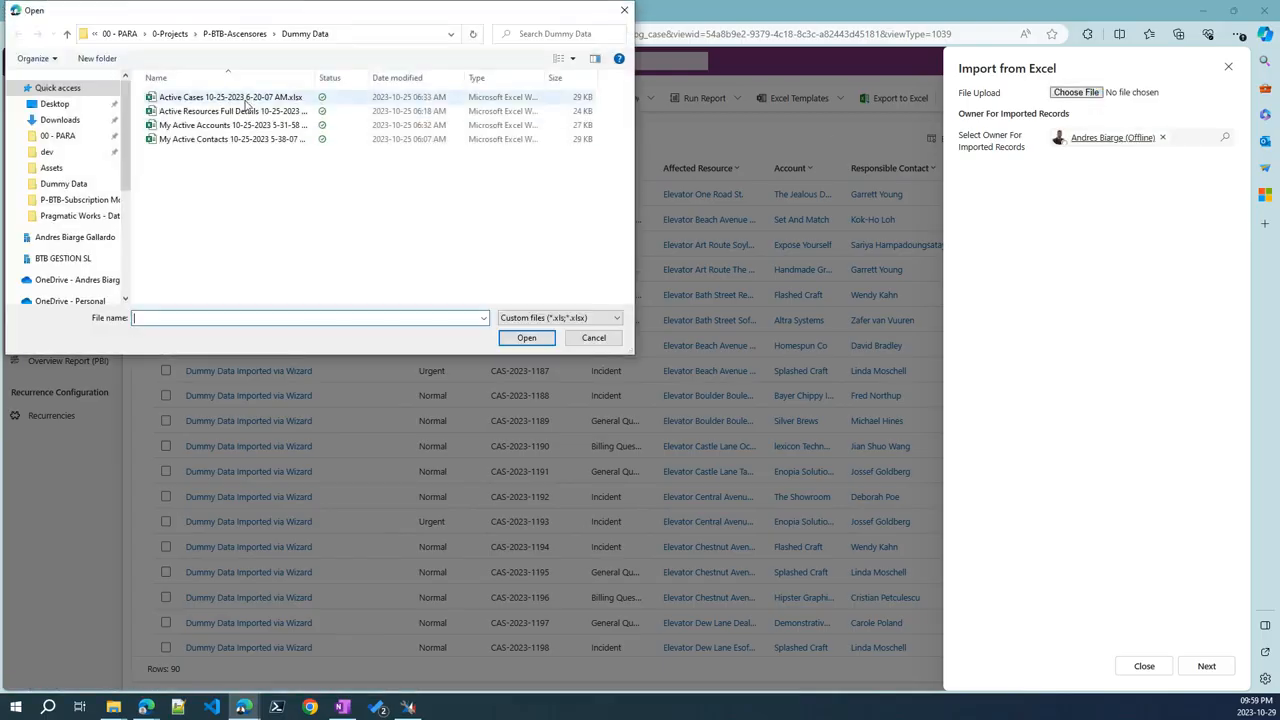
pyautogui.doubleClick(218, 97)
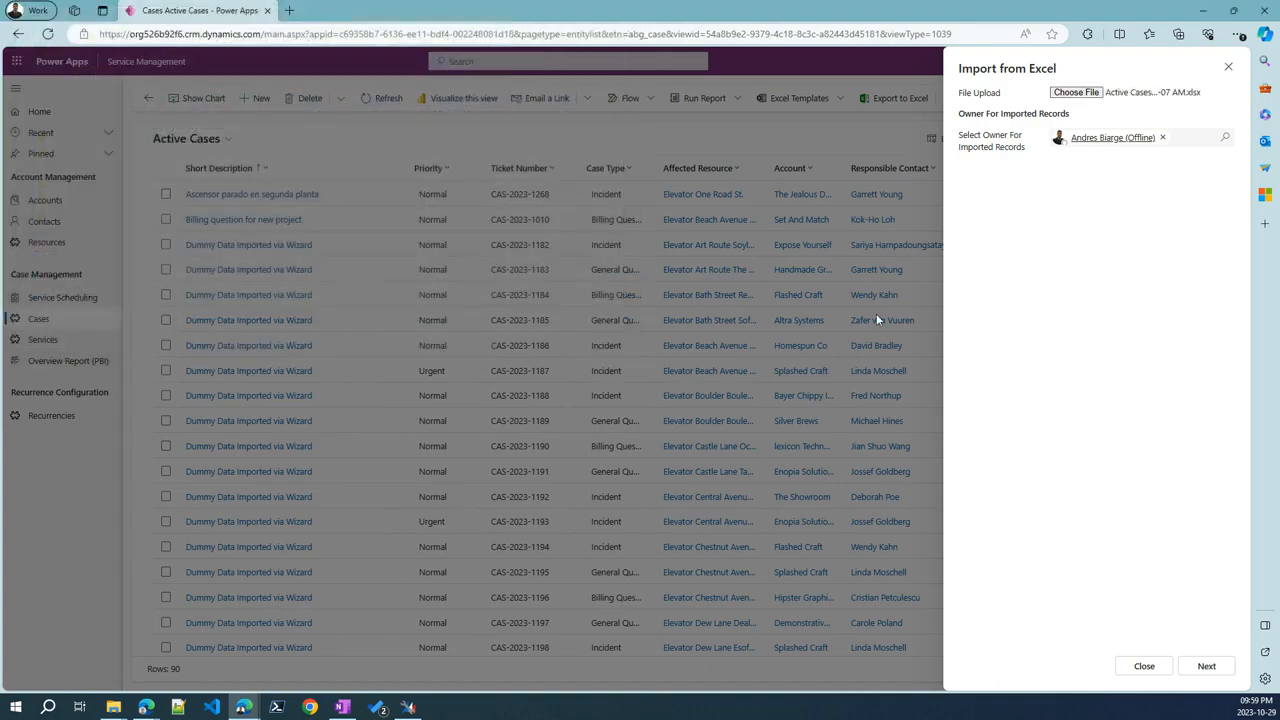
pyautogui.click(1206, 666)
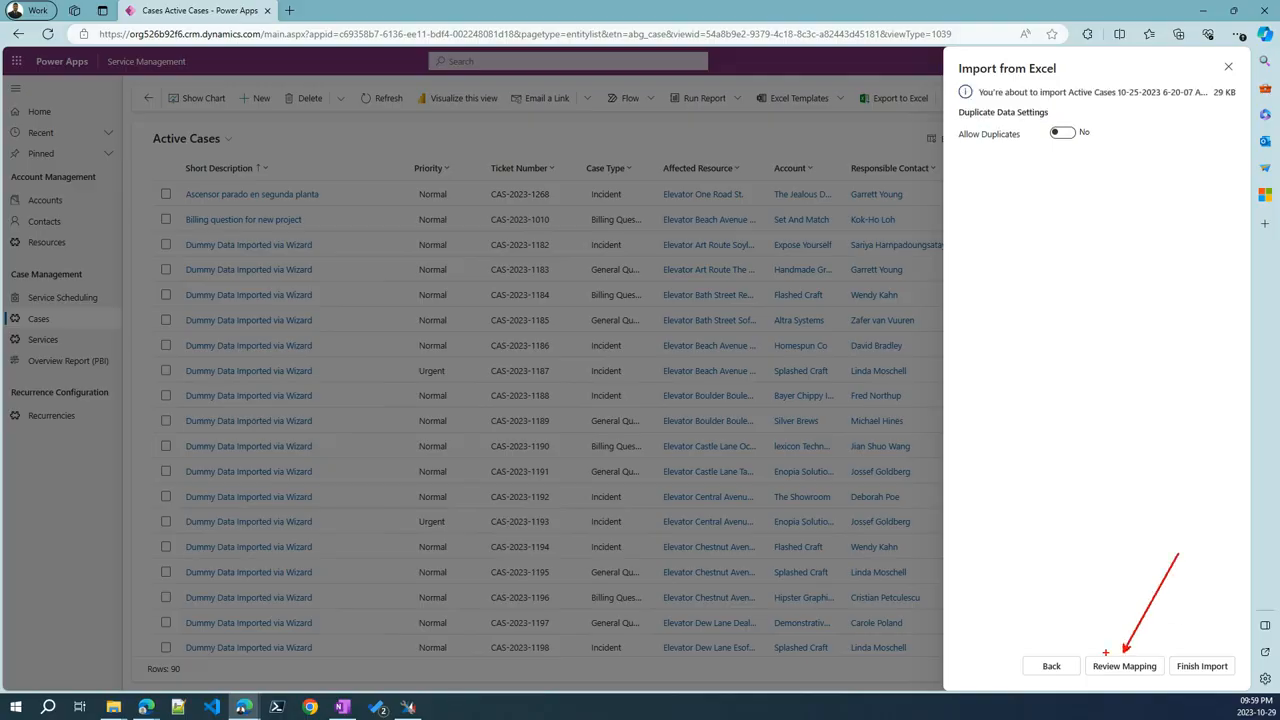
# Review the column mapping, keep Short Description mapped to Short Description, then close the import
pyautogui.click(1124, 666)
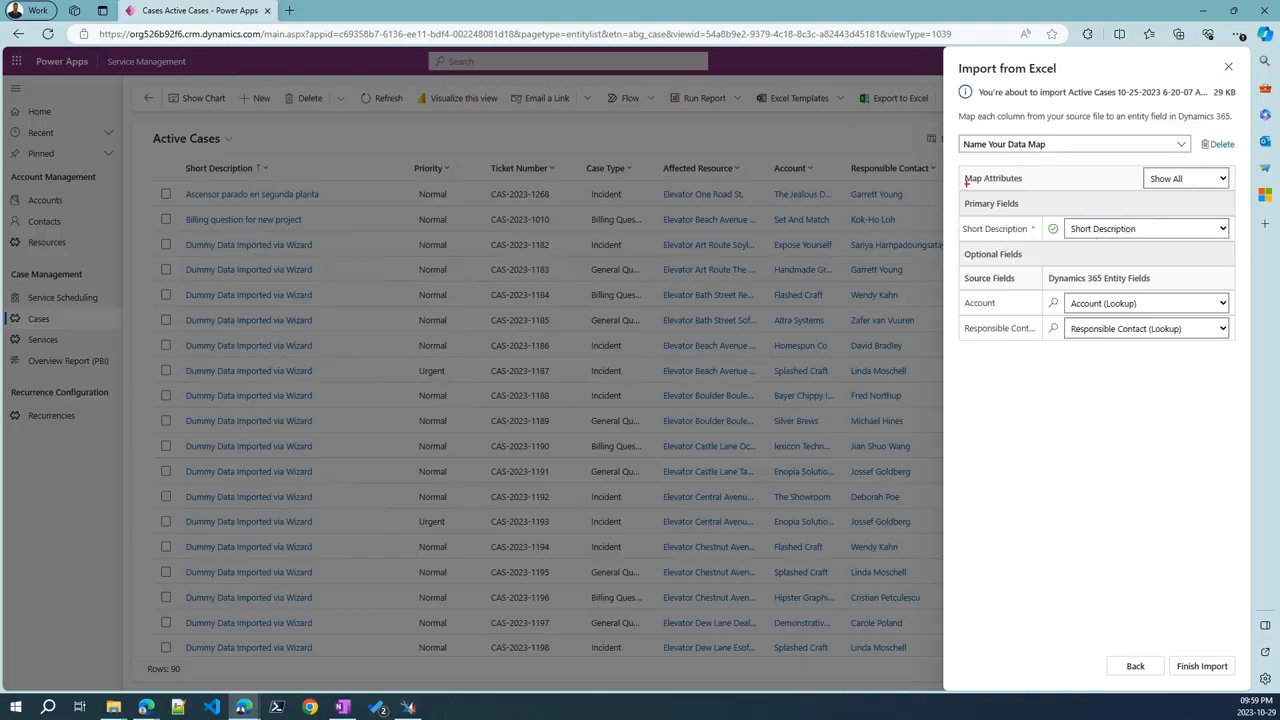
pyautogui.moveTo(934, 157); pyautogui.dragTo(1045, 366)
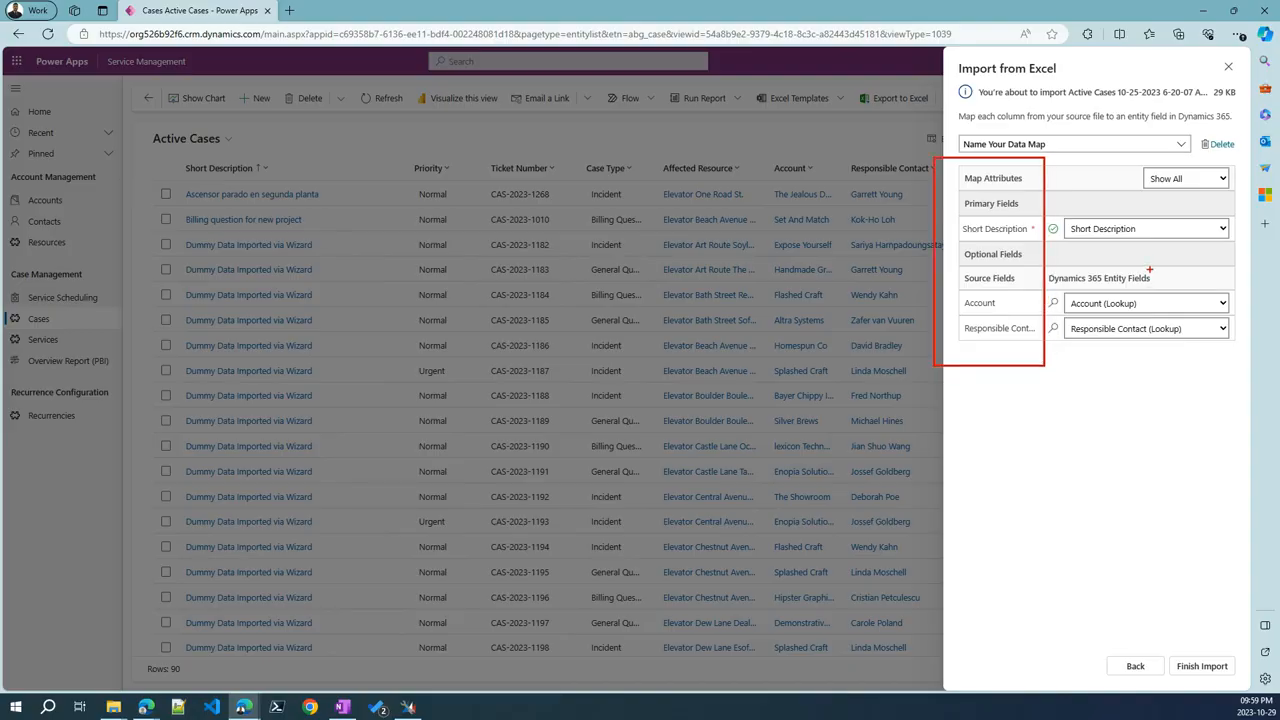
pyautogui.moveTo(1061, 157); pyautogui.dragTo(1237, 370)
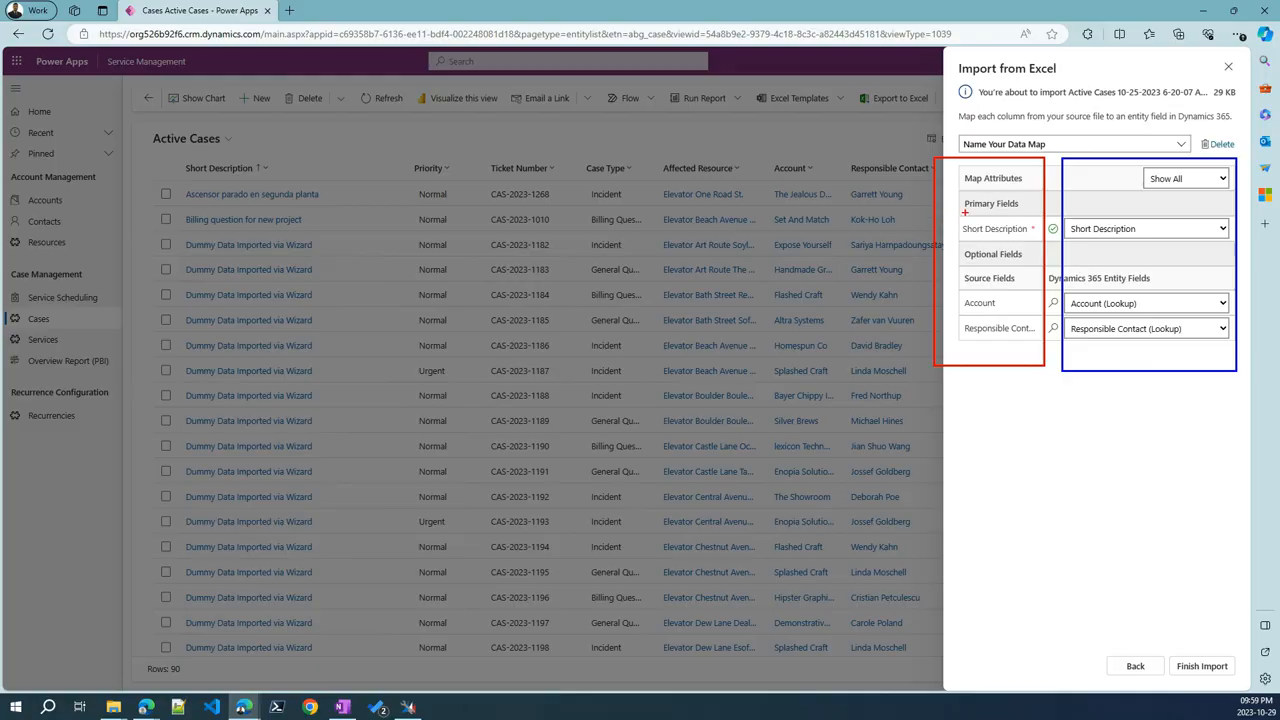
pyautogui.click(1222, 229)
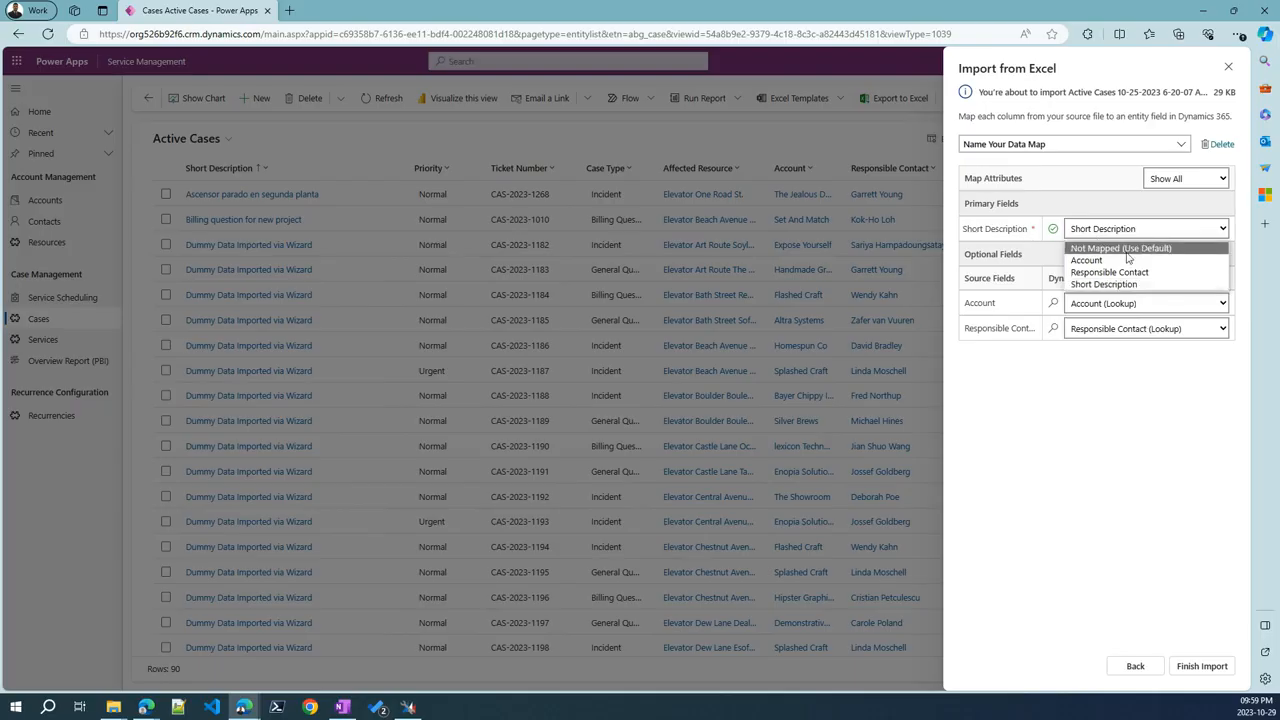
pyautogui.click(1118, 284)
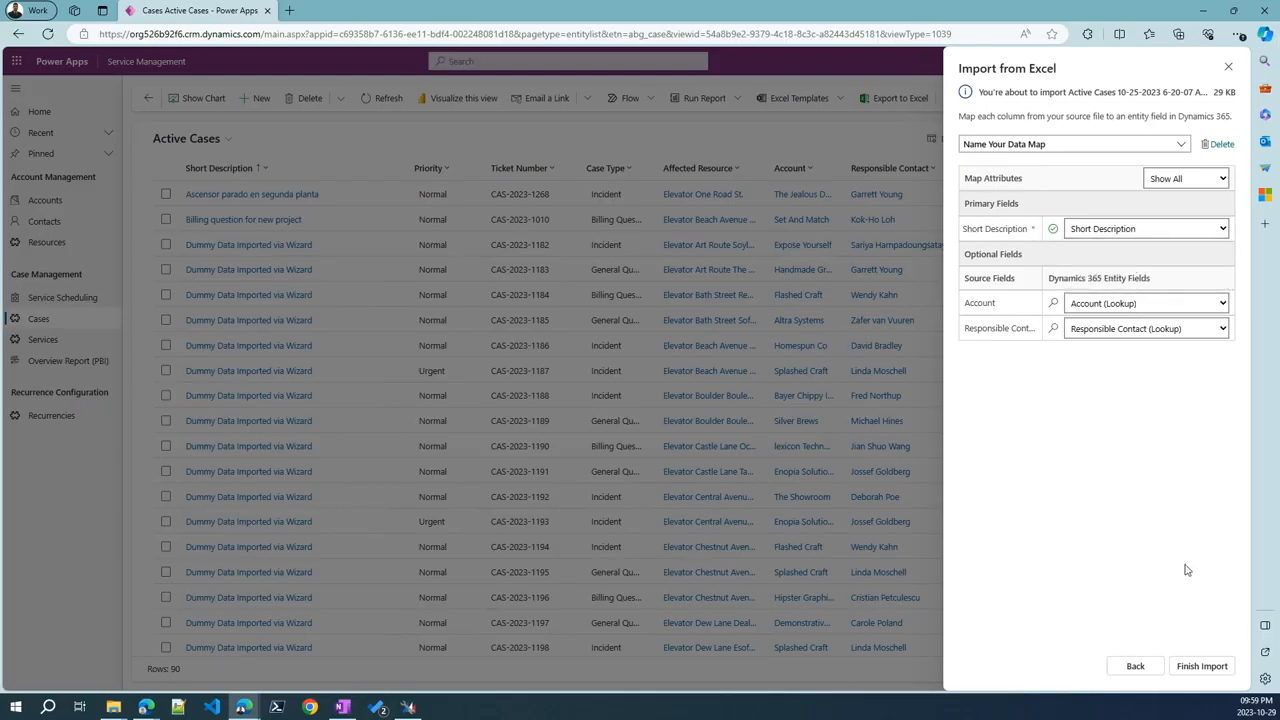
pyautogui.click(1227, 70)
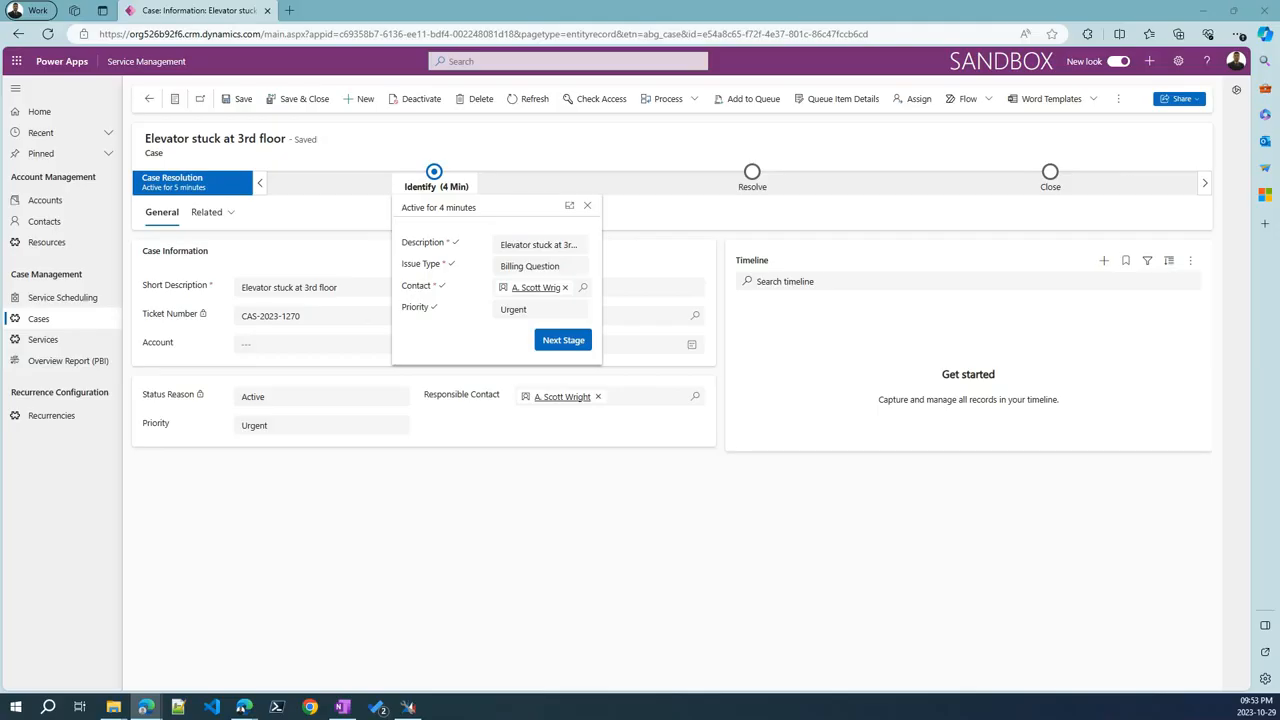
# Open Service Scheduling, showing two unscheduled Recurrent Monthly Maintenance services
pyautogui.click(60, 299)
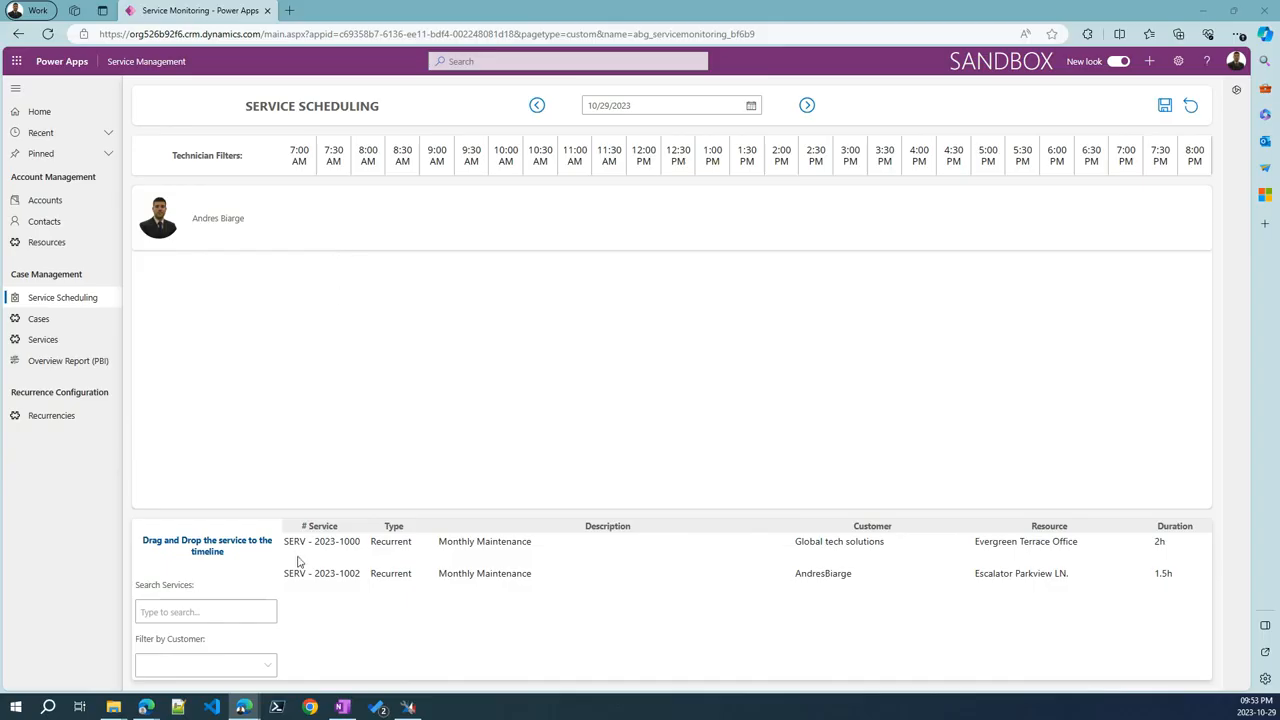
pyautogui.moveTo(297, 562); pyautogui.dragTo(296, 213)
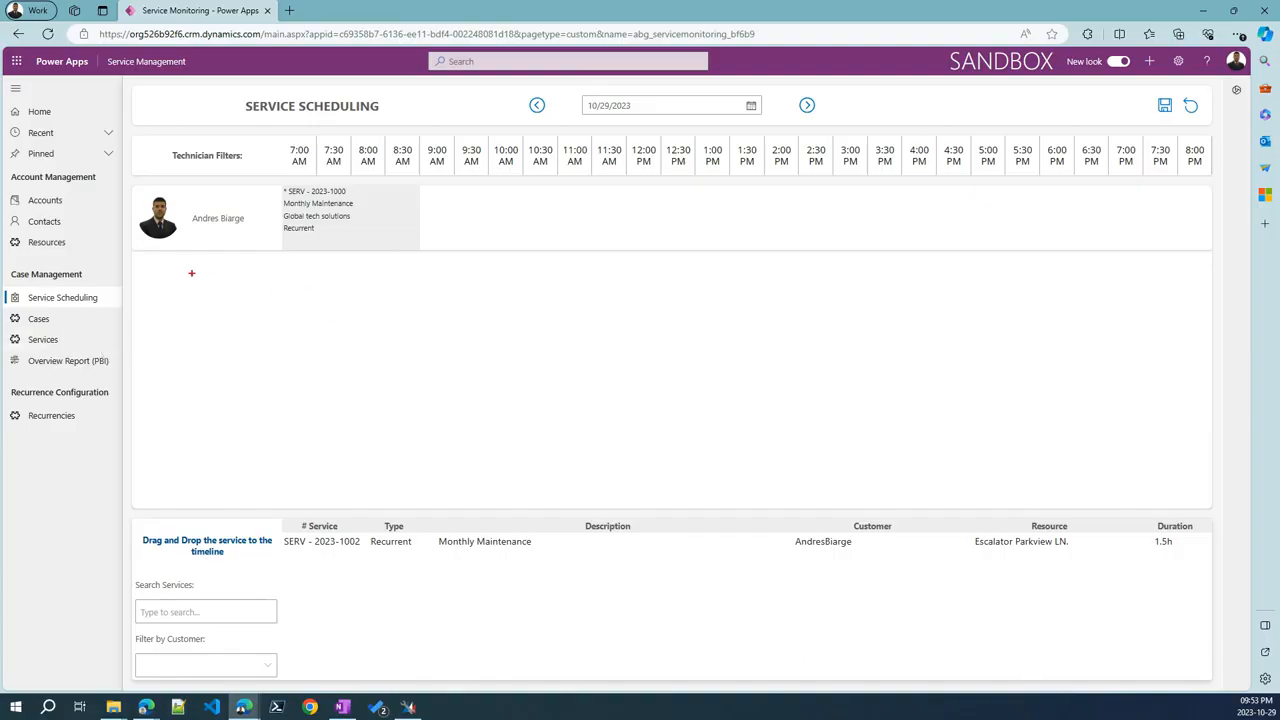
pyautogui.moveTo(226, 225); pyautogui.dragTo(256, 223)
pyautogui.moveTo(134, 260); pyautogui.dragTo(664, 300)
pyautogui.moveTo(123, 320); pyautogui.dragTo(678, 369)
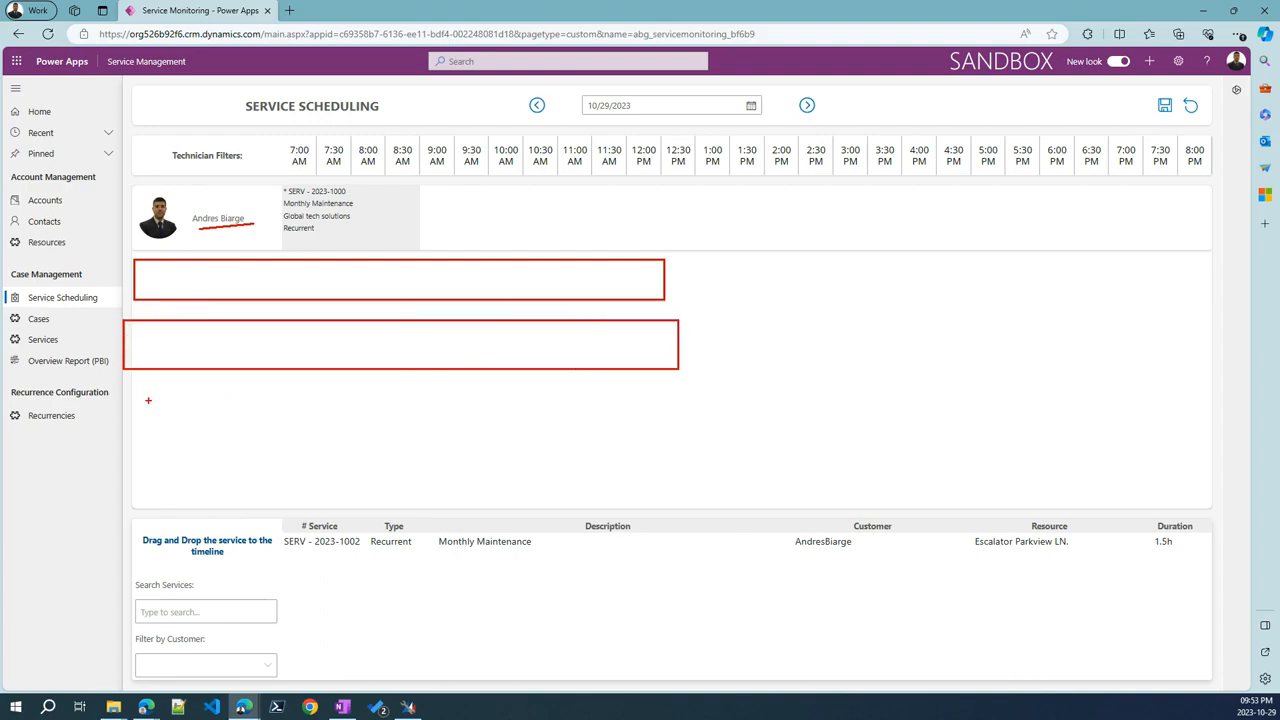
pyautogui.moveTo(148, 400); pyautogui.dragTo(623, 464)
pyautogui.press('Escape')
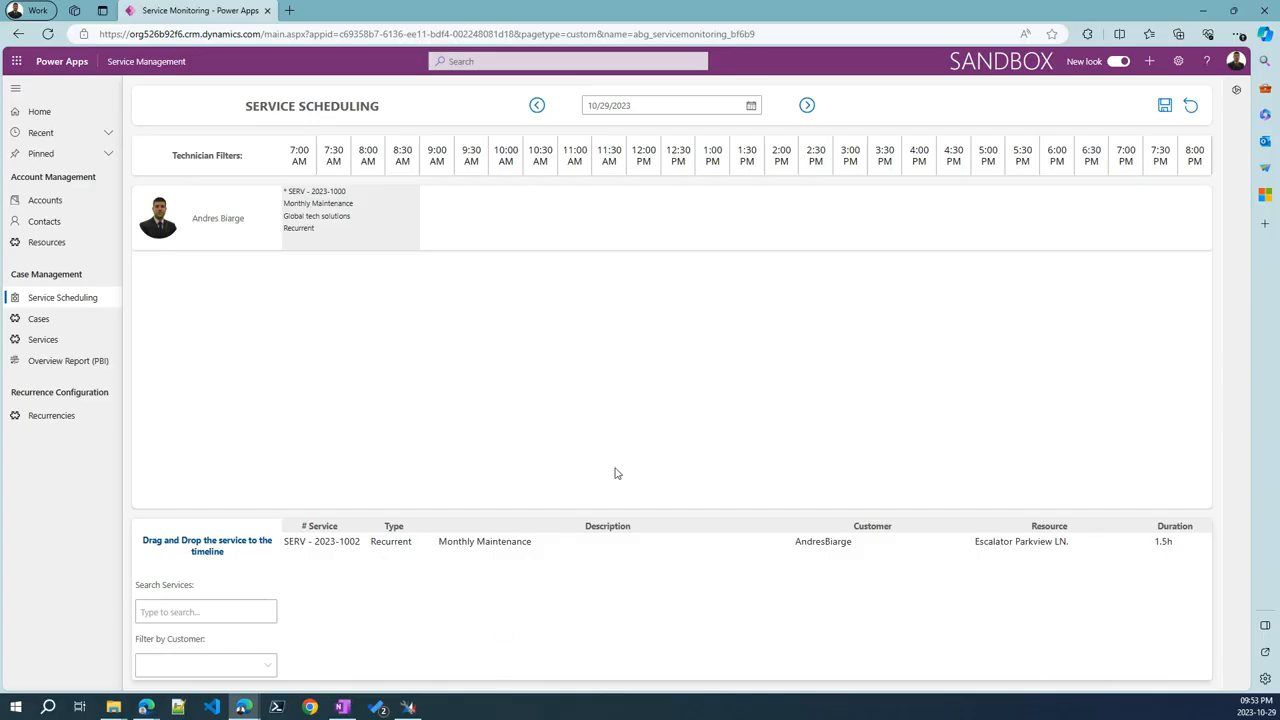
pyautogui.click(751, 107)
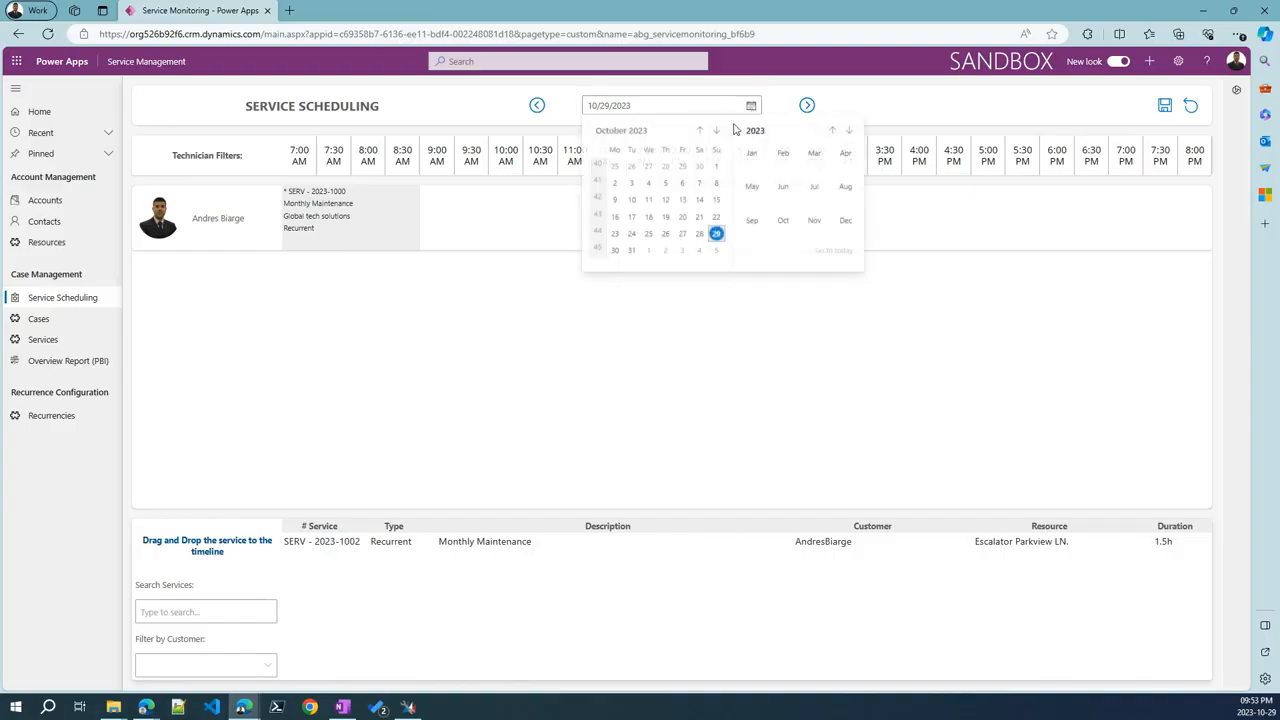
pyautogui.click(537, 105)
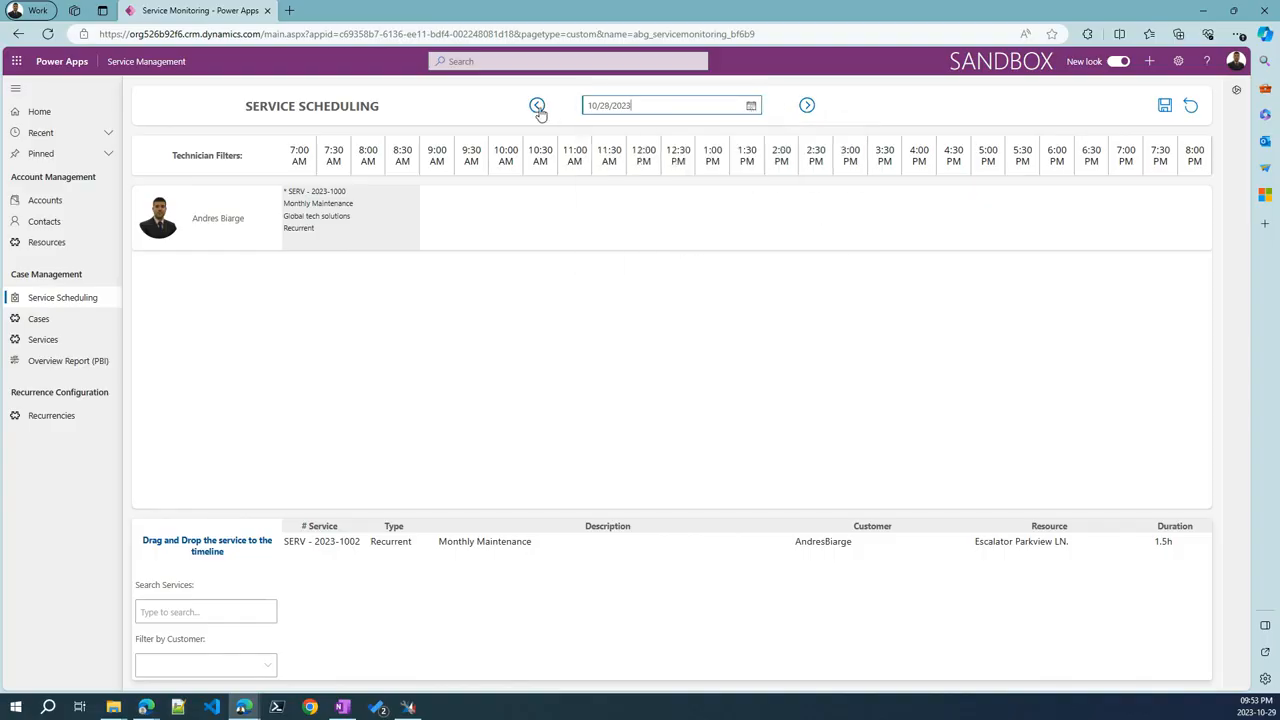
pyautogui.click(812, 110)
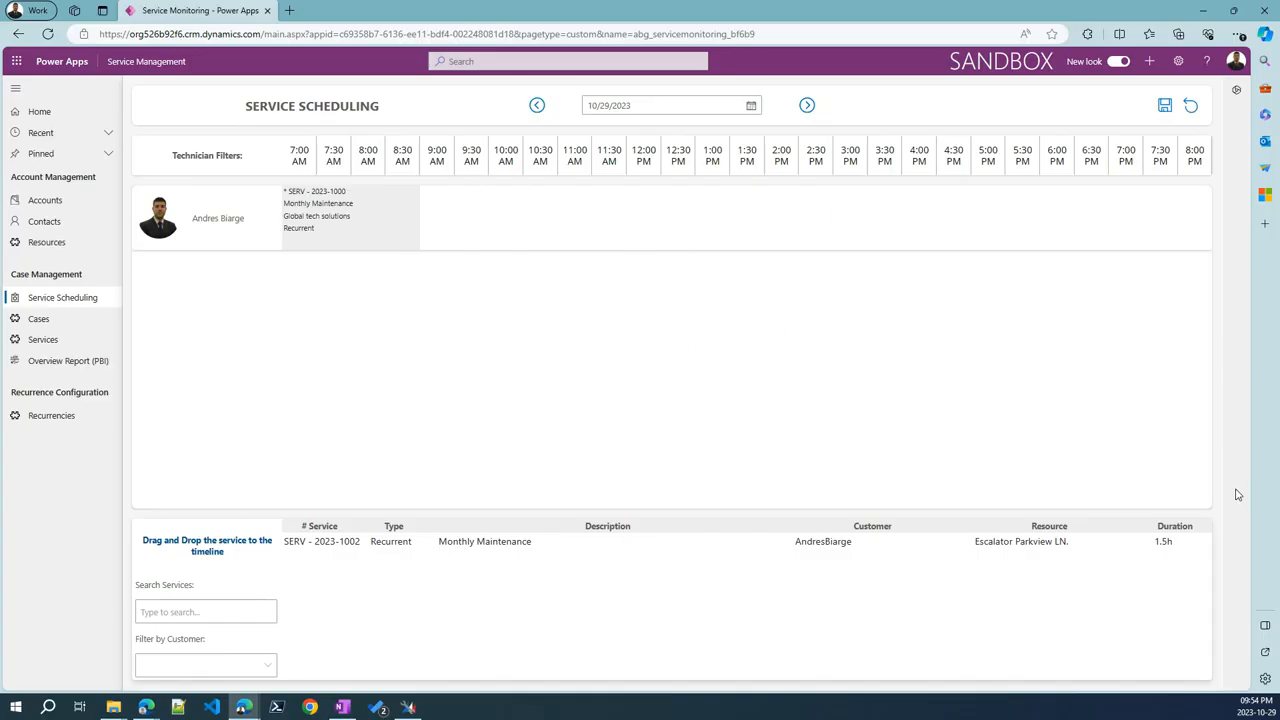
# Open the Monthly Maintenance service record and save its Service Type as Incident
pyautogui.click(82, 338)
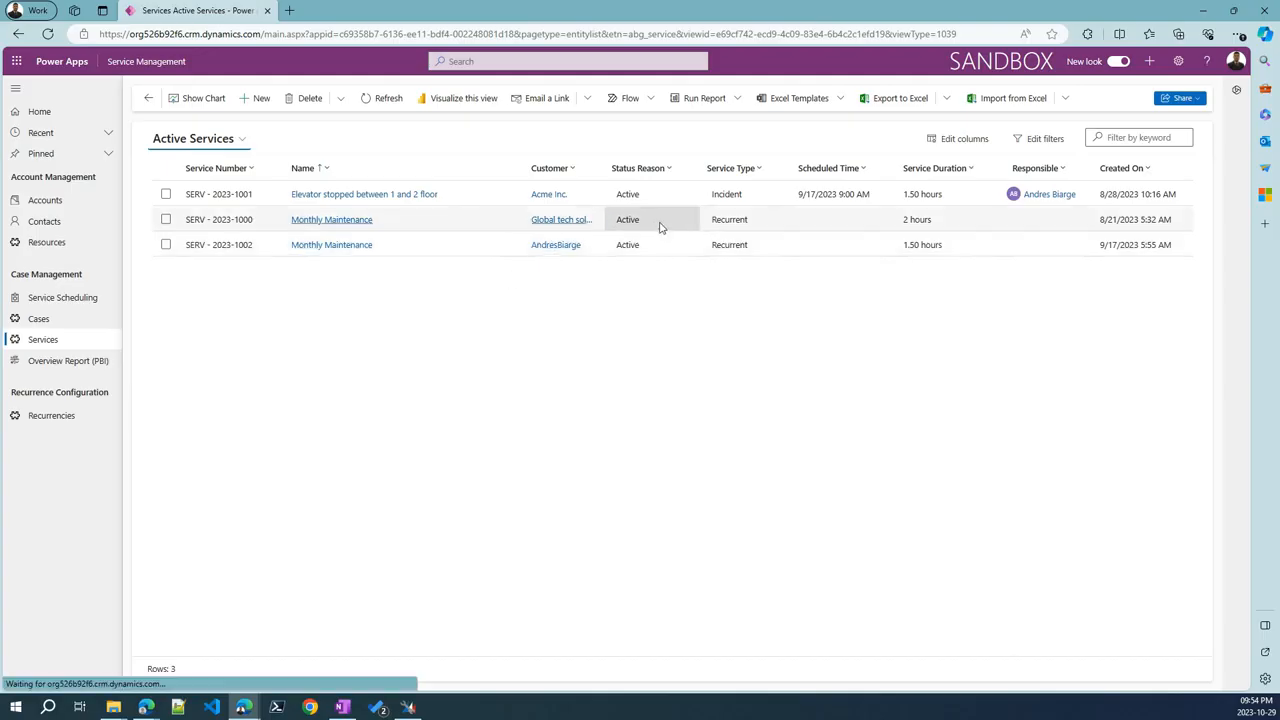
pyautogui.doubleClick(661, 222)
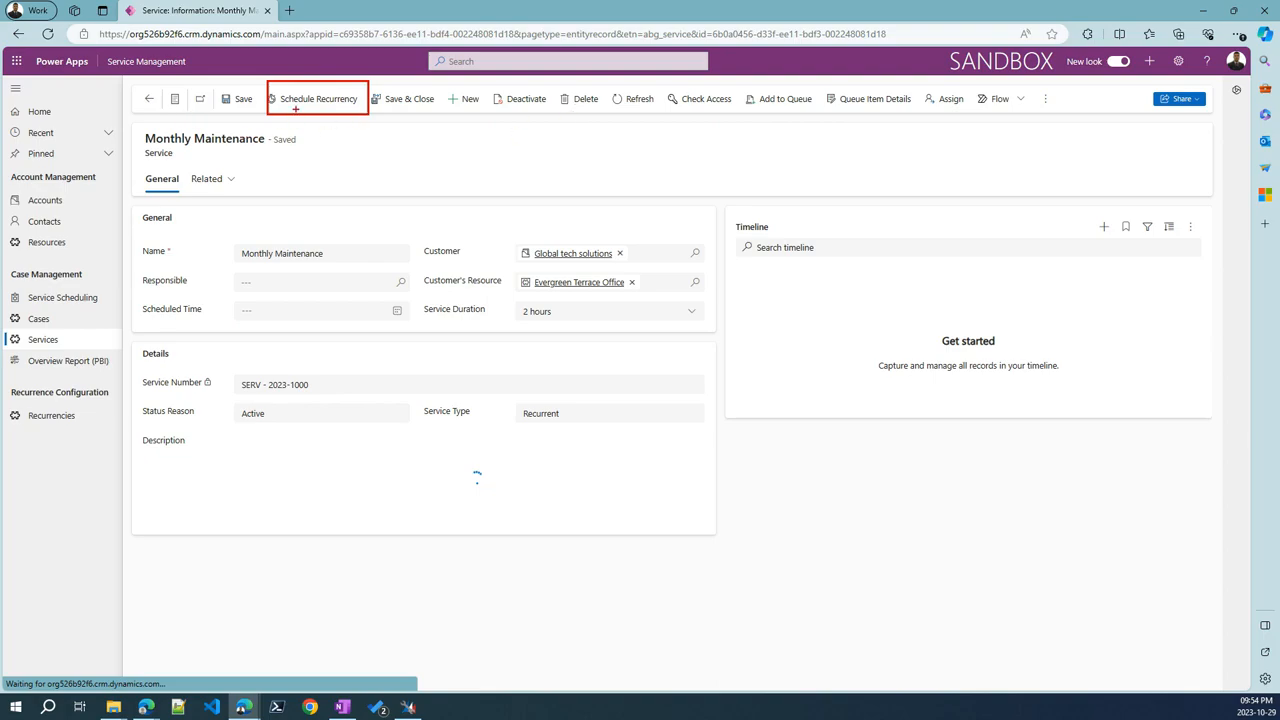
pyautogui.moveTo(296, 108); pyautogui.dragTo(288, 194)
pyautogui.press('Escape')
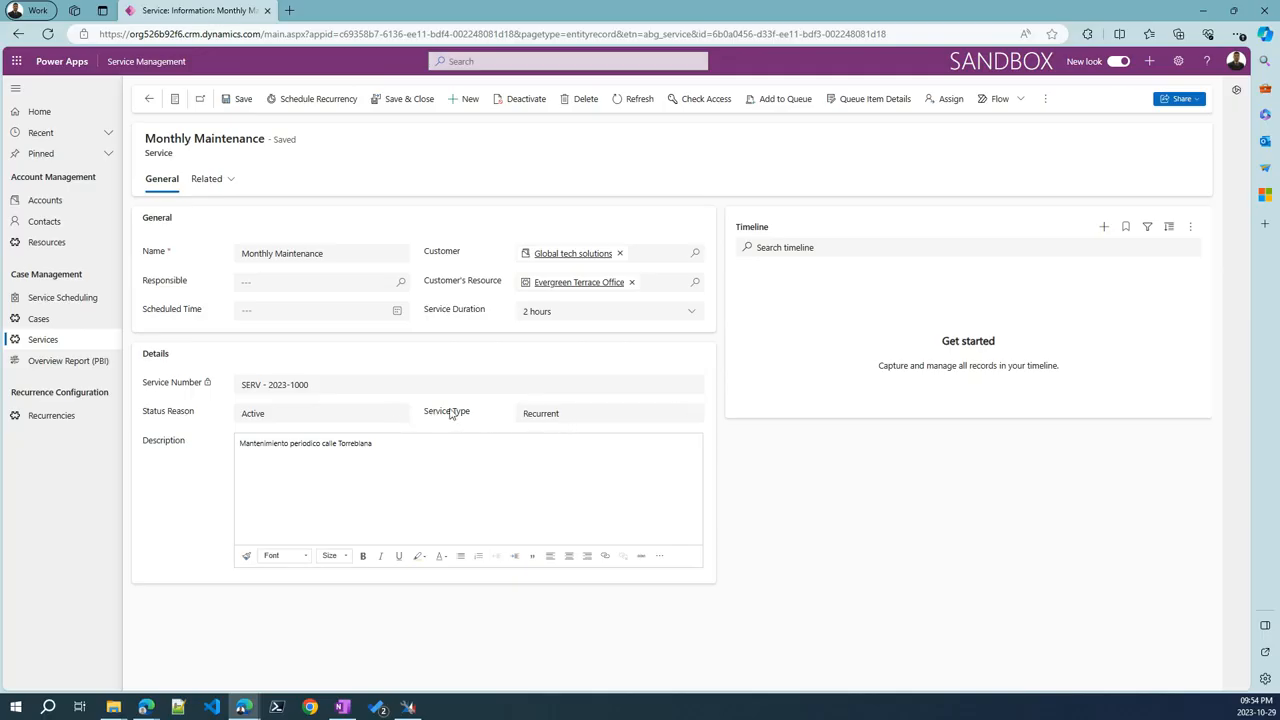
pyautogui.click(571, 416)
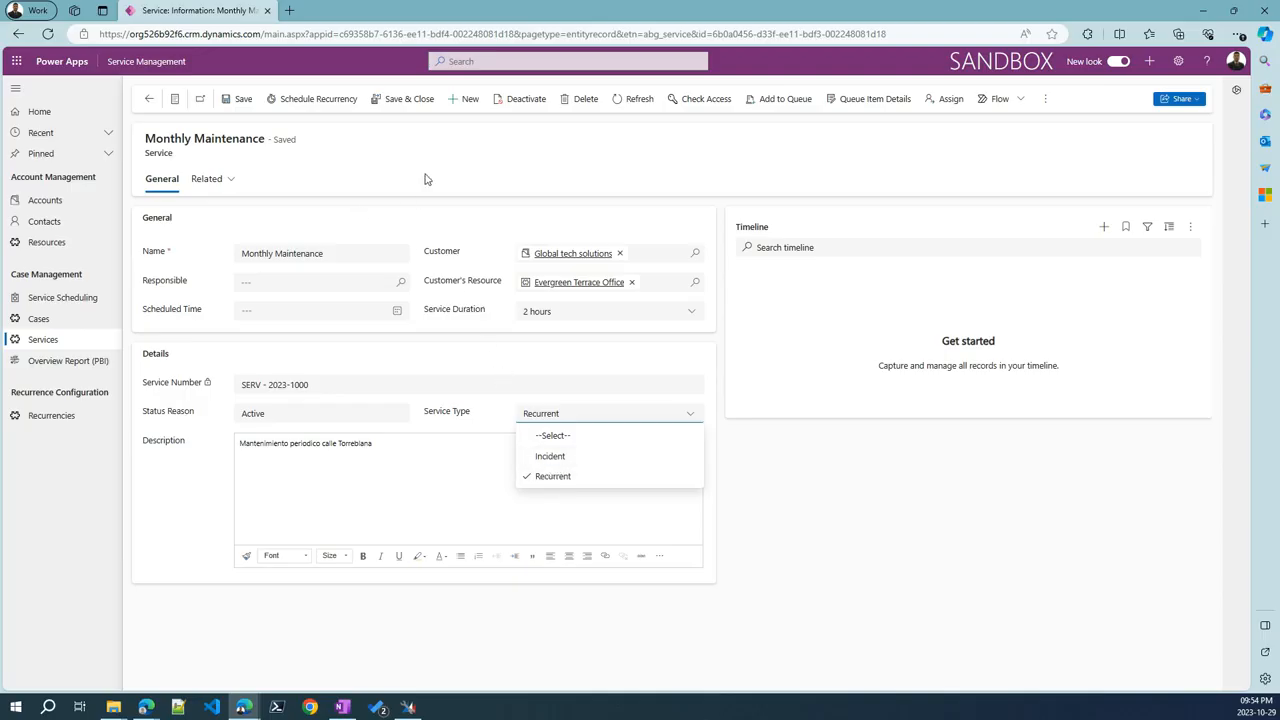
pyautogui.click(569, 458)
pyautogui.click(250, 102)
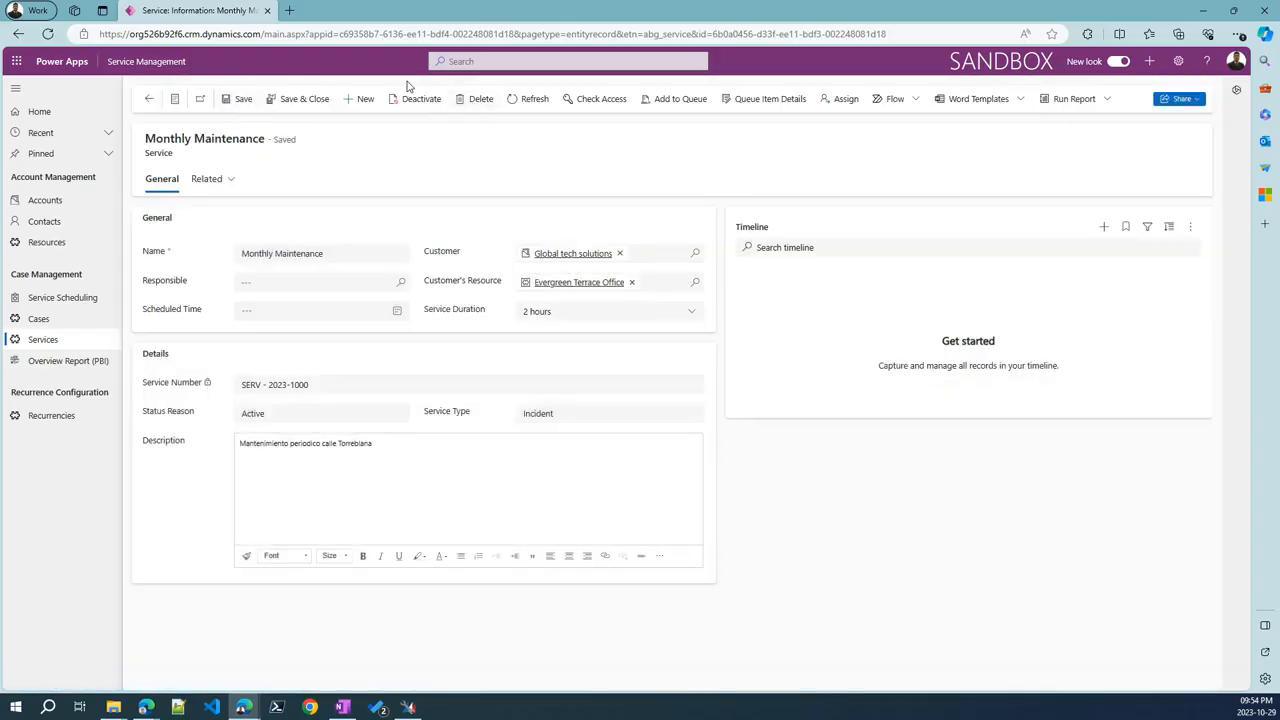
# Set the Service Type back to Recurrent, save, and open Schedule Recurrency
pyautogui.click(545, 422)
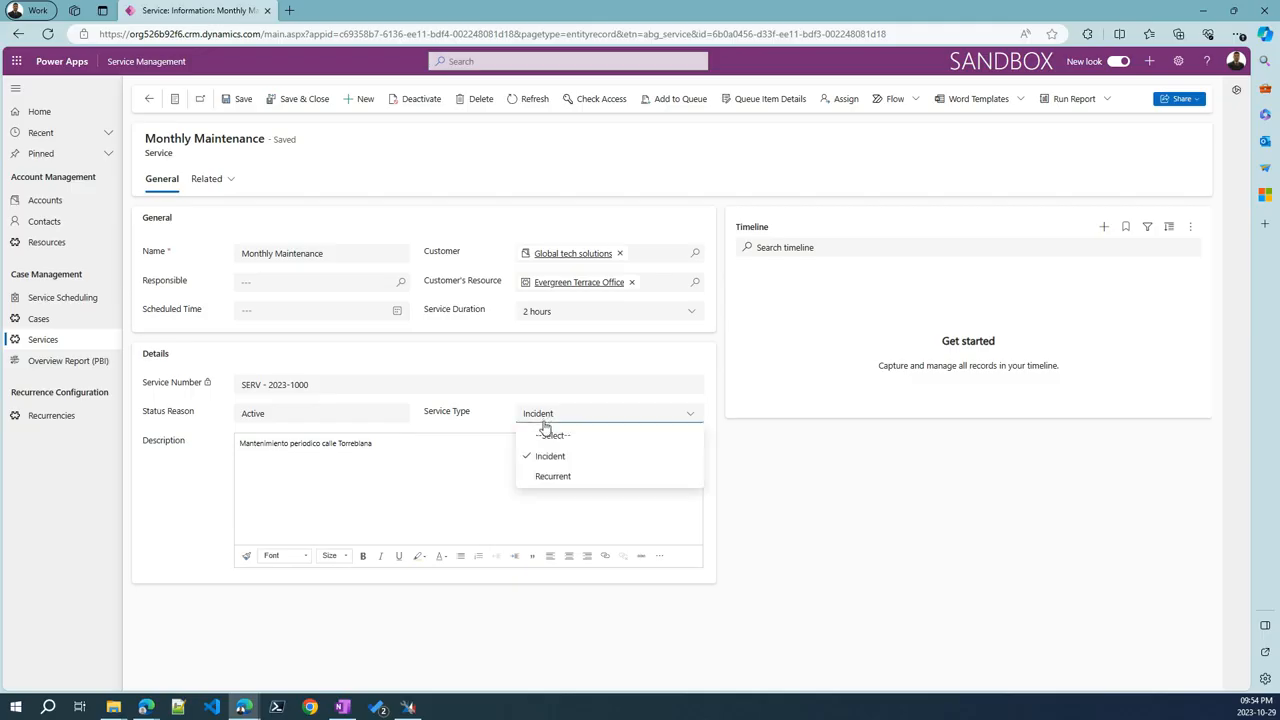
pyautogui.click(553, 477)
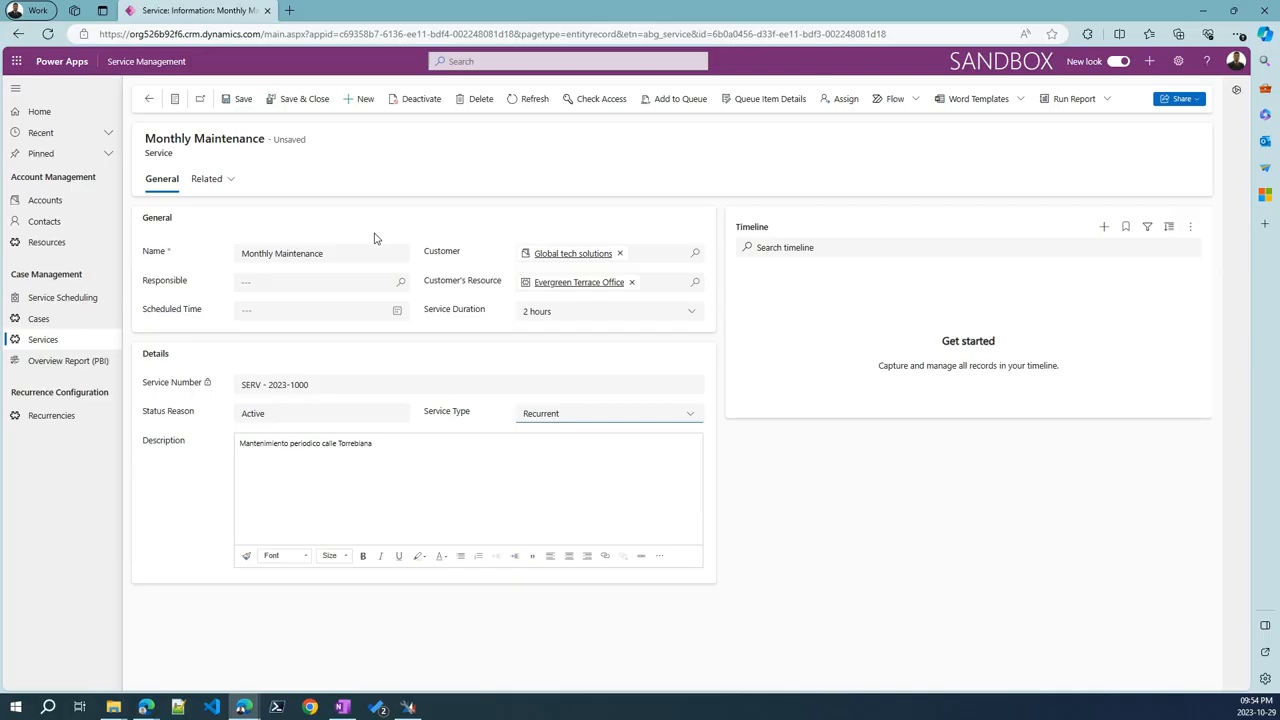
pyautogui.click(224, 102)
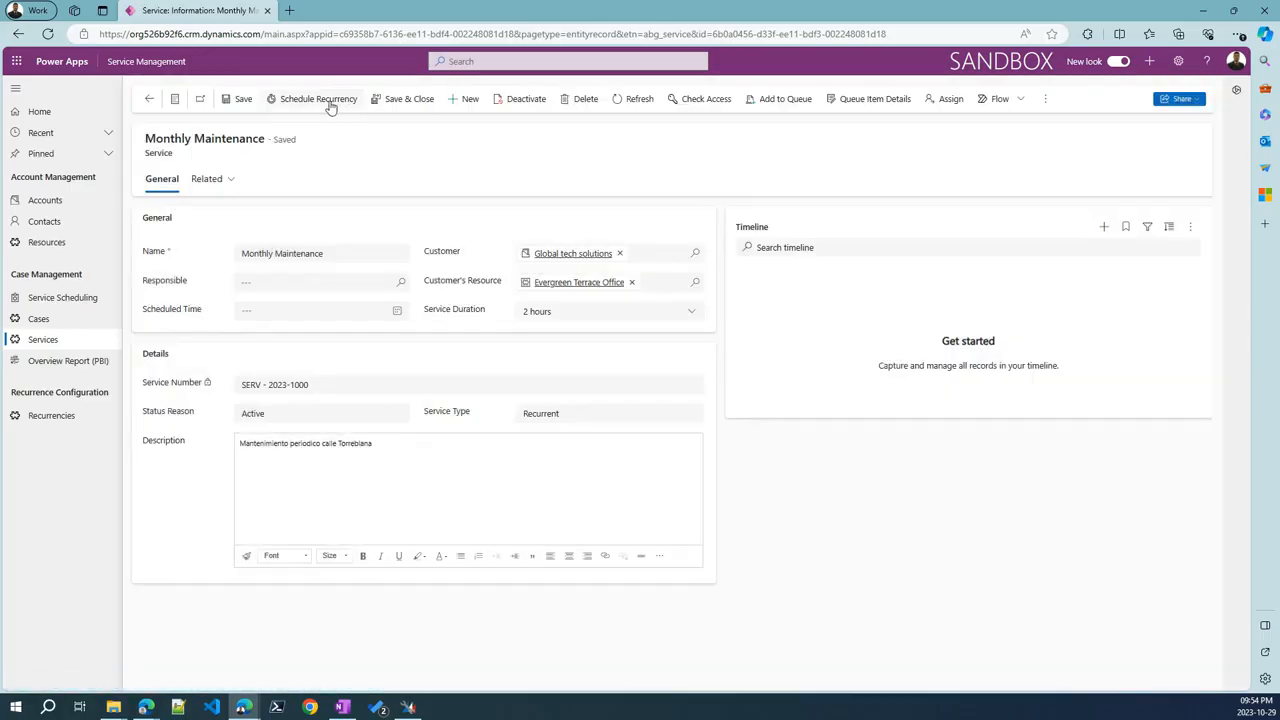
pyautogui.click(330, 100)
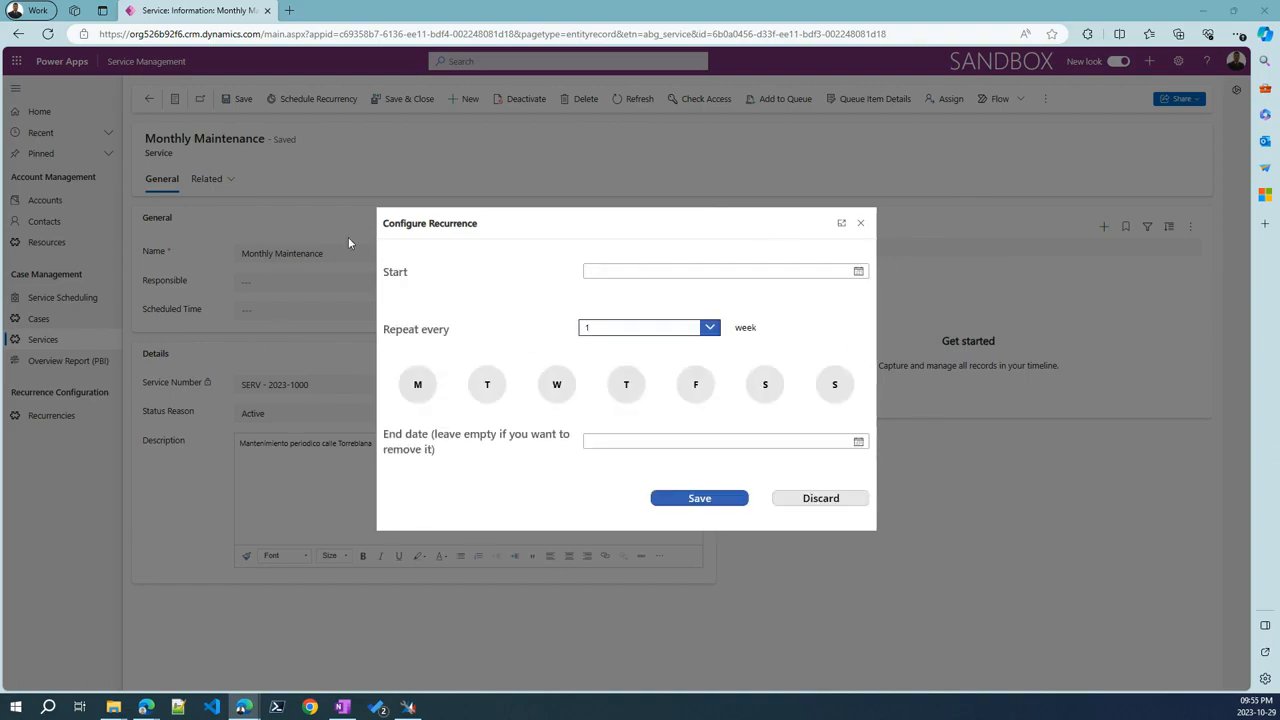
# Set the recurrence to start 11/2/2023, repeating every 6 weeks on Thursday
pyautogui.click(858, 272)
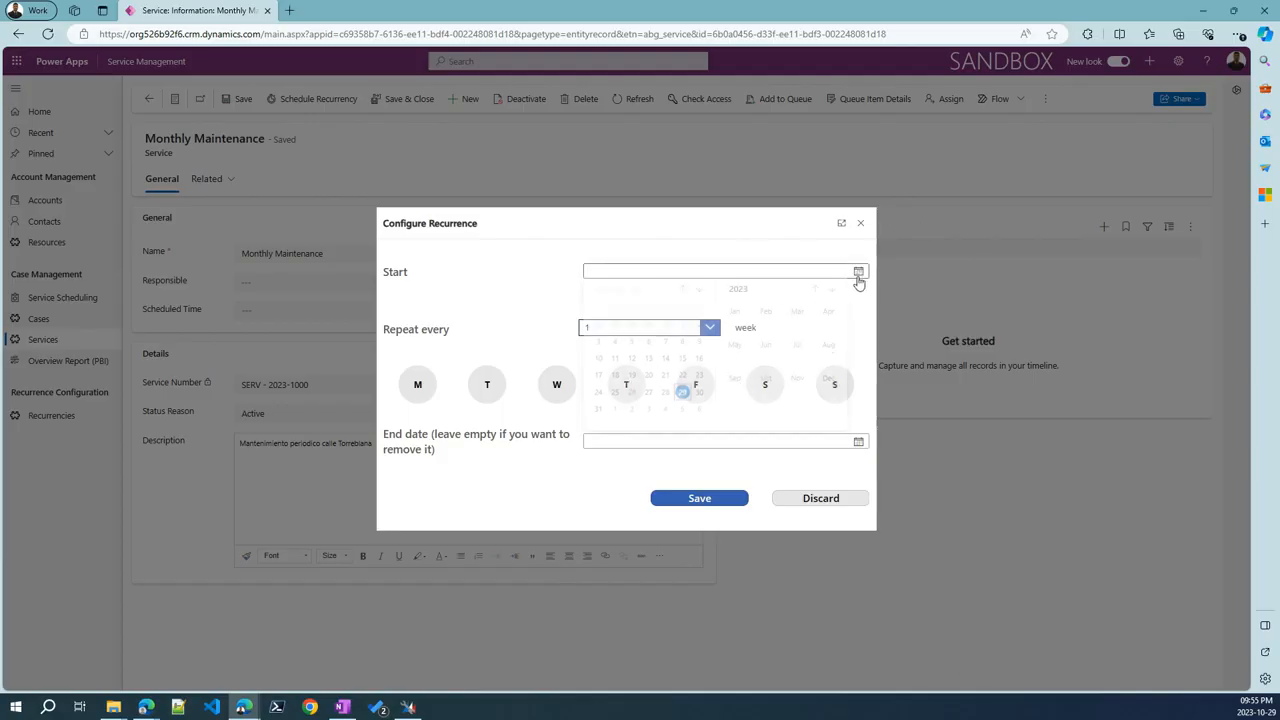
pyautogui.click(632, 415)
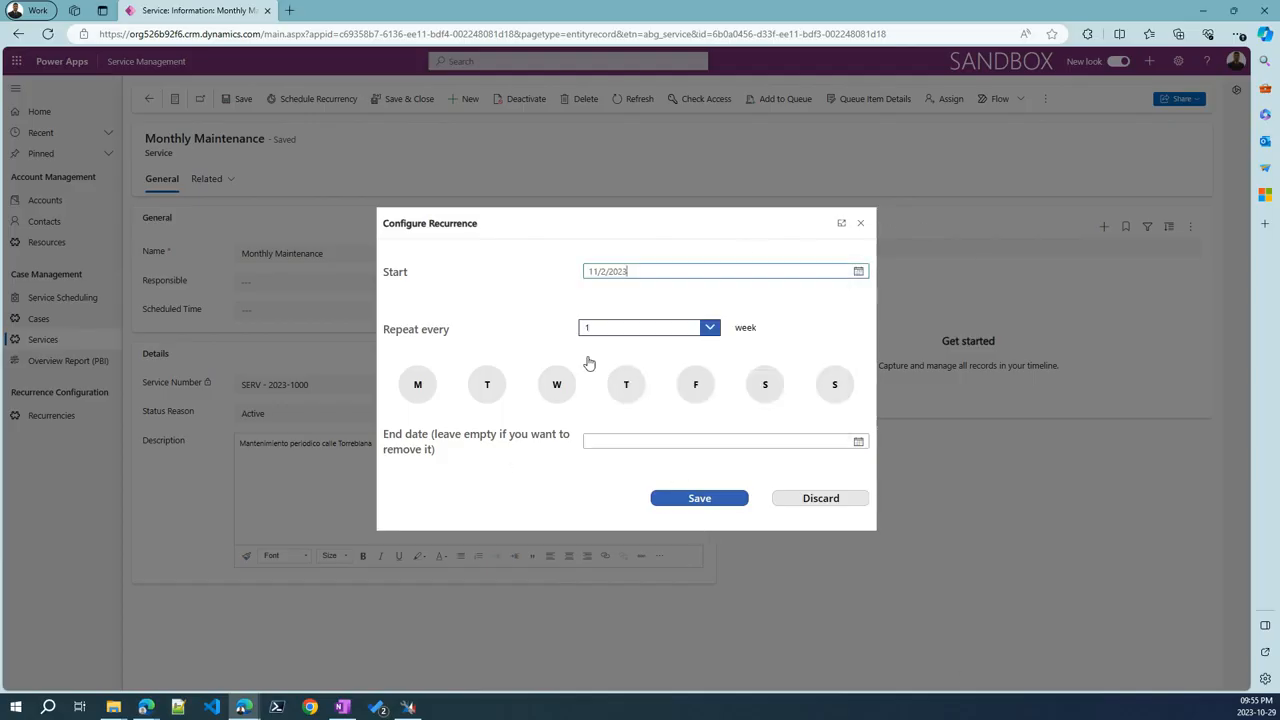
pyautogui.click(860, 274)
pyautogui.click(862, 275)
pyautogui.click(705, 329)
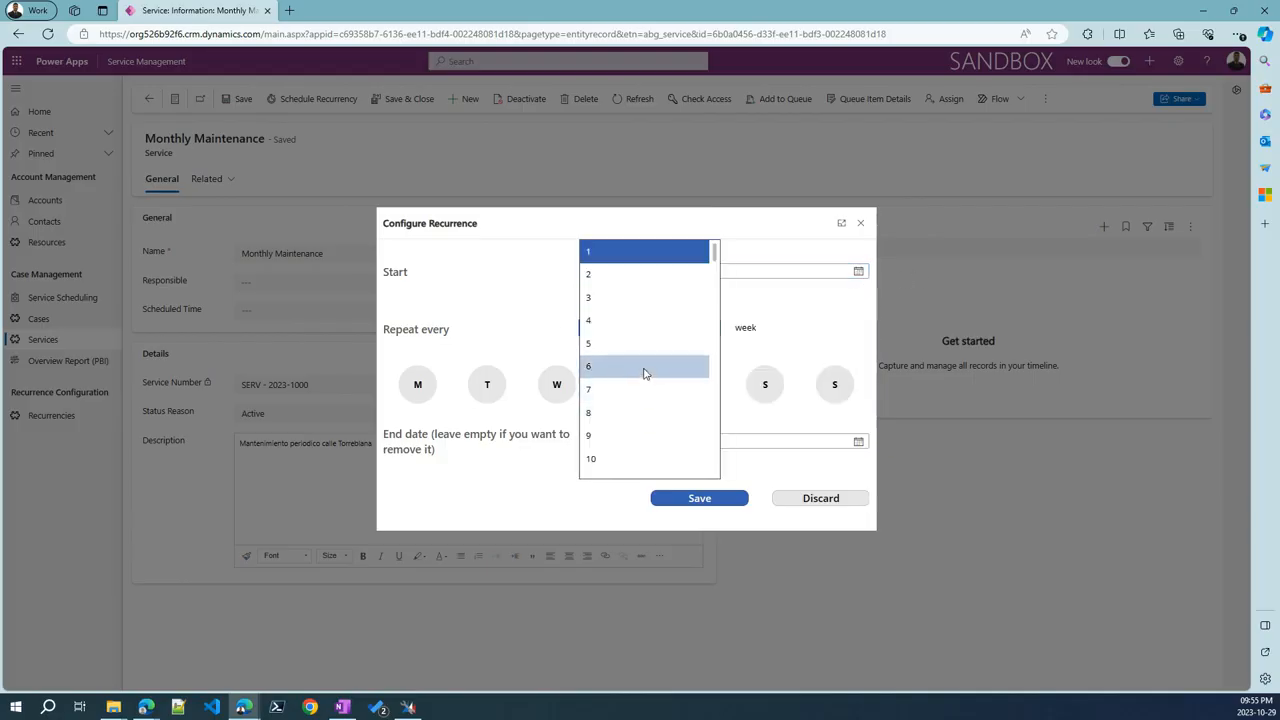
pyautogui.click(643, 368)
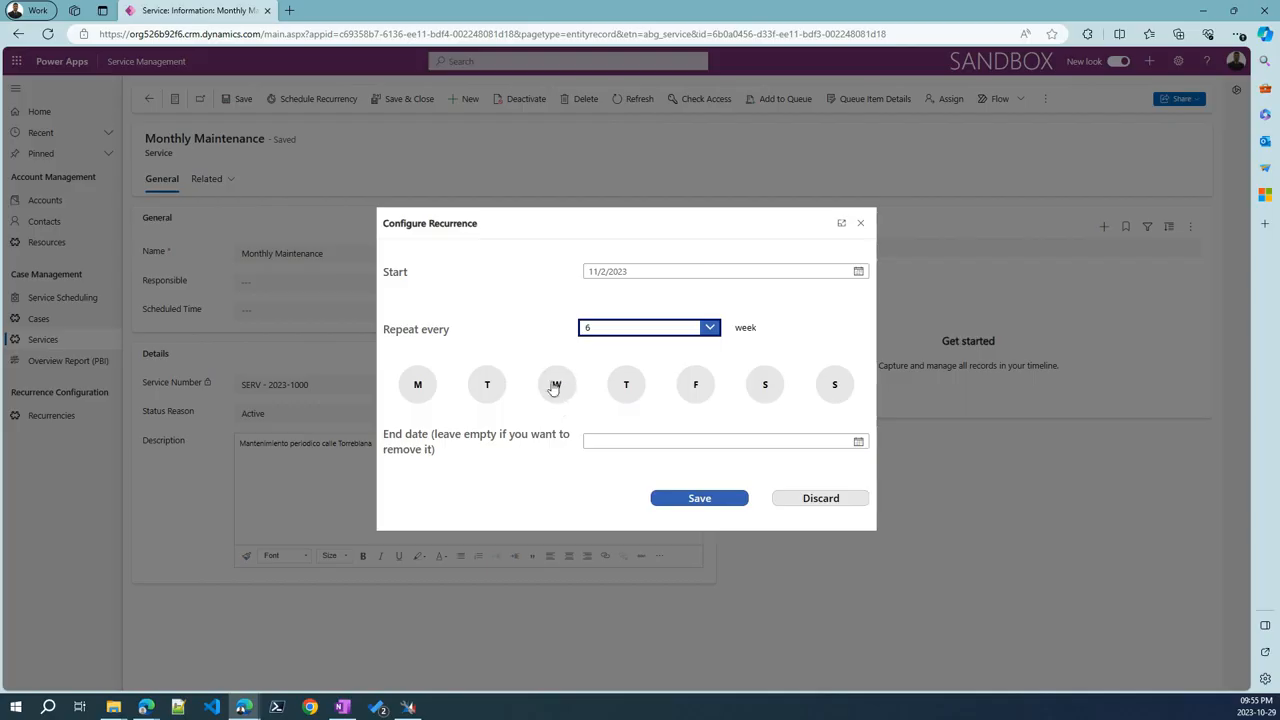
pyautogui.click(632, 387)
# Set the recurrence end date to 2/9/2024 and close the Configure Recurrence dialog
pyautogui.click(858, 441)
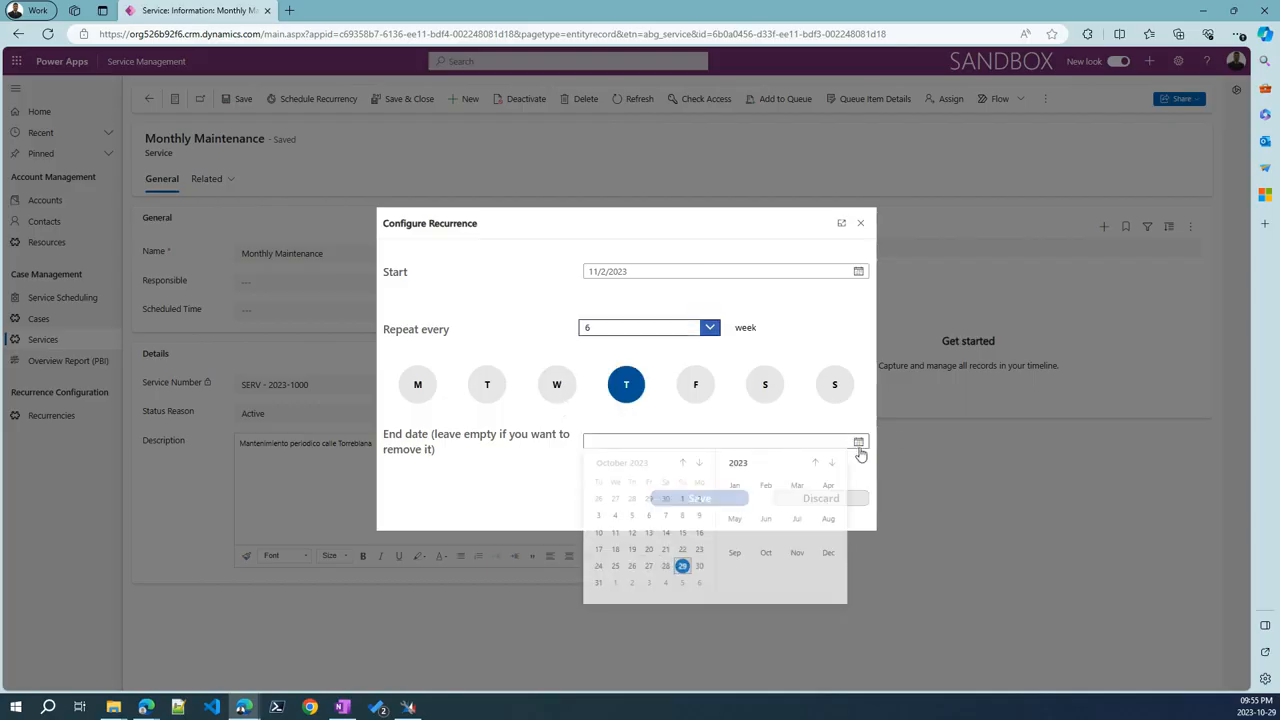
pyautogui.click(831, 465)
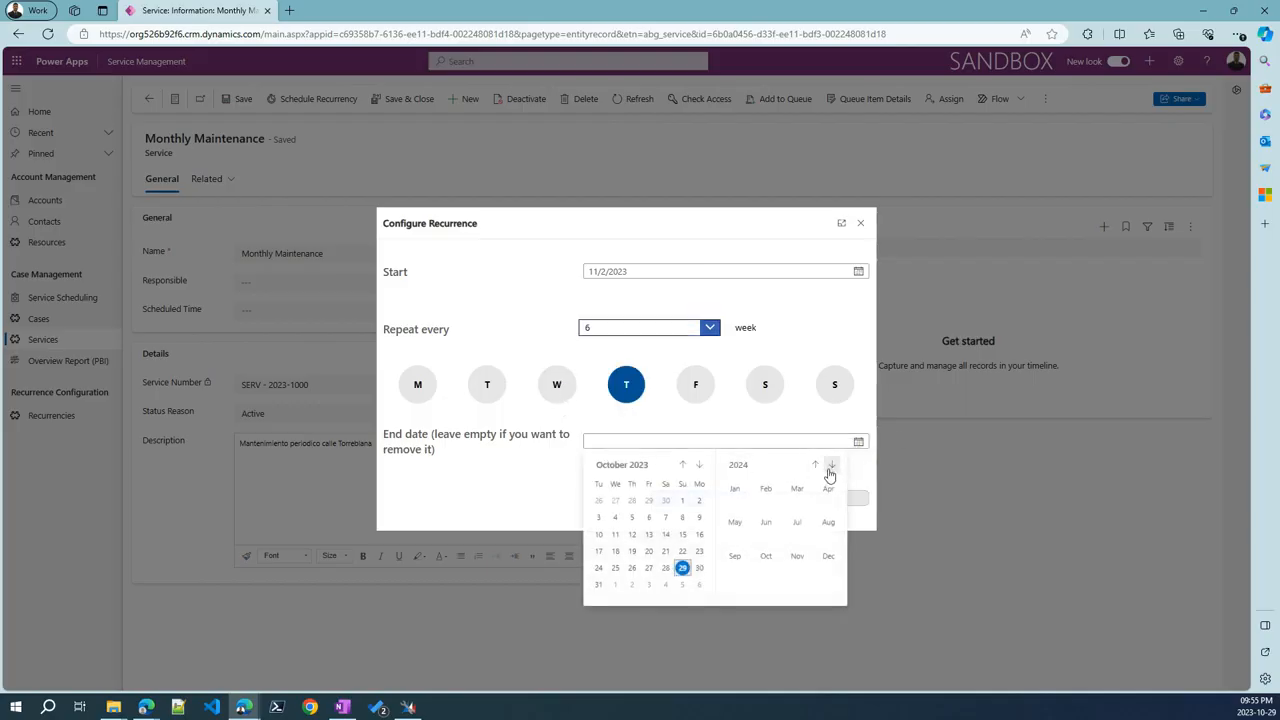
pyautogui.click(766, 489)
pyautogui.click(648, 517)
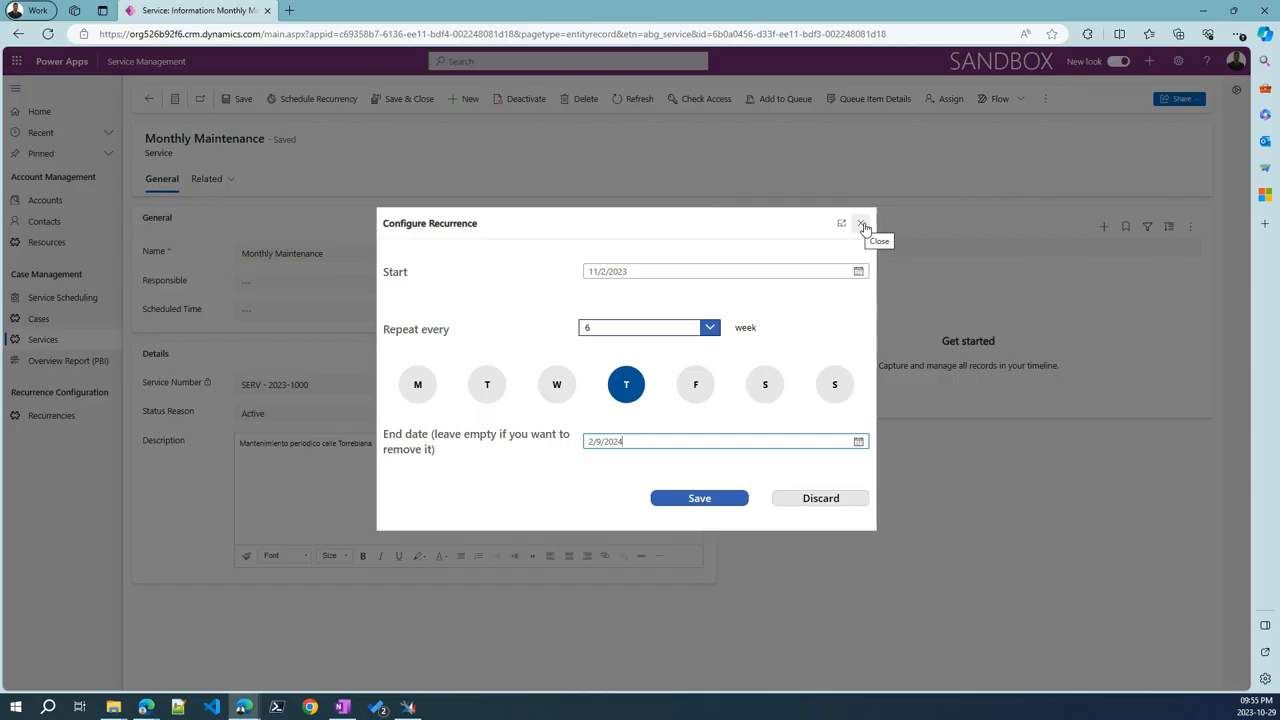
pyautogui.click(863, 224)
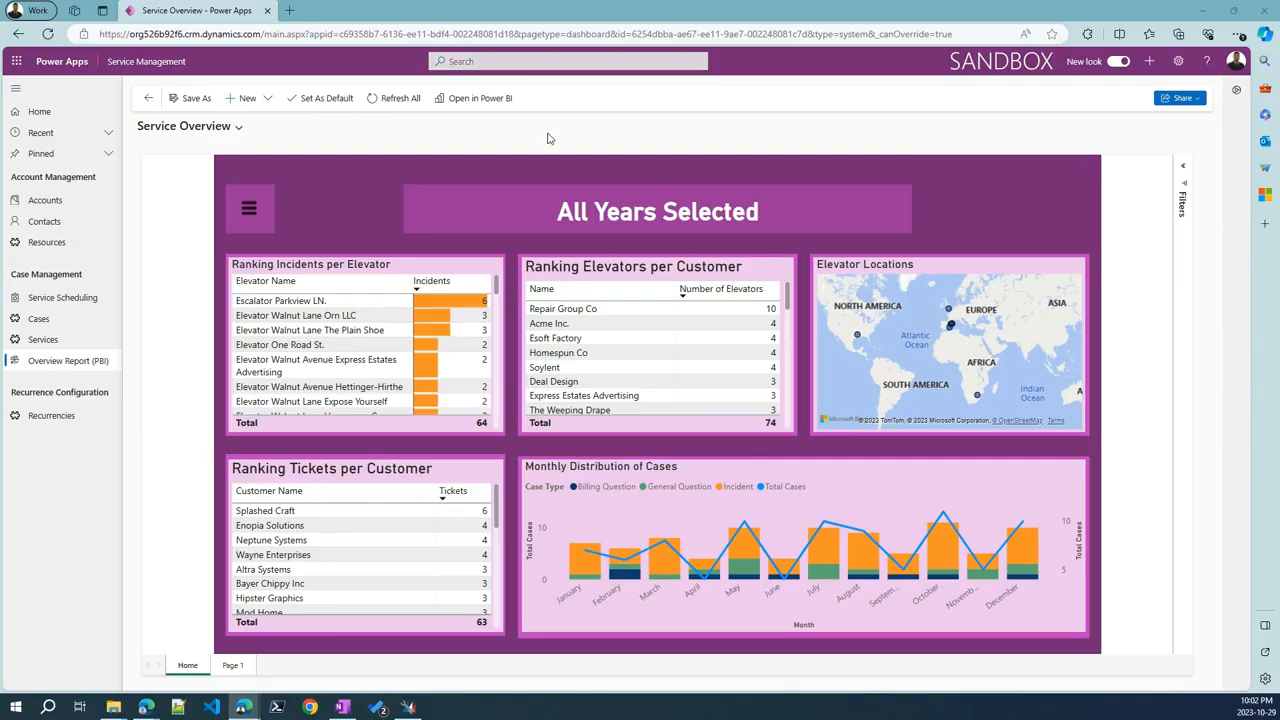
pyautogui.moveTo(329, 259); pyautogui.dragTo(390, 176)
pyautogui.press('Escape')
pyautogui.moveTo(750, 269); pyautogui.dragTo(815, 240)
pyautogui.press('Escape')
pyautogui.moveTo(753, 412); pyautogui.dragTo(789, 440)
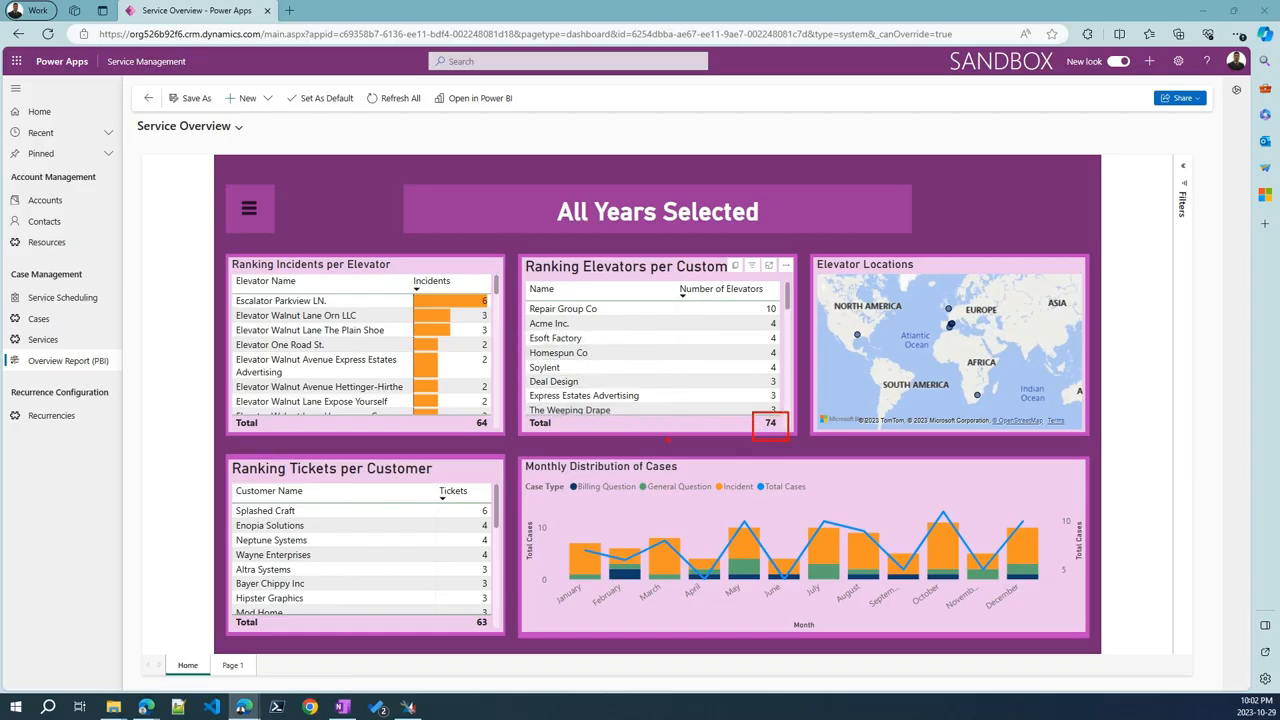
pyautogui.press('Escape')
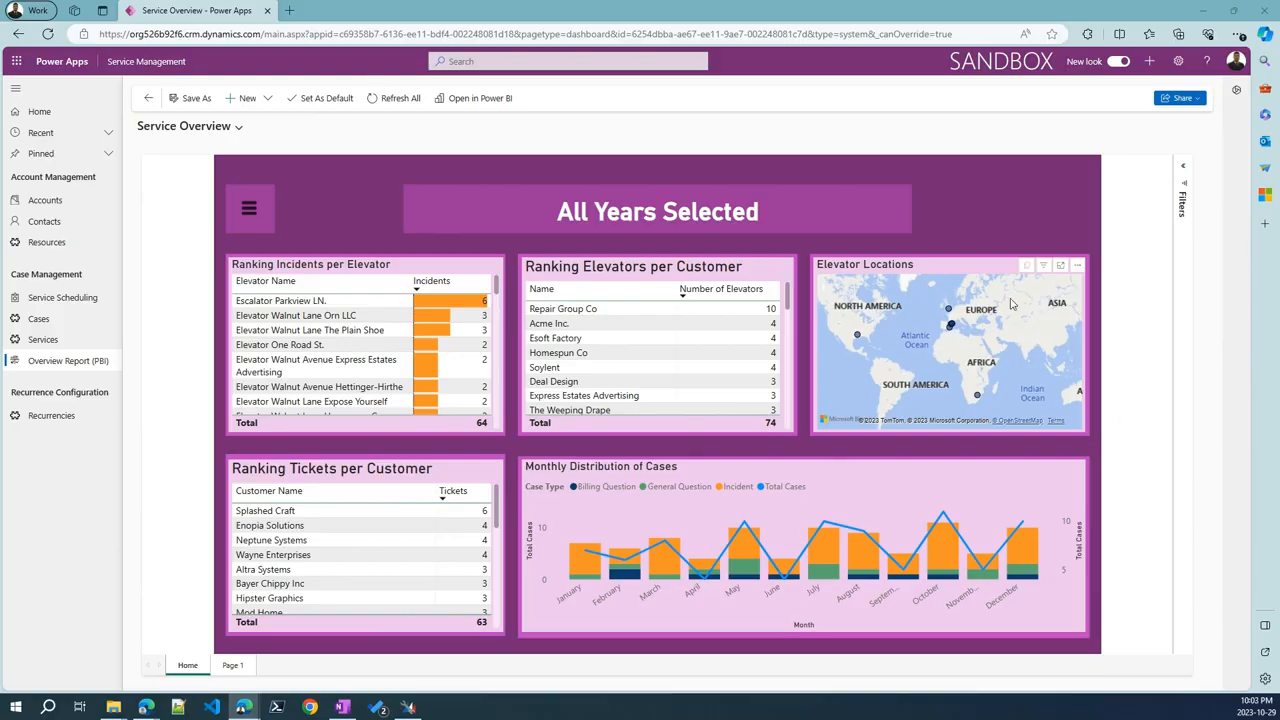
pyautogui.scroll(3, 963, 342)
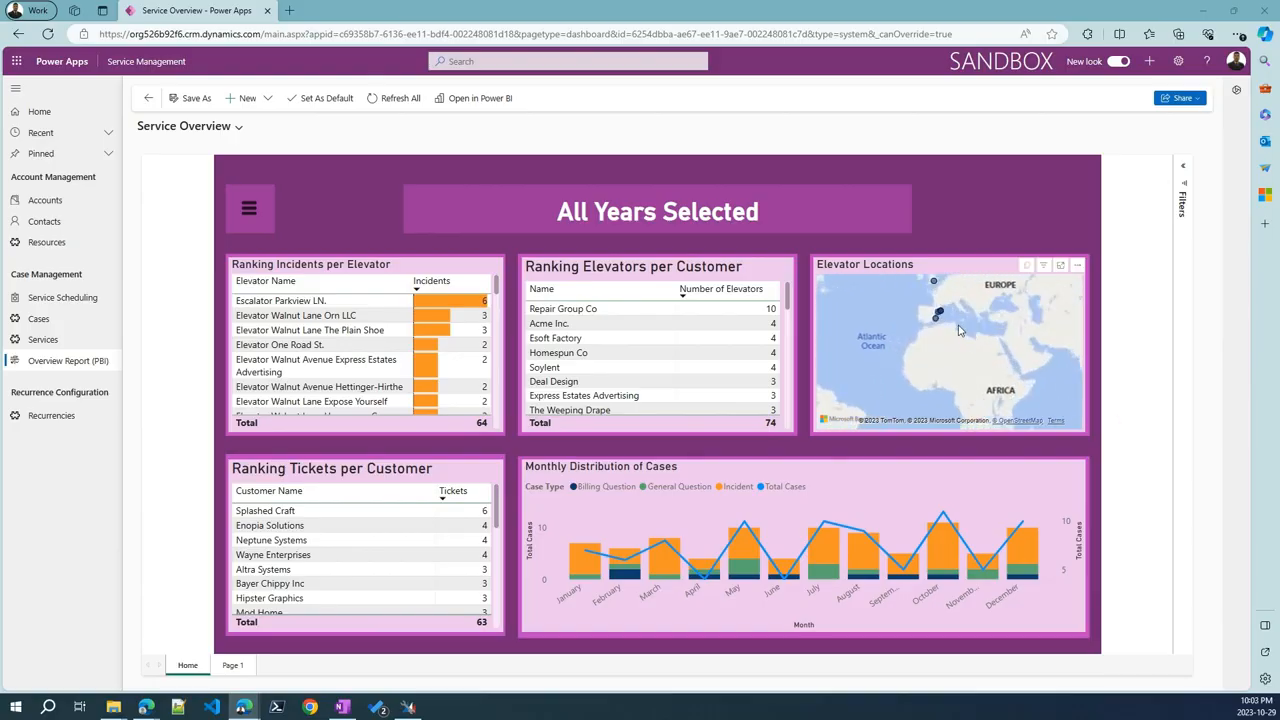
pyautogui.scroll(-2, 930, 348)
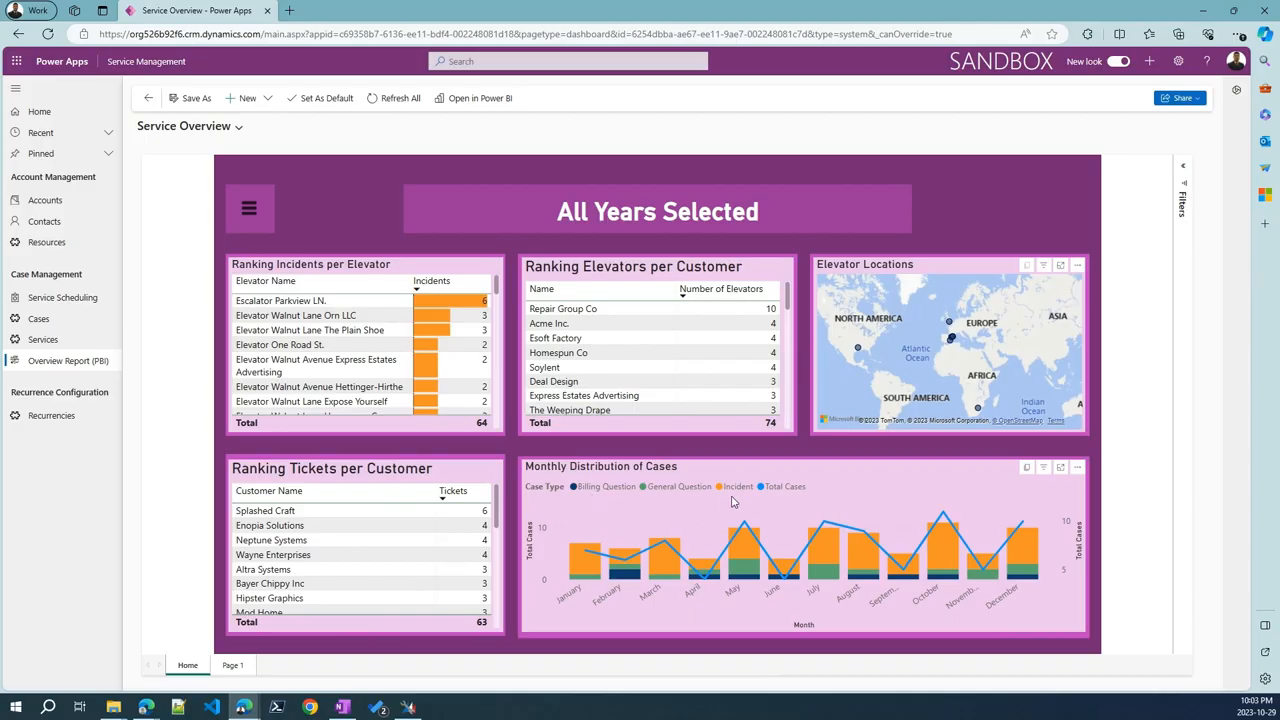
pyautogui.click(250, 208)
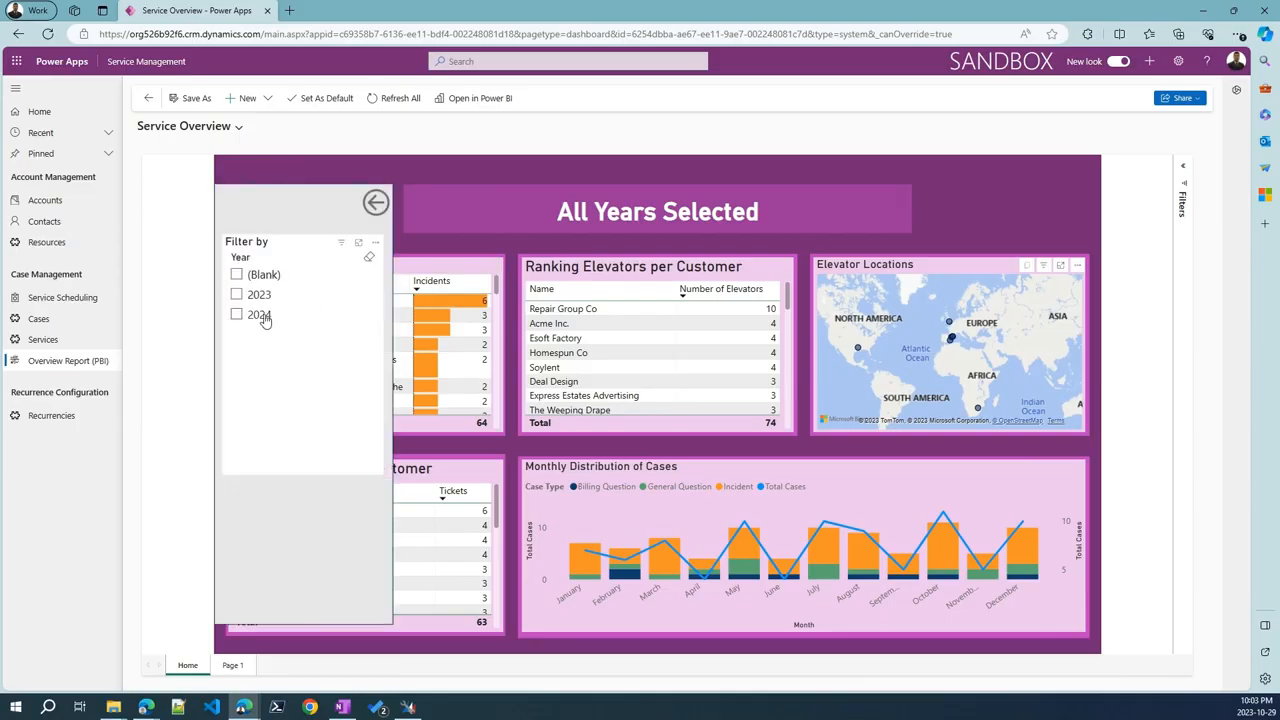
pyautogui.click(377, 204)
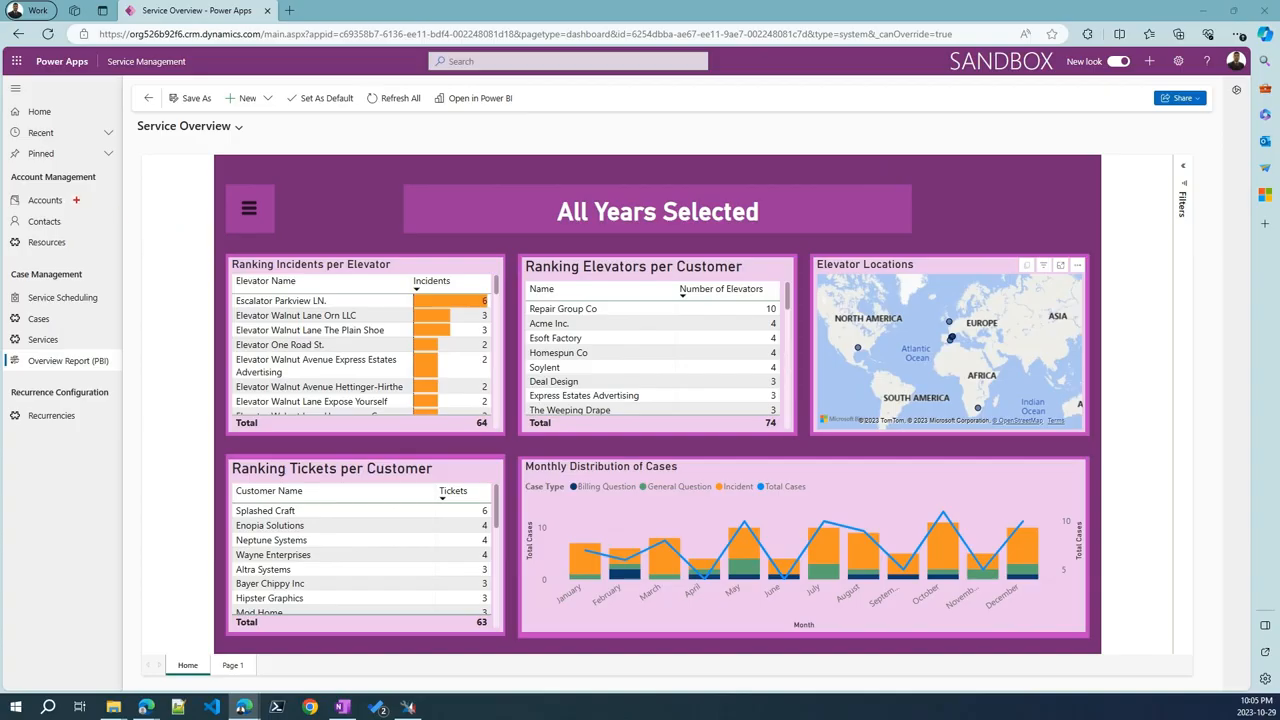
pyautogui.moveTo(56, 199); pyautogui.dragTo(136, 187)
pyautogui.moveTo(59, 319); pyautogui.dragTo(130, 319)
pyautogui.moveTo(27, 372); pyautogui.dragTo(122, 372)
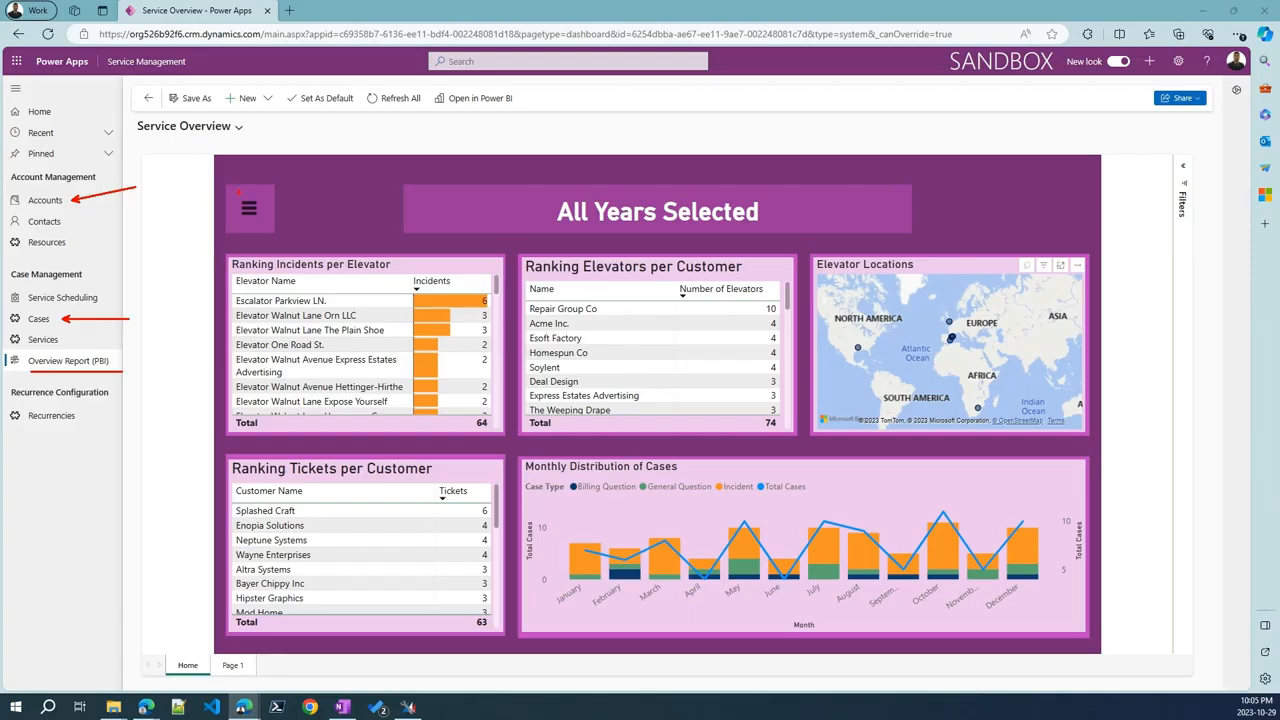
pyautogui.press('Escape')
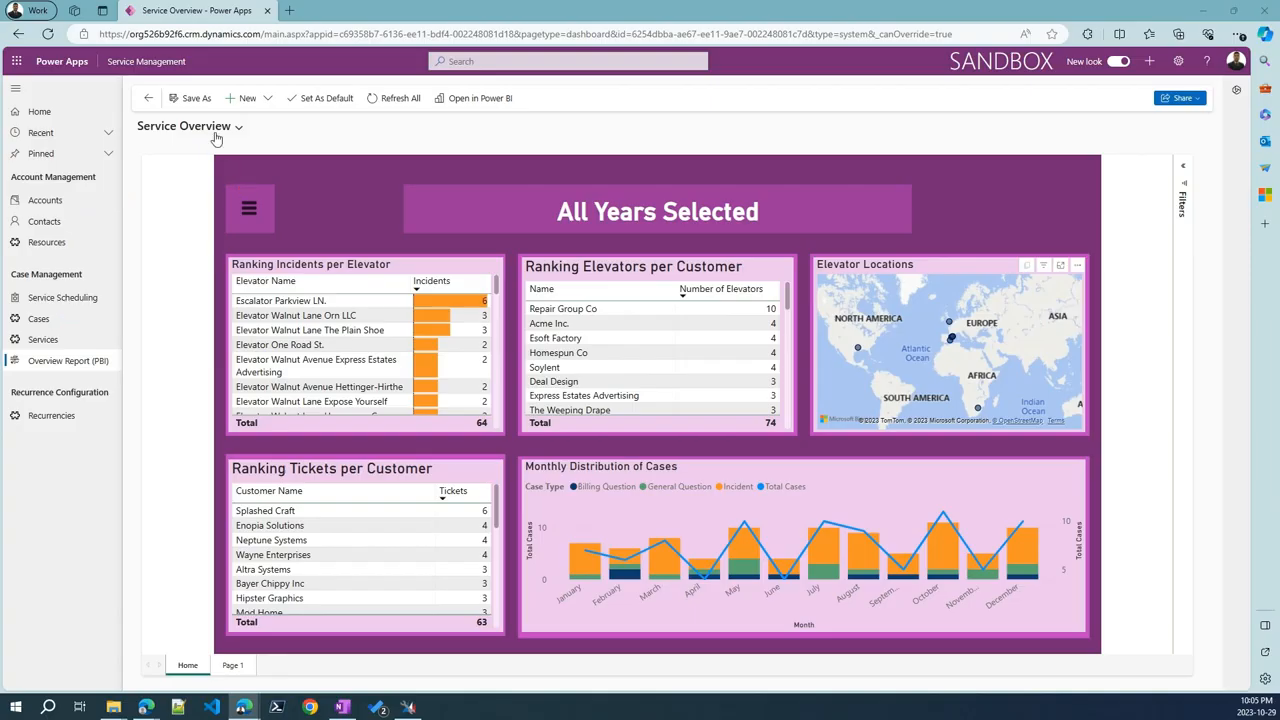